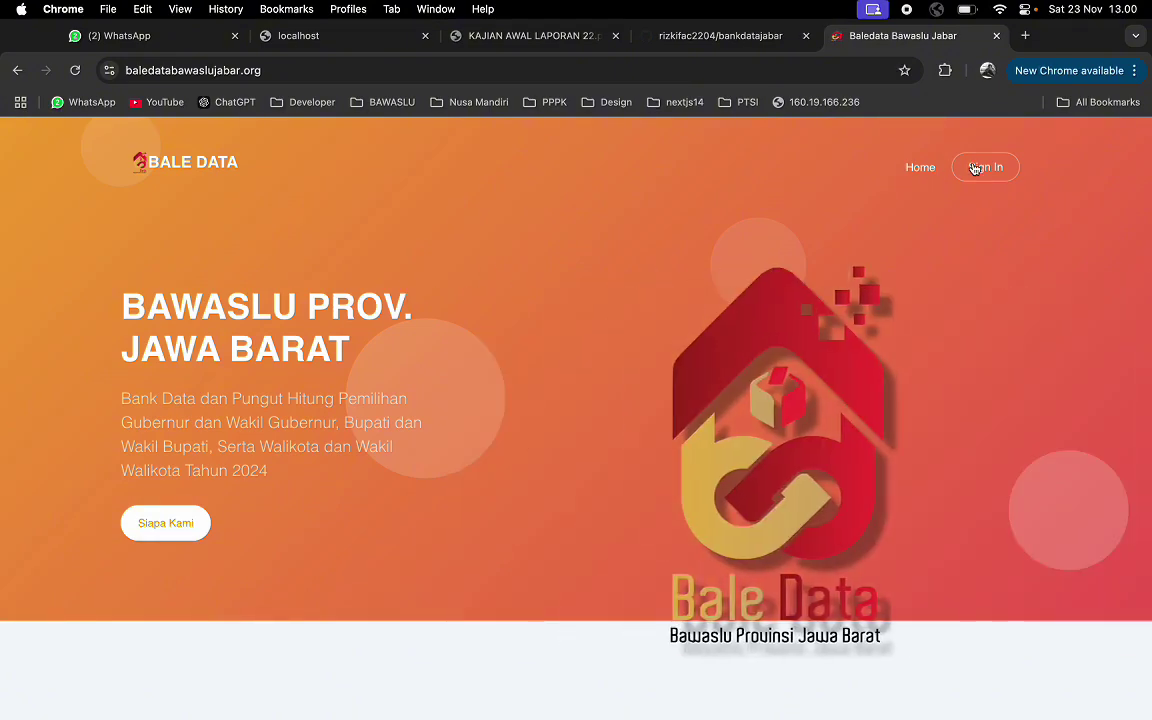
# - Go to the sign-in page and choose the 'Login sebagai' Google option to bring up the account chooser
pyautogui.click(978, 167)
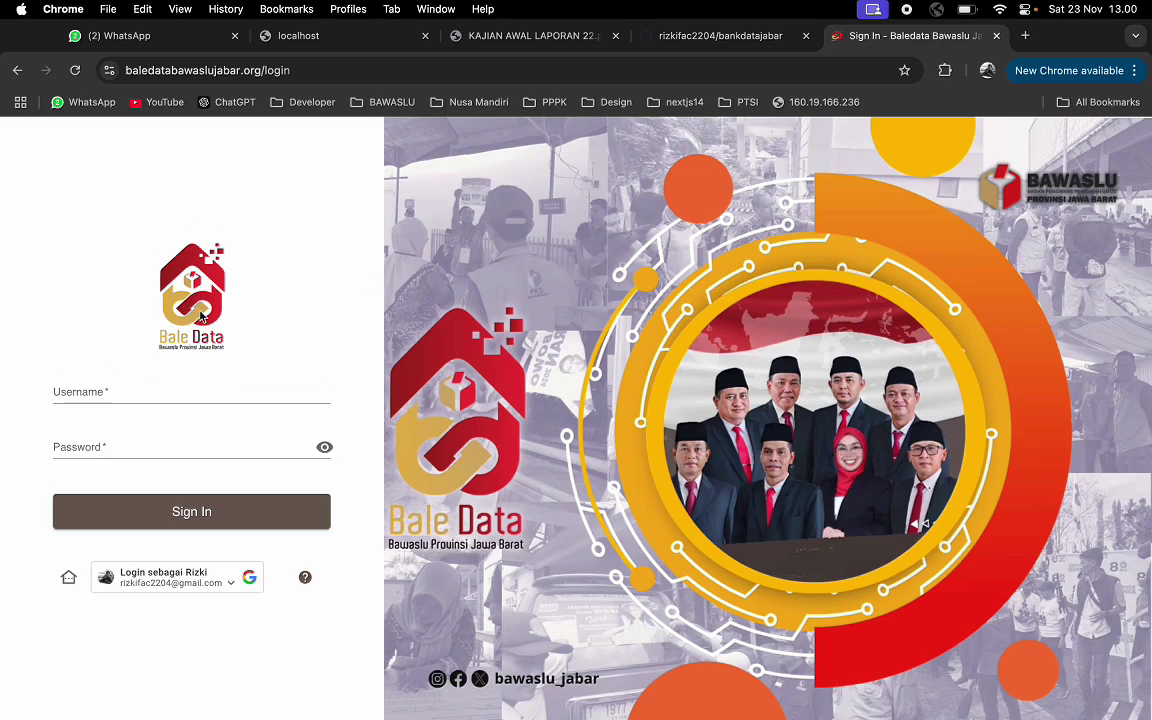
pyautogui.click(74, 389)
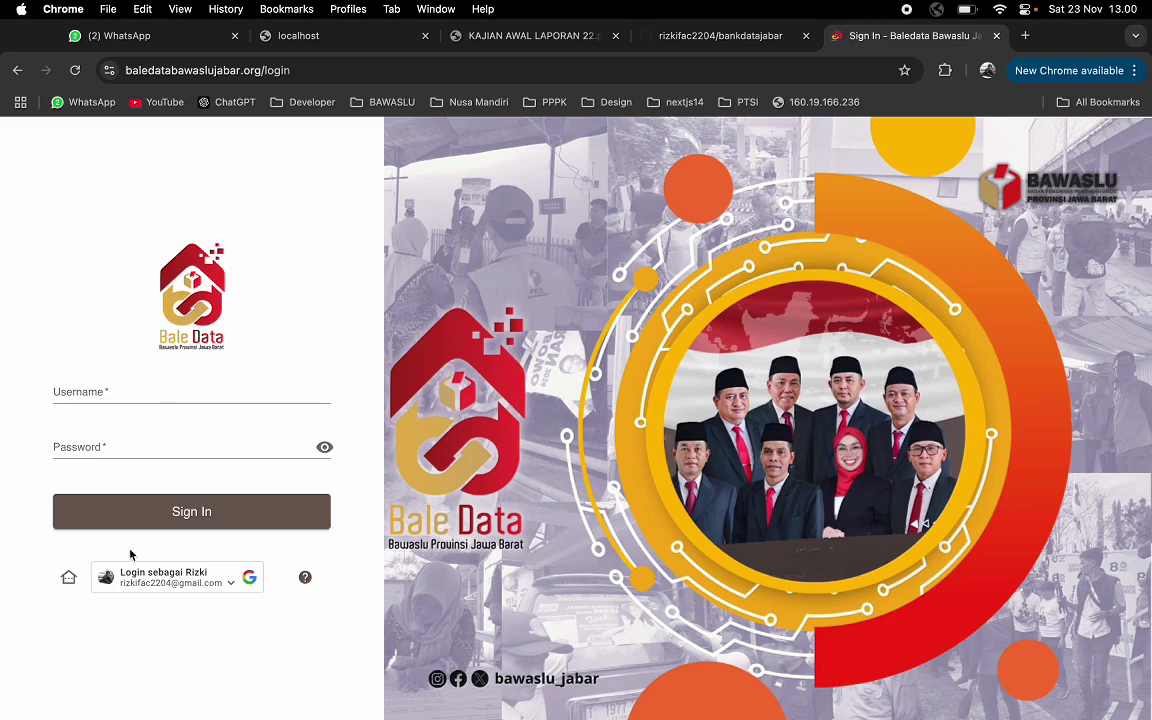
pyautogui.click(110, 386)
pyautogui.click(87, 447)
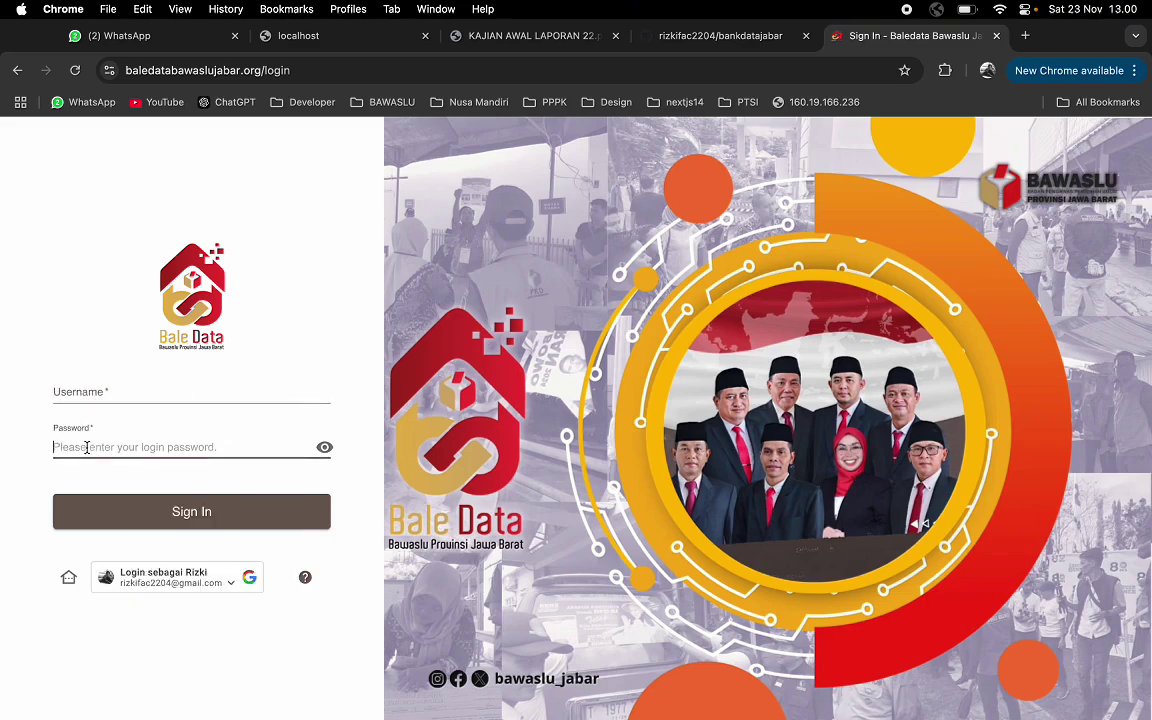
pyautogui.click(183, 588)
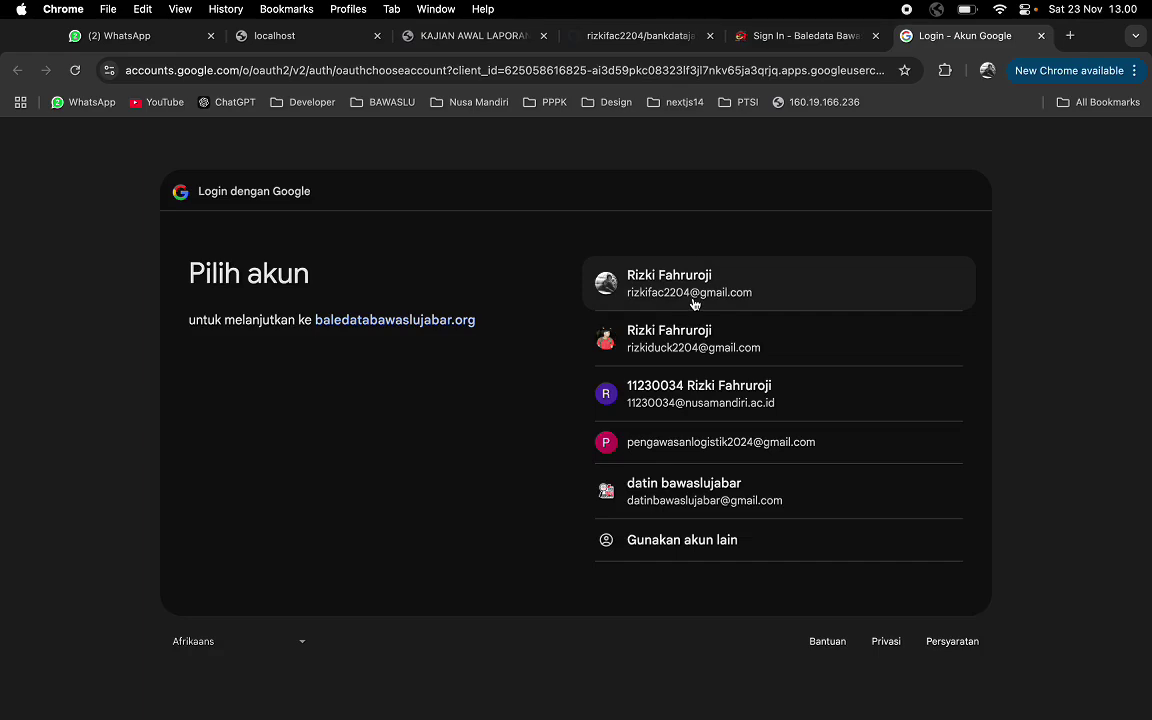
# - Pick the first account in the Google 'Pilih akun' chooser to log into the admin dashboard
pyautogui.click(694, 302)
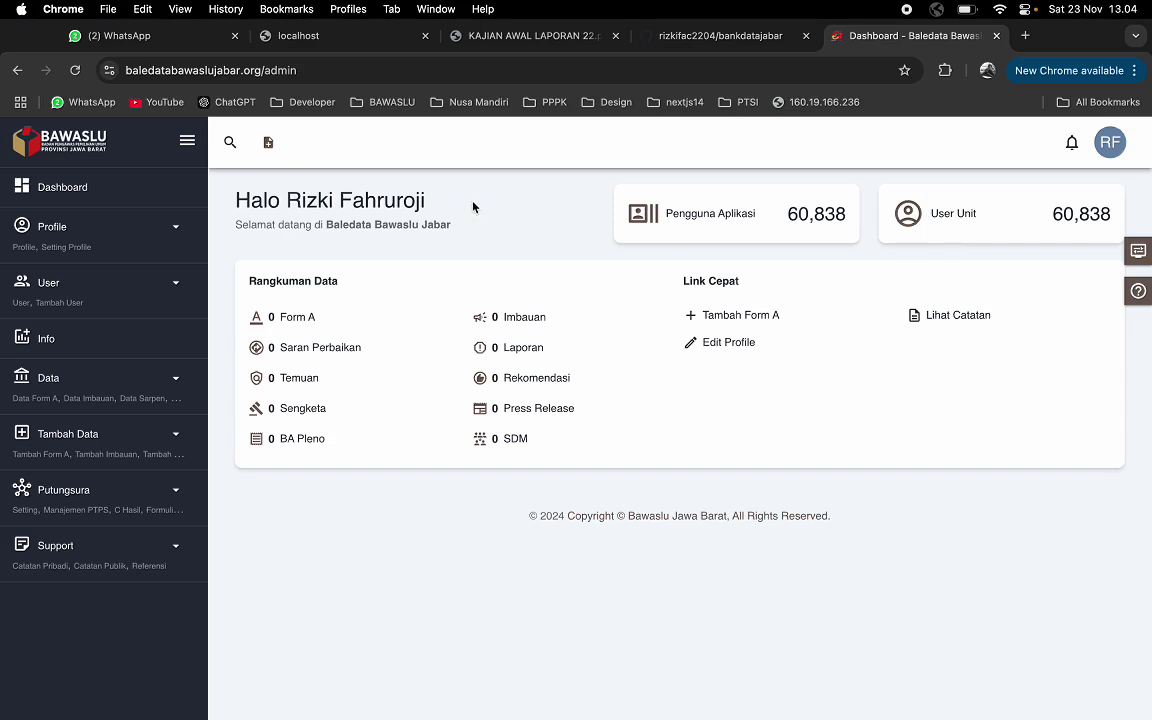
# - Expand and collapse the User, Data and Tambah Data sidebar sections, leaving User expanded
pyautogui.click(72, 301)
pyautogui.click(72, 301)
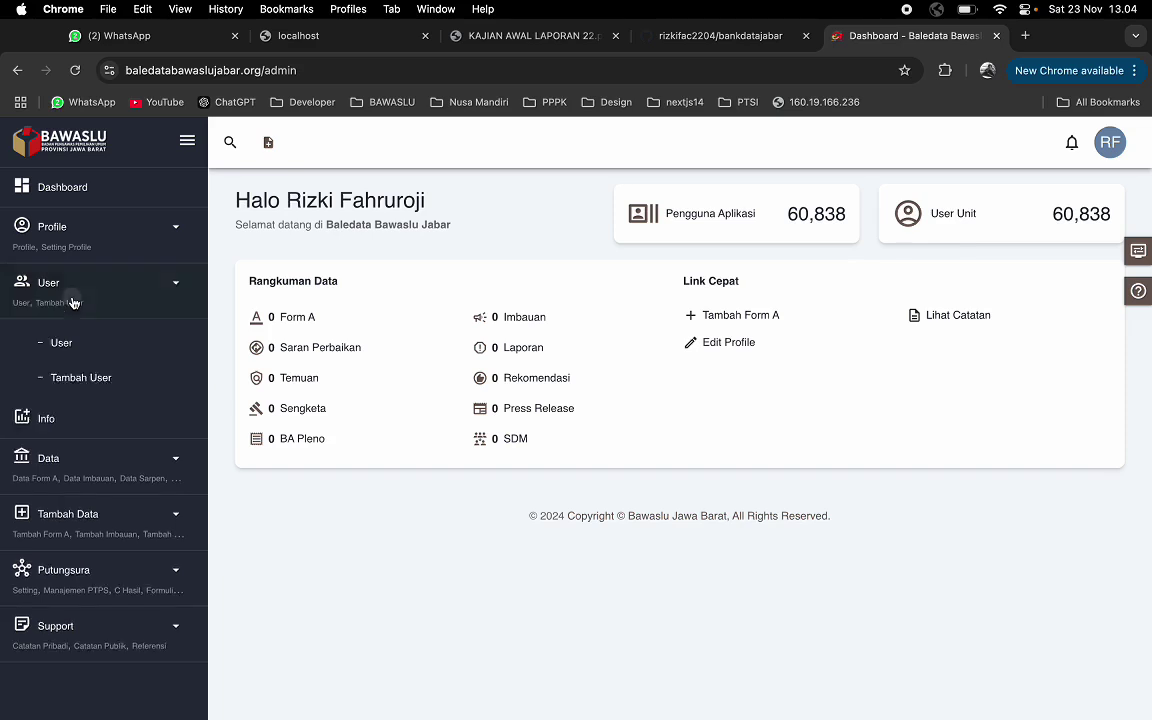
pyautogui.click(52, 287)
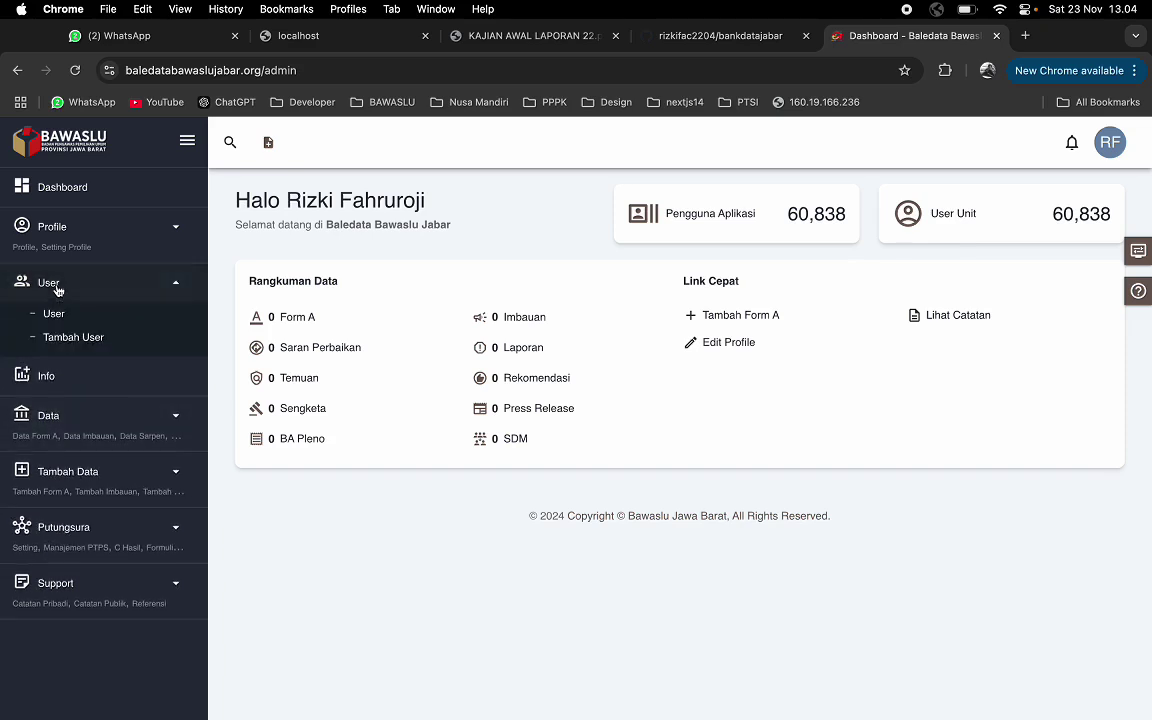
pyautogui.click(57, 287)
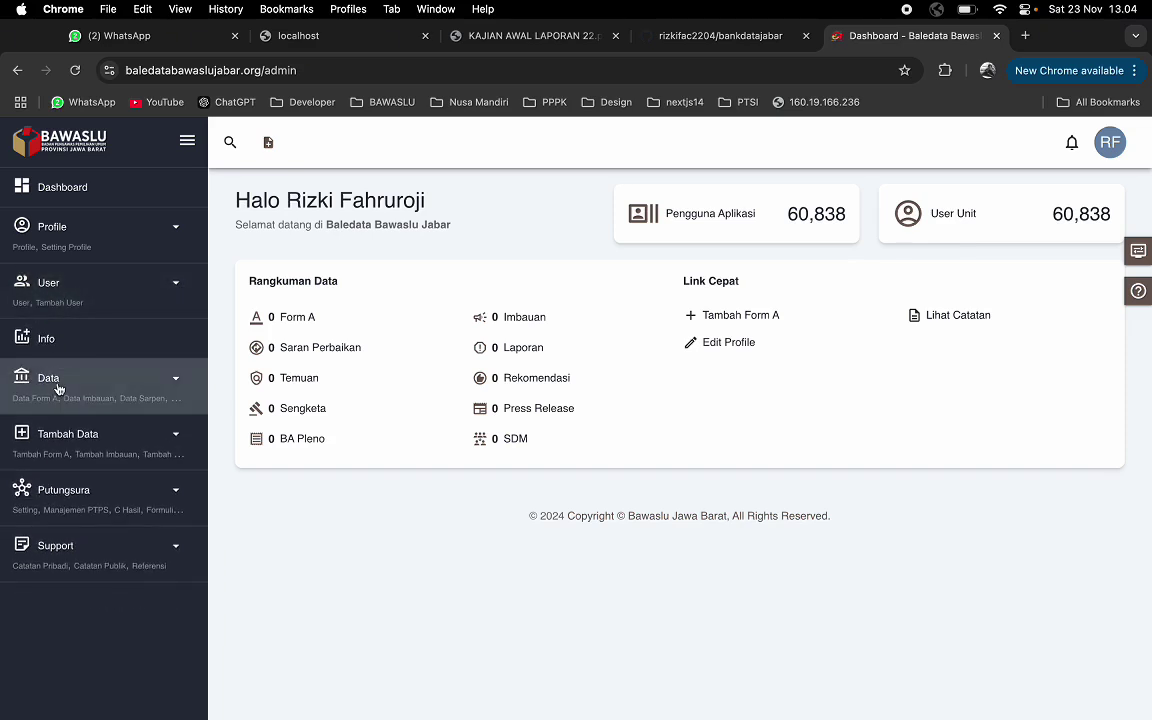
pyautogui.click(57, 388)
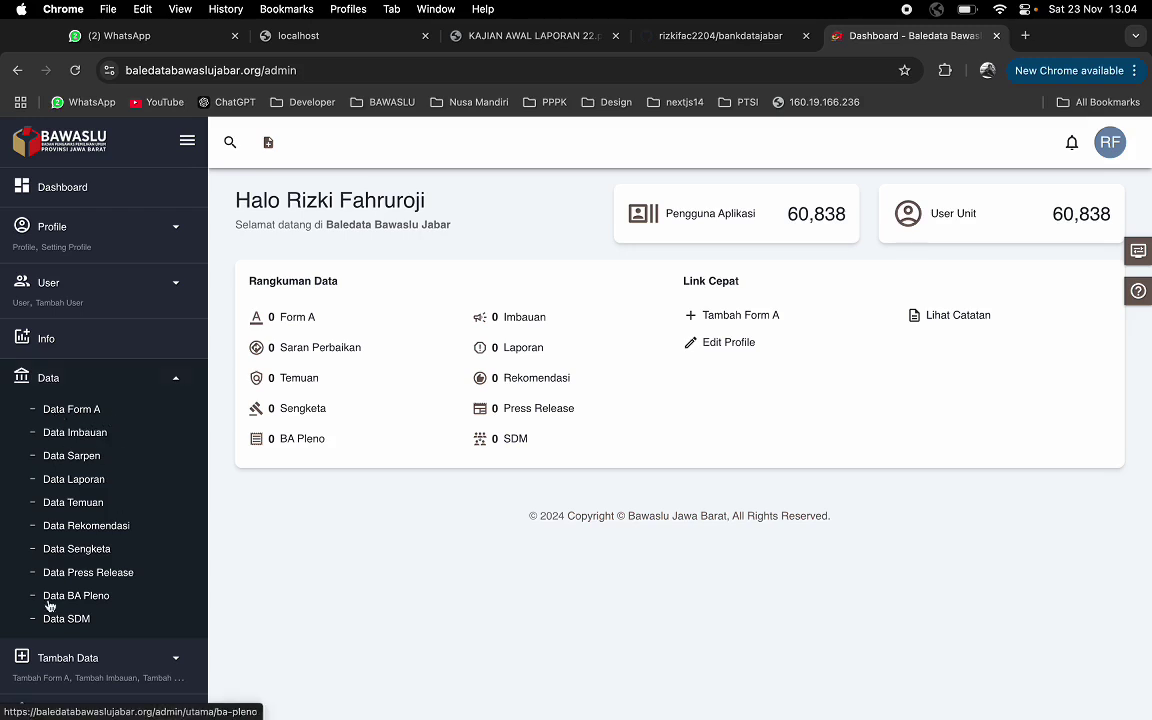
pyautogui.click(103, 378)
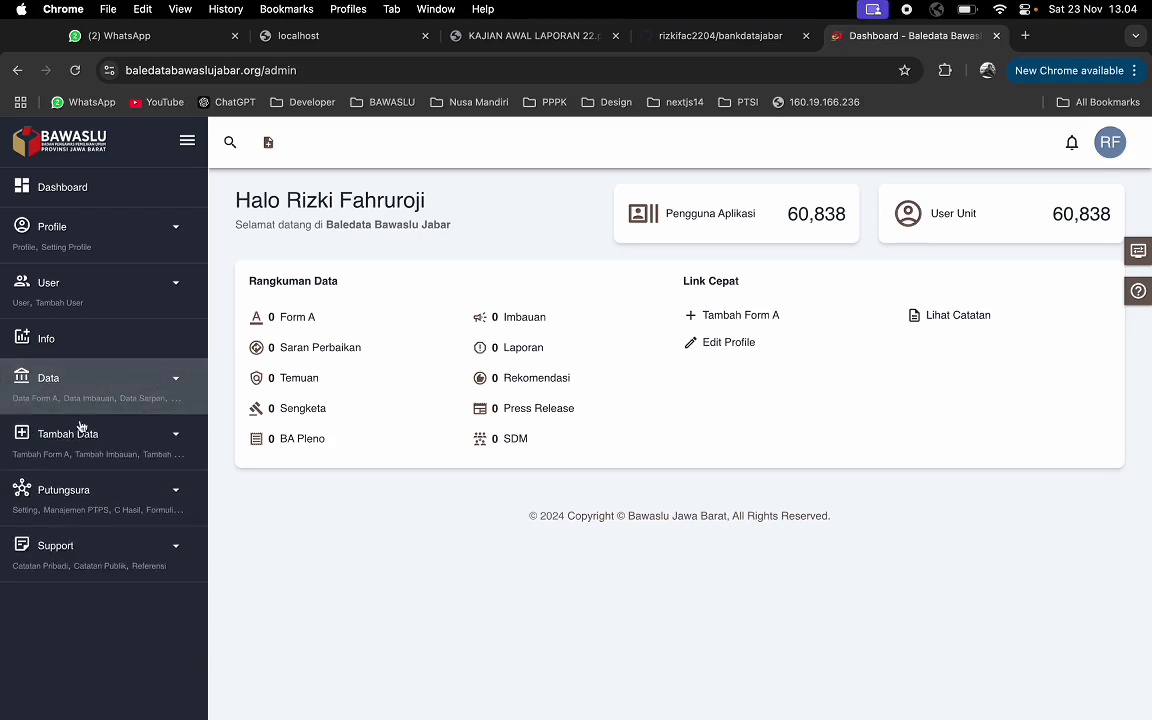
pyautogui.click(77, 439)
pyautogui.click(79, 440)
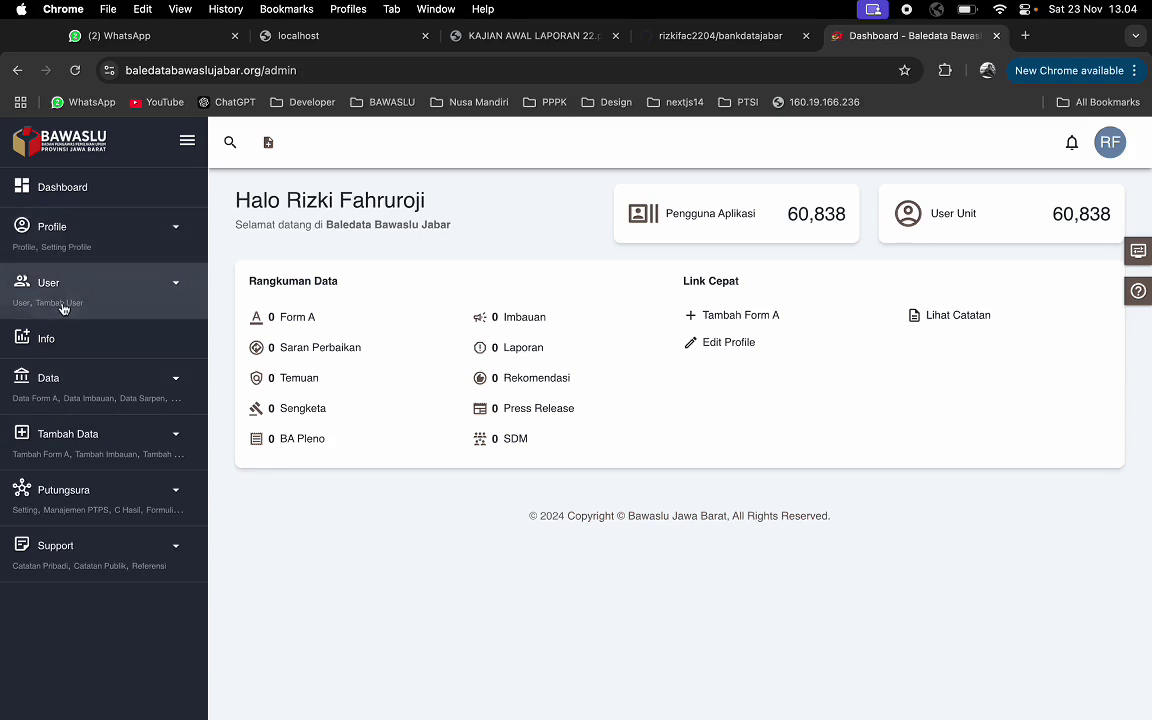
pyautogui.click(60, 298)
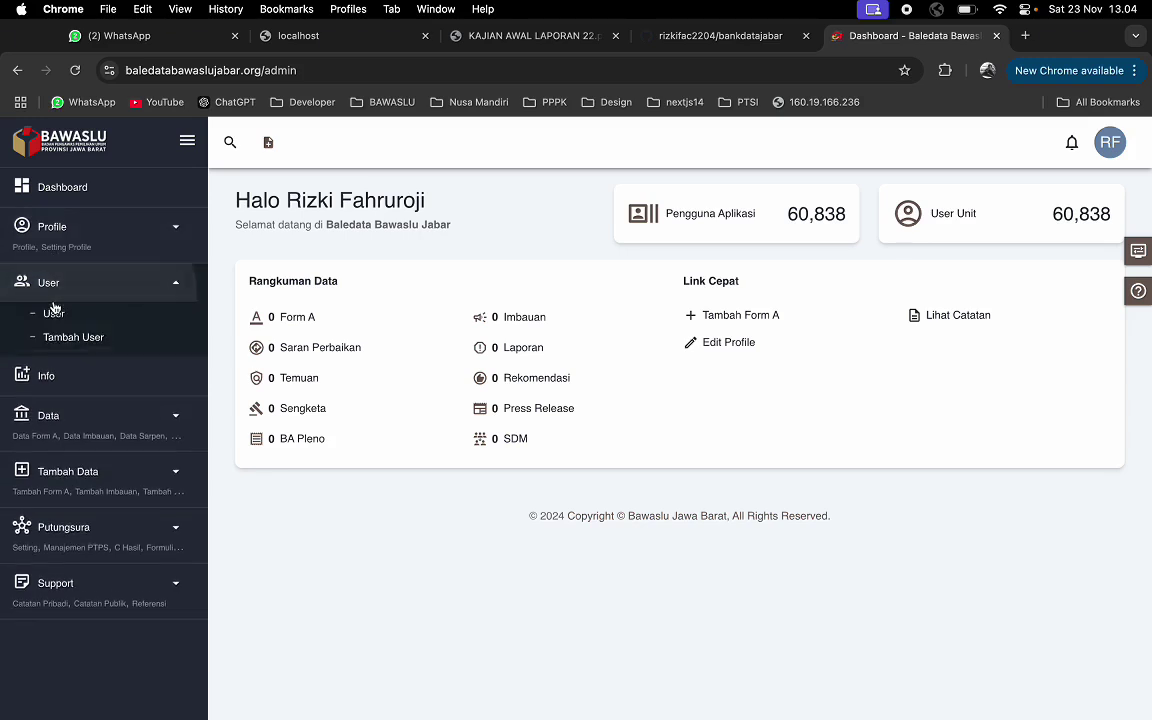
pyautogui.click(58, 290)
pyautogui.click(62, 290)
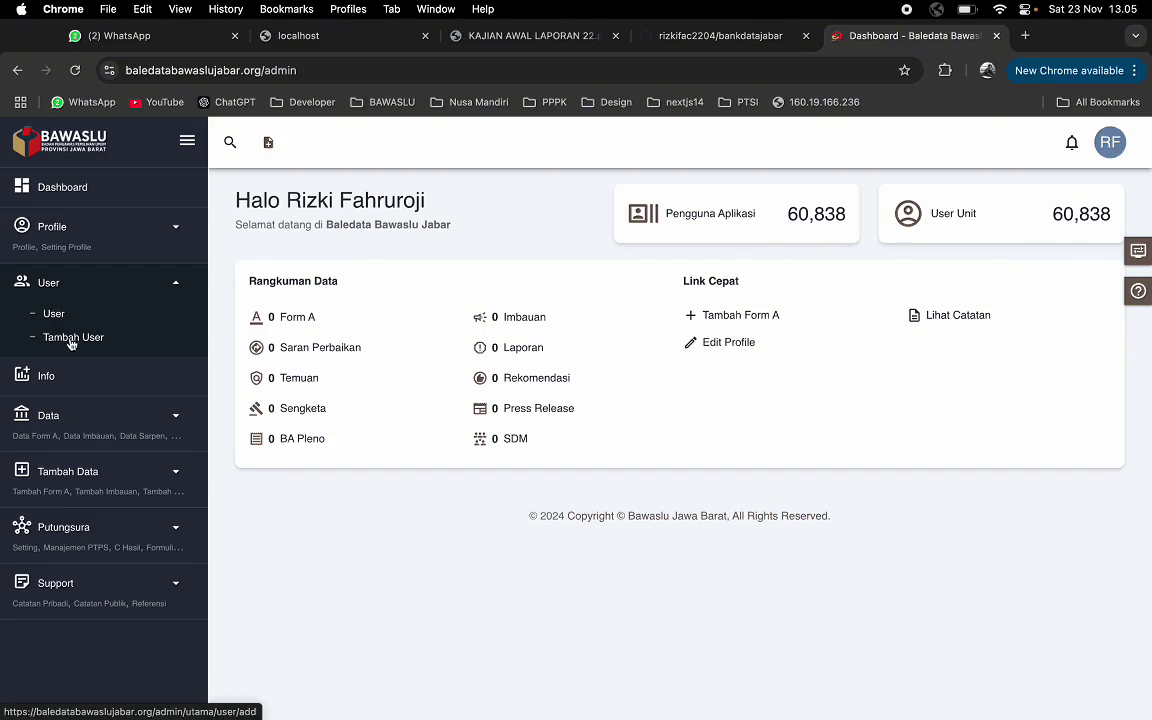
# - Open the Tambah User form, review its Level and Jabatan fields, and show the Level options
pyautogui.click(71, 340)
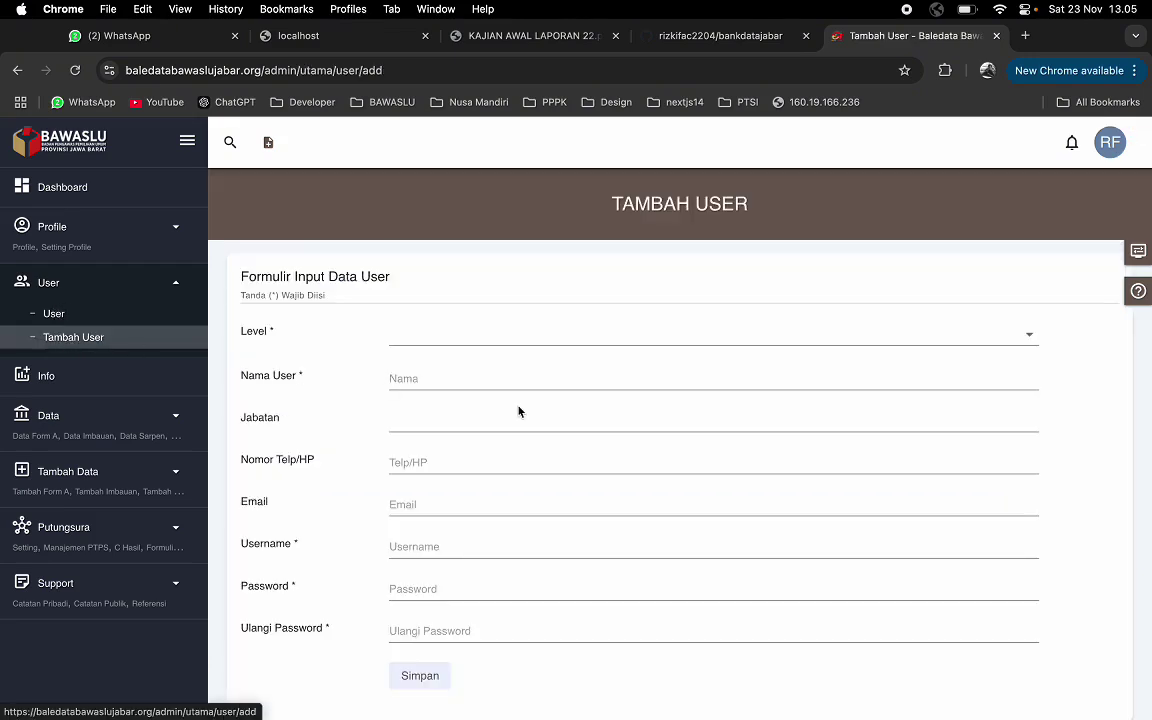
pyautogui.scroll(-1, 518, 411)
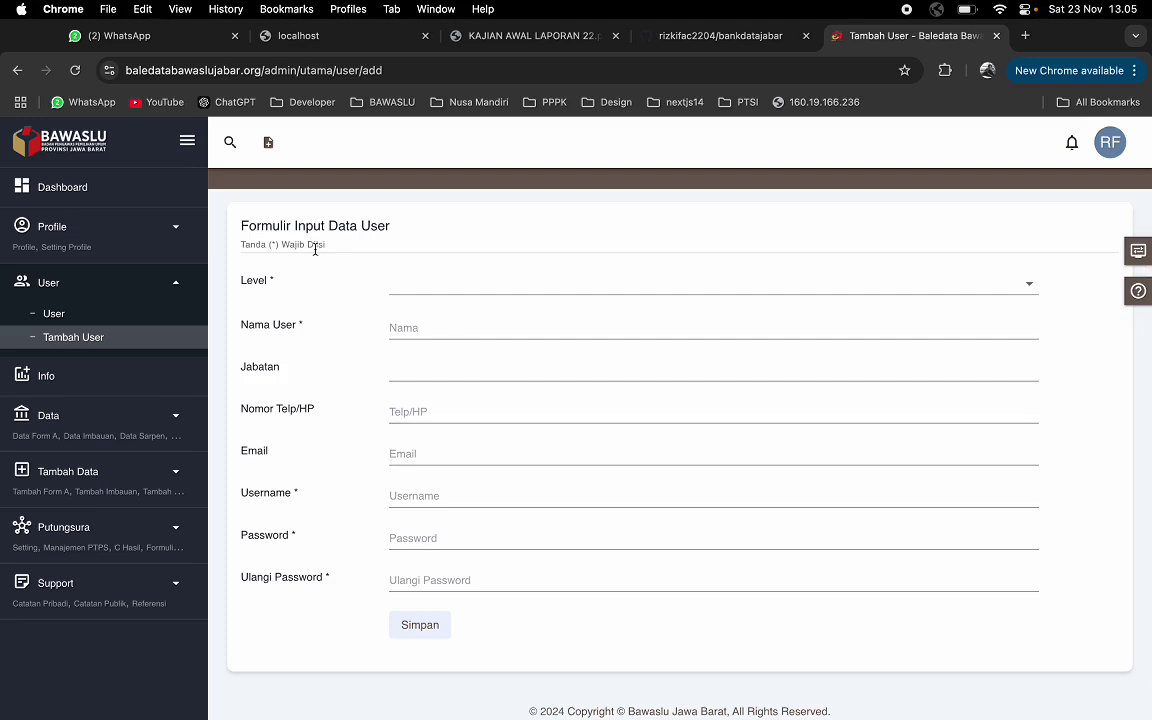
pyautogui.scroll(1, 393, 358)
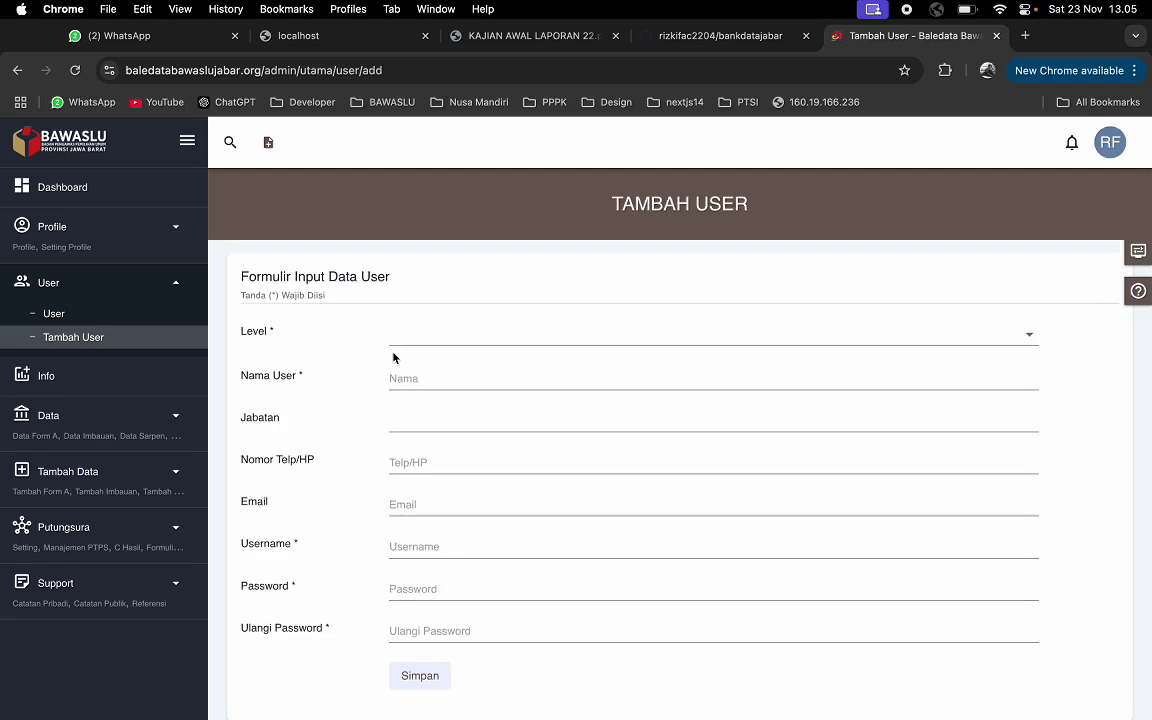
pyautogui.scroll(-1, 393, 358)
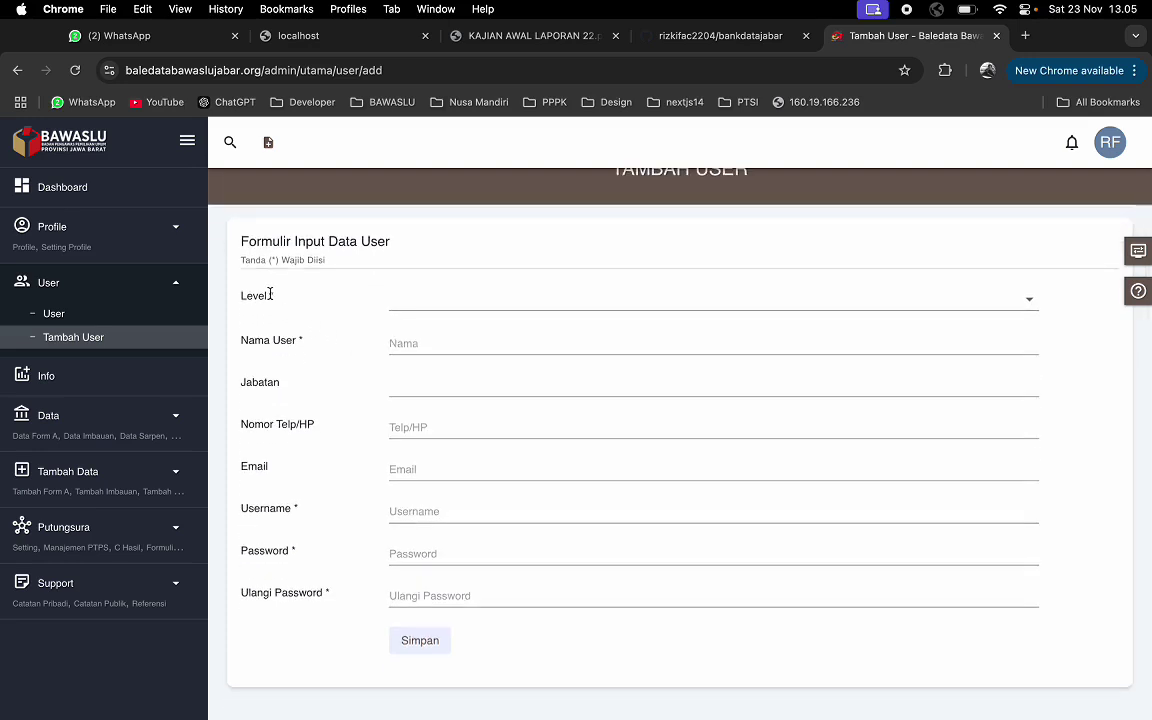
pyautogui.moveTo(270, 294); pyautogui.dragTo(305, 343)
pyautogui.doubleClick(266, 386)
pyautogui.click(458, 385)
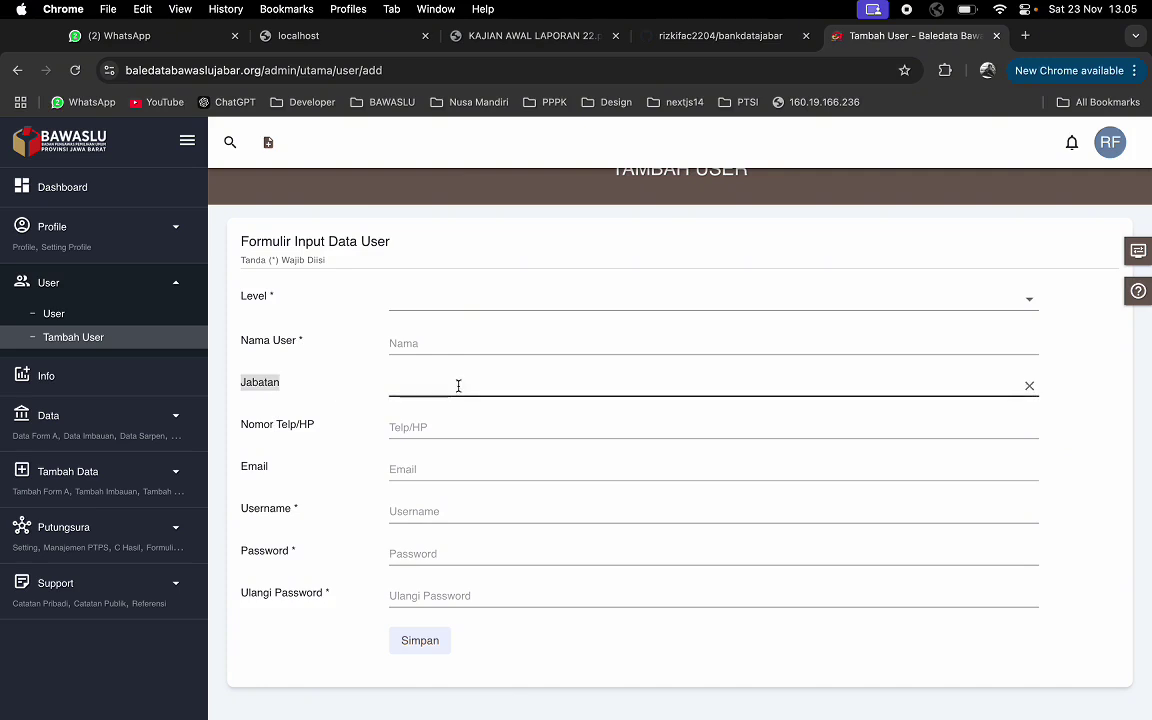
pyautogui.click(315, 399)
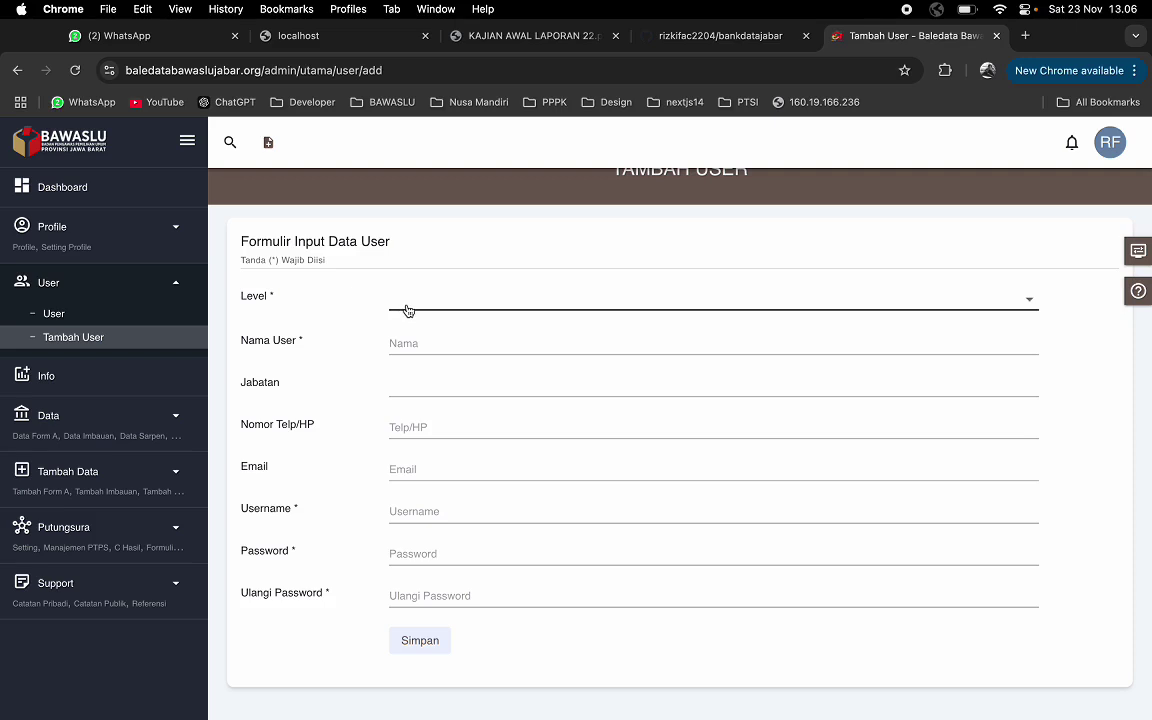
pyautogui.click(407, 305)
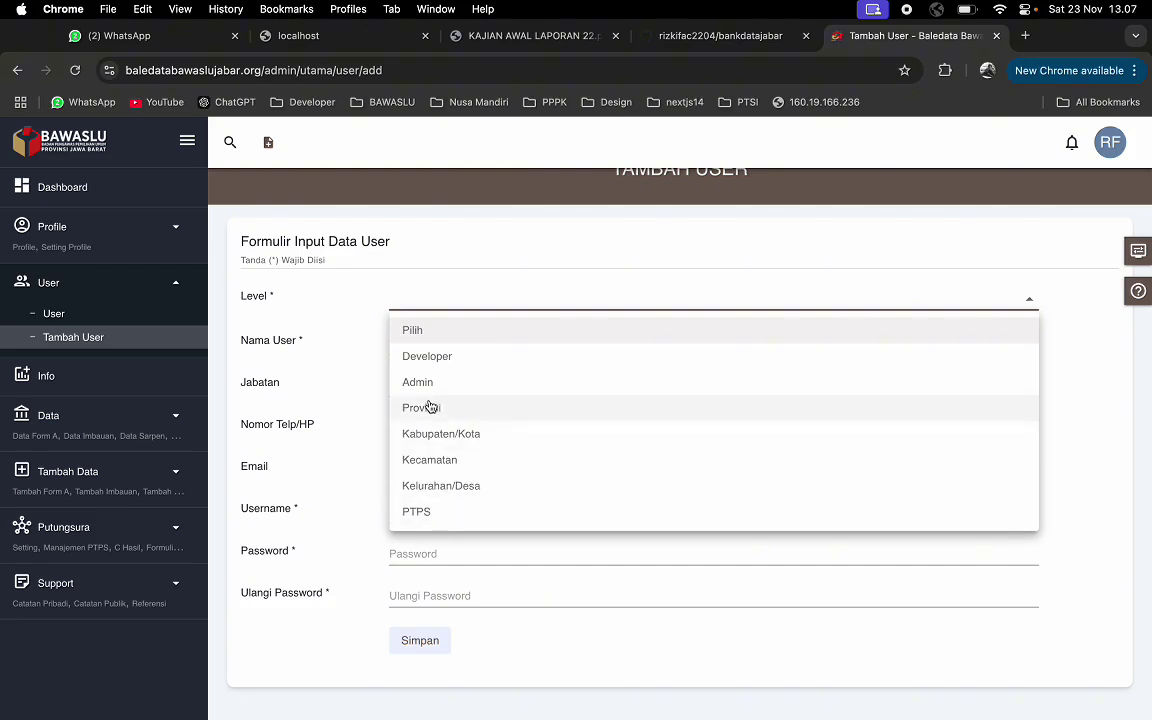
# - Set Level to Kelurahan/Desa, province to JAWA BARAT and regency/city to KOTA DEPOK
pyautogui.click(430, 486)
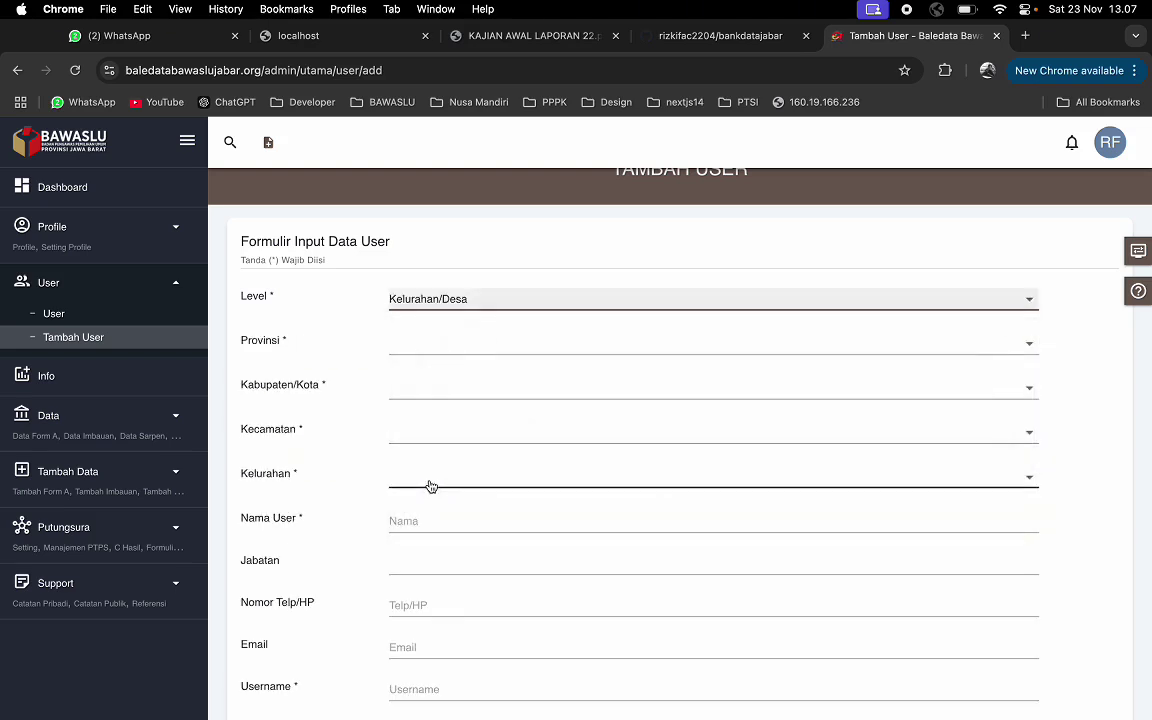
pyautogui.click(418, 345)
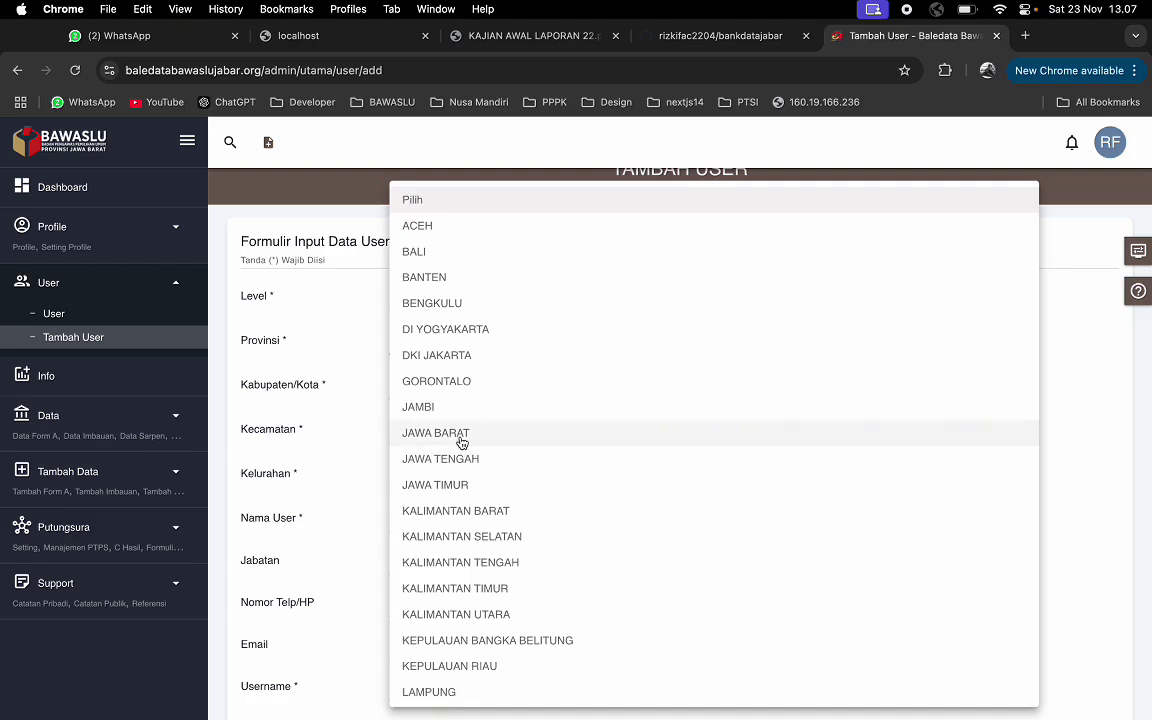
pyautogui.click(459, 442)
pyautogui.click(456, 395)
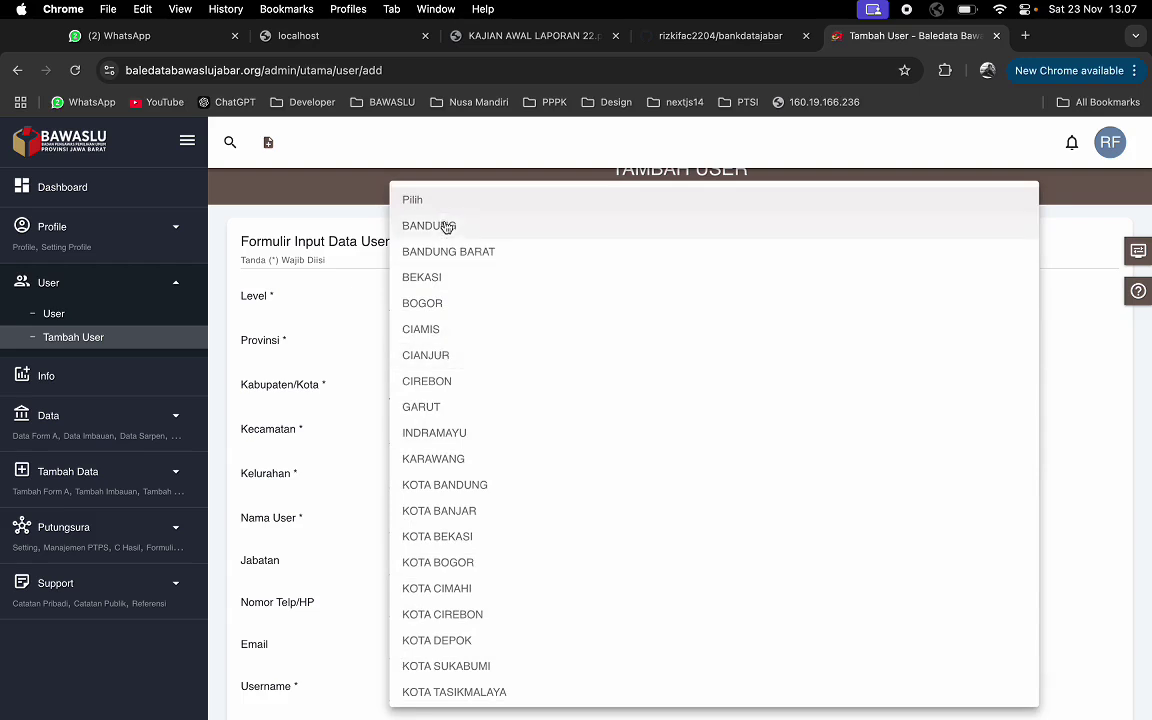
pyautogui.scroll(-1, 470, 508)
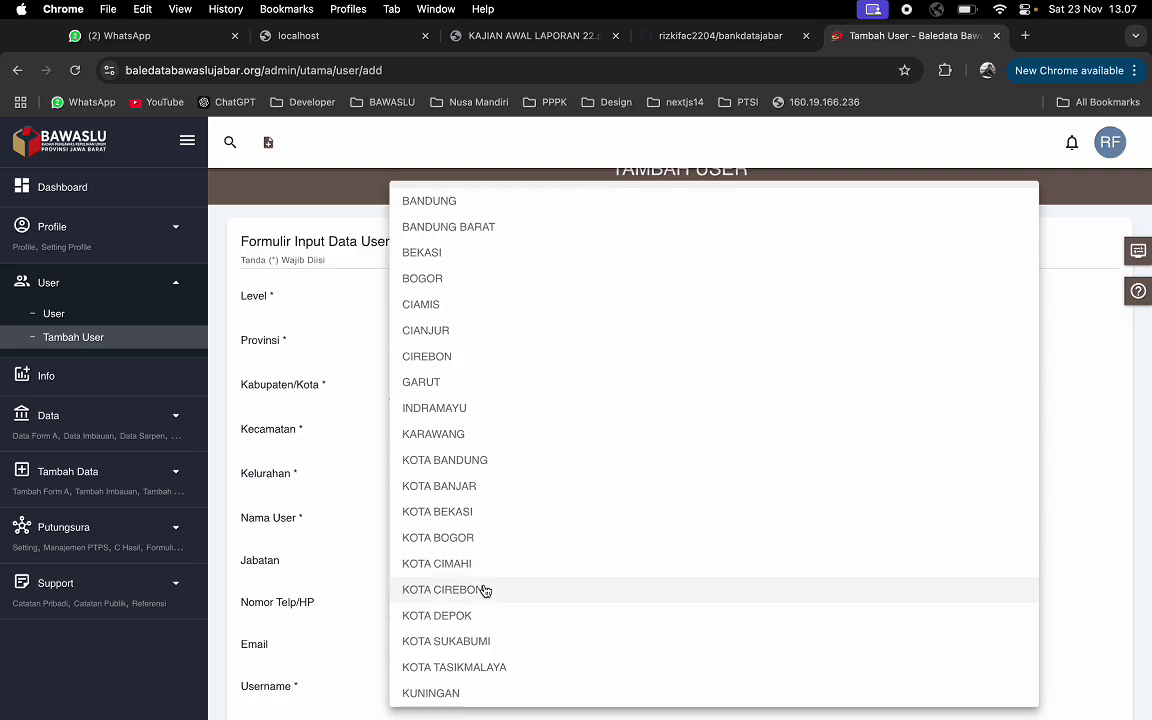
pyautogui.click(491, 616)
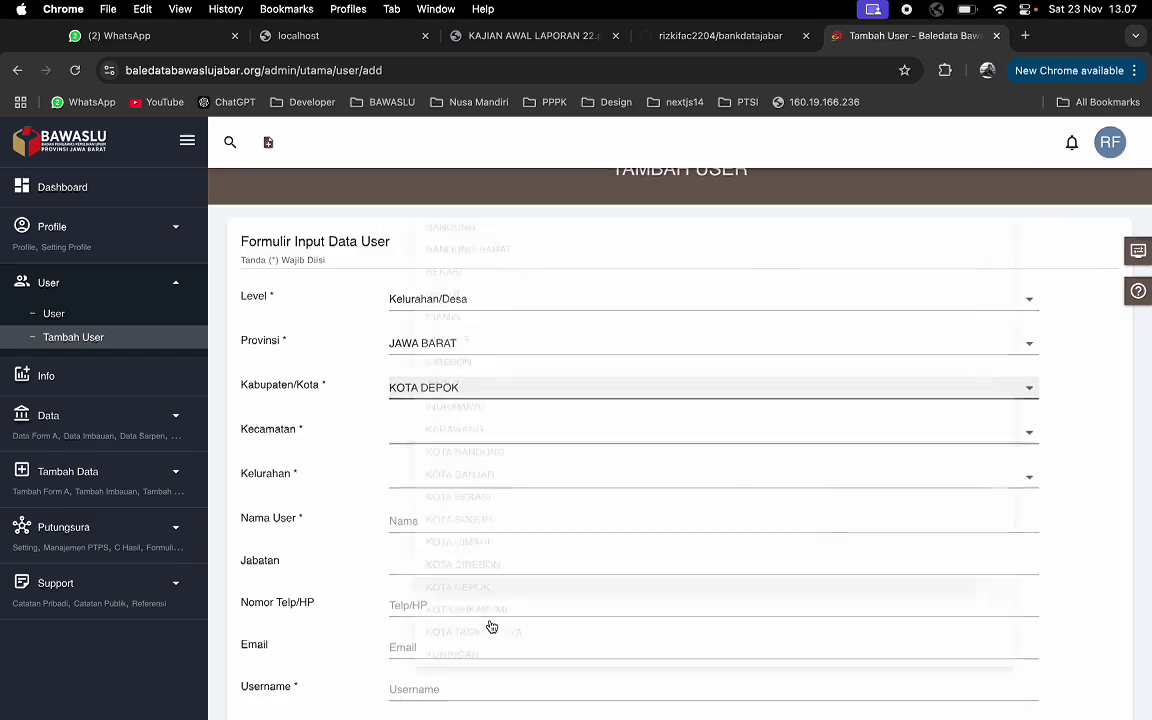
# - Choose BEJI as both the Kecamatan and the Kelurahan
pyautogui.doubleClick(278, 429)
pyautogui.click(506, 425)
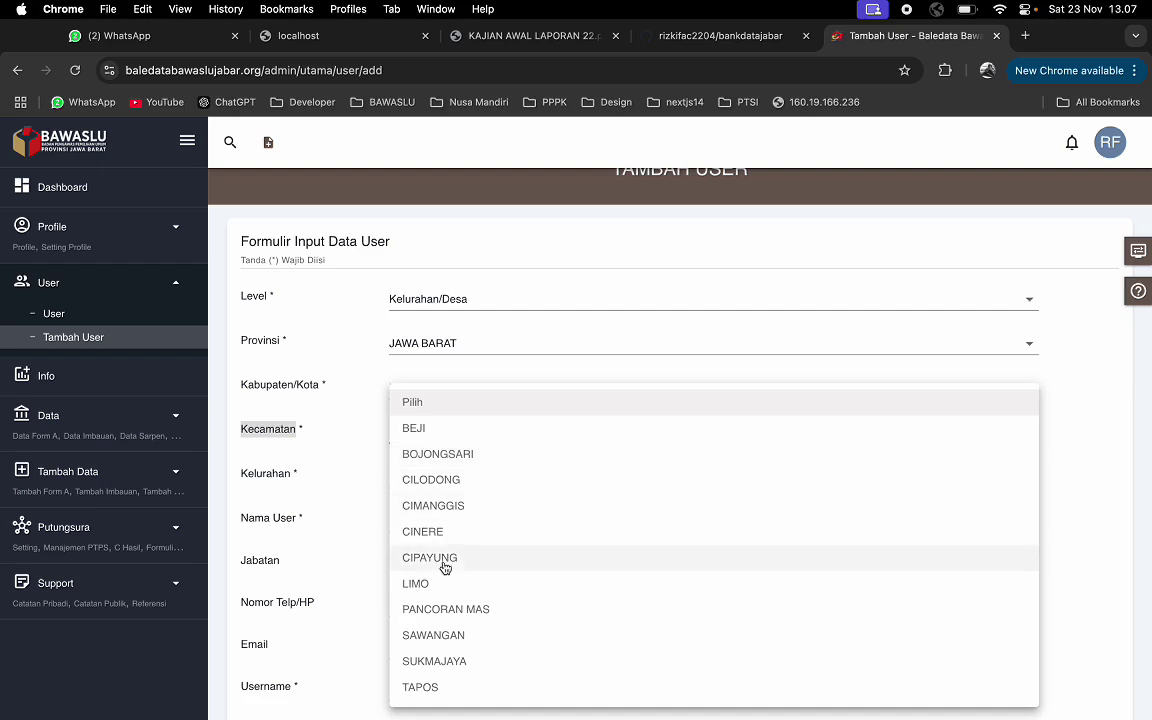
pyautogui.click(465, 436)
pyautogui.click(406, 475)
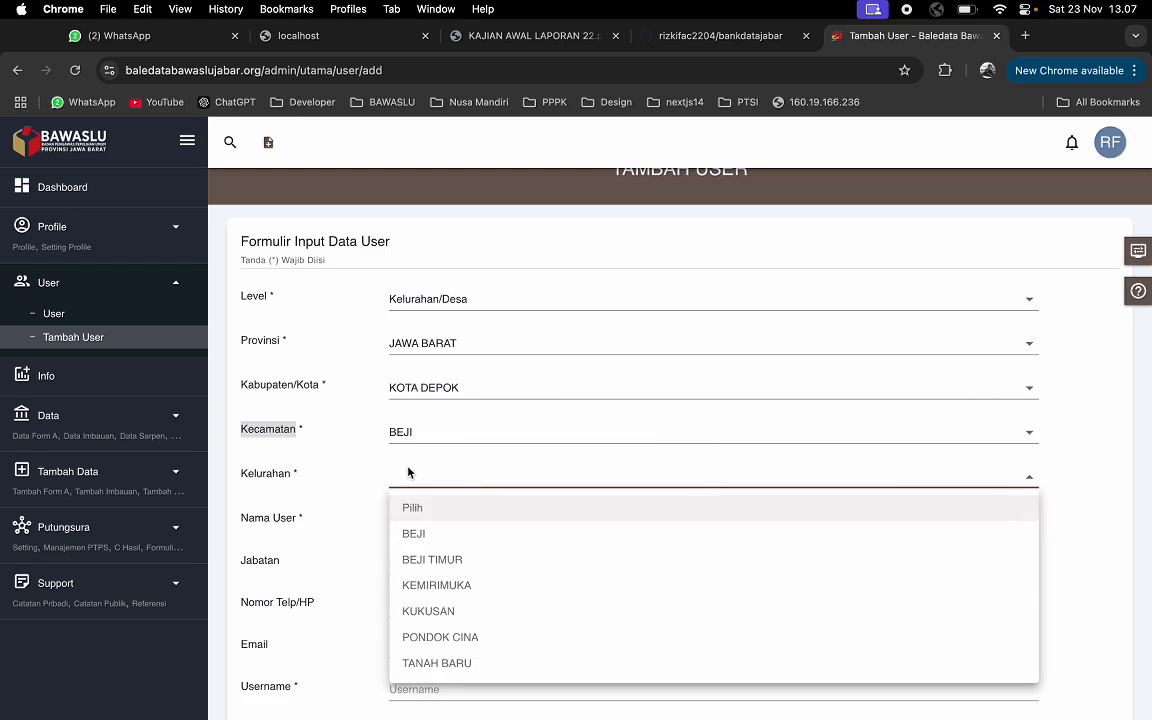
pyautogui.click(445, 534)
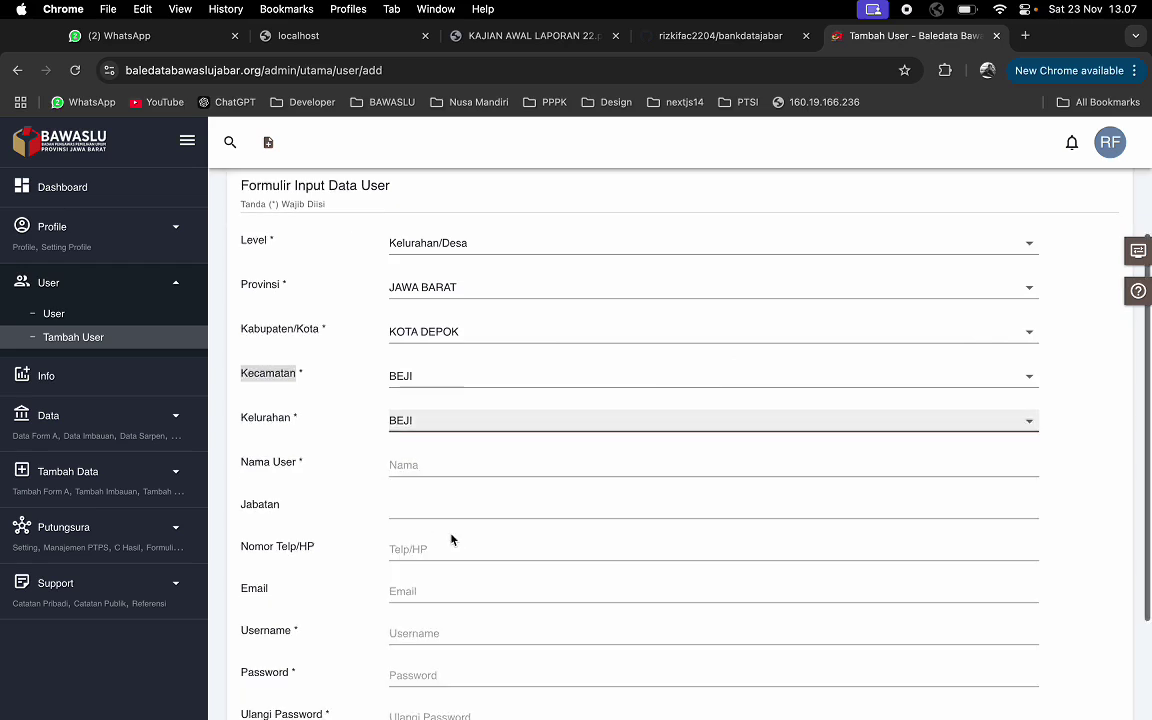
pyautogui.click(296, 404)
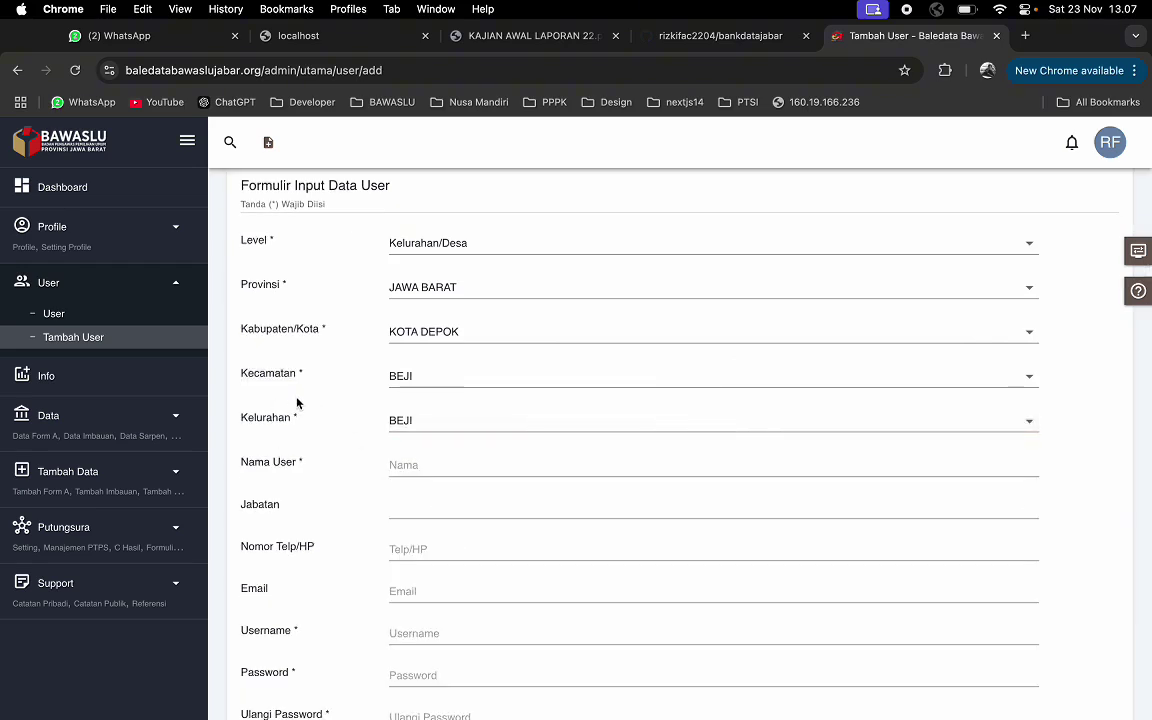
# - Enter 'Contoh 123' as the Nama User
pyautogui.click(479, 466)
pyautogui.write('Contoh 123')
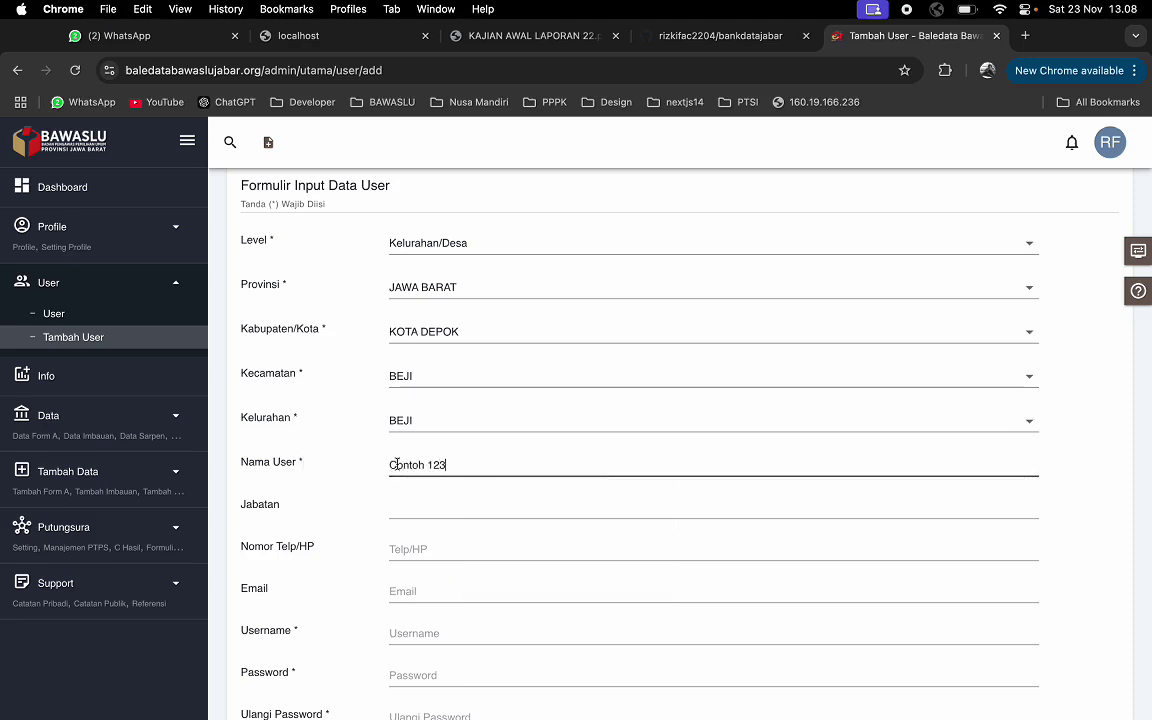
pyautogui.click(290, 463)
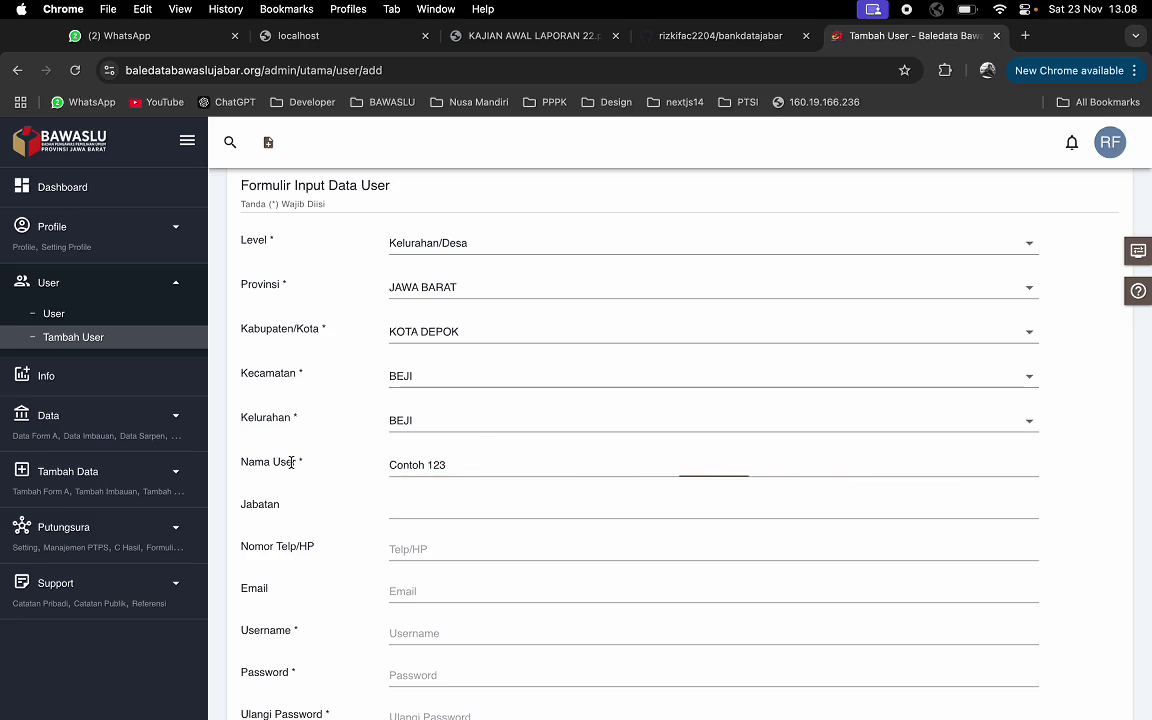
pyautogui.scroll(-1, 351, 554)
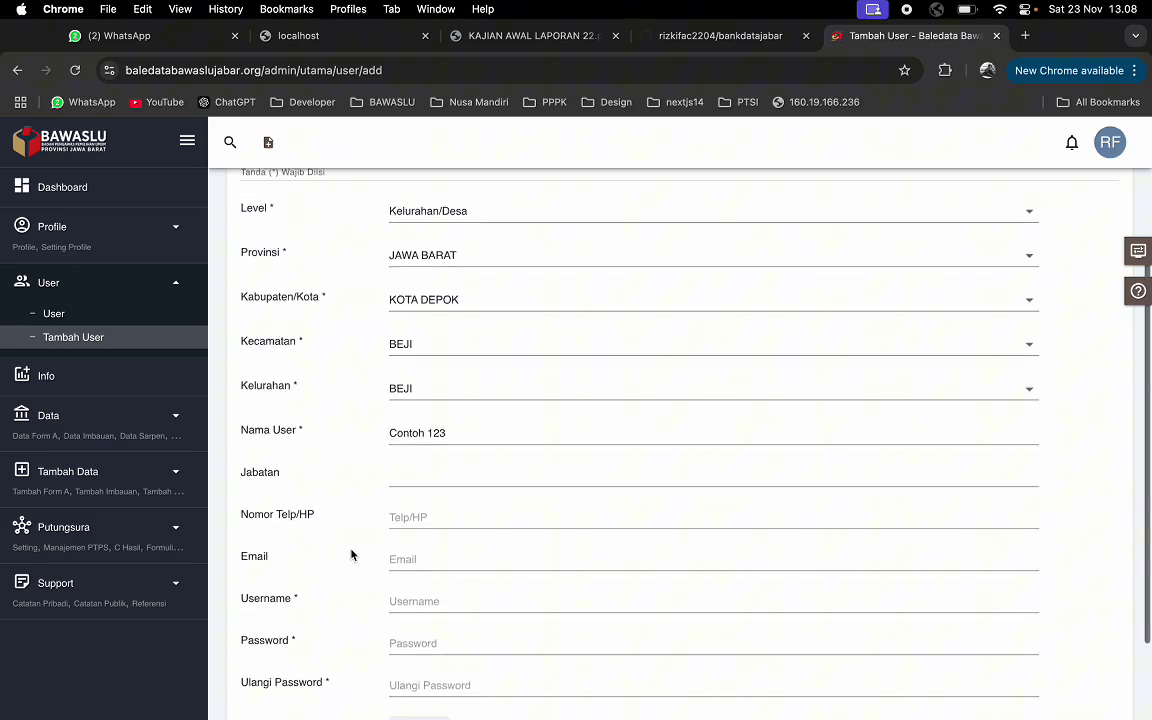
pyautogui.doubleClick(256, 472)
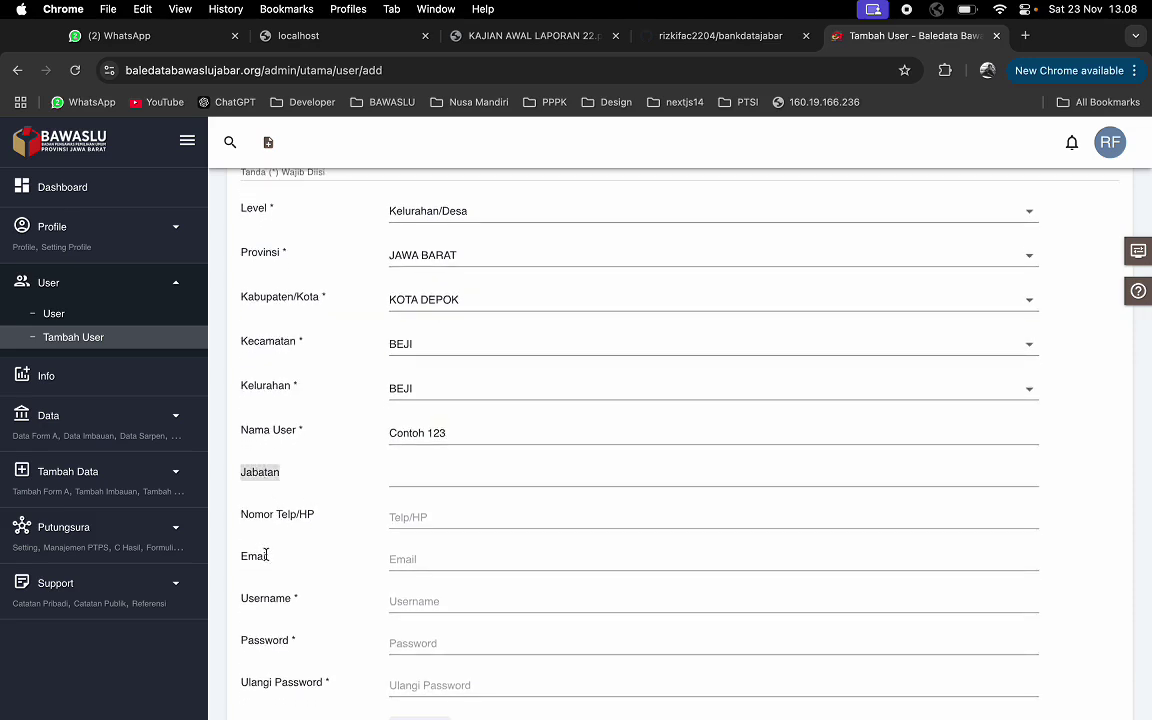
pyautogui.moveTo(268, 557); pyautogui.dragTo(243, 473)
pyautogui.scroll(-3, 243, 473)
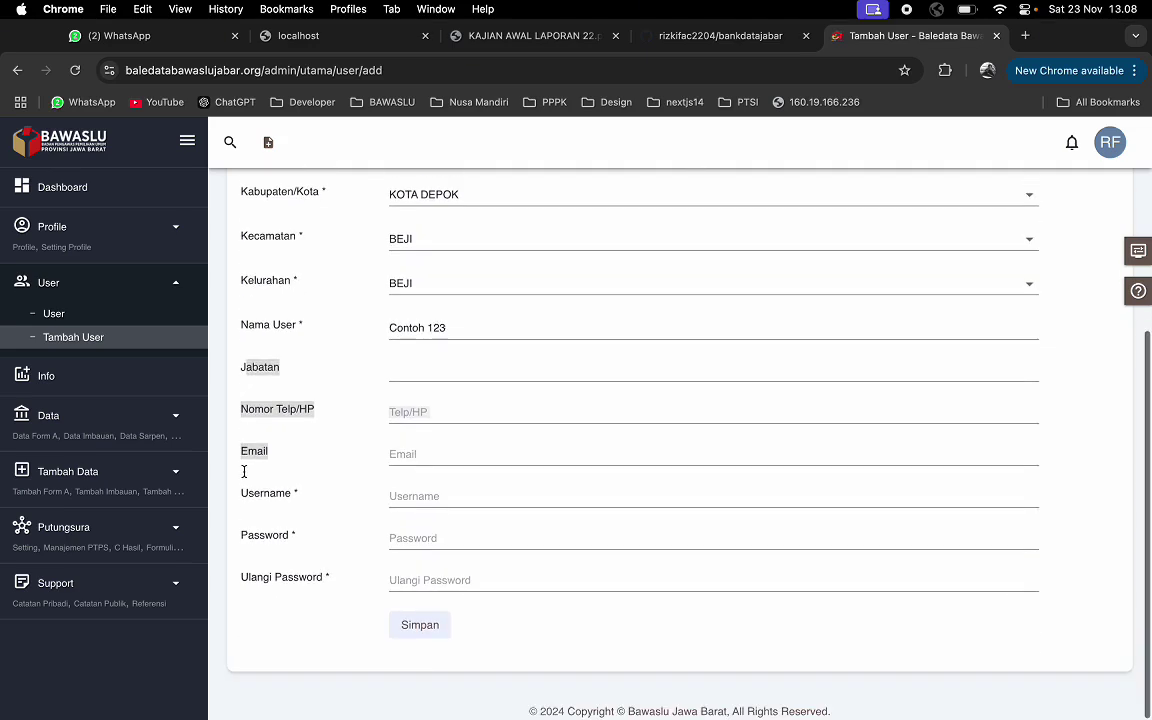
# - Fill in the Username field with the new account's username
pyautogui.click(416, 488)
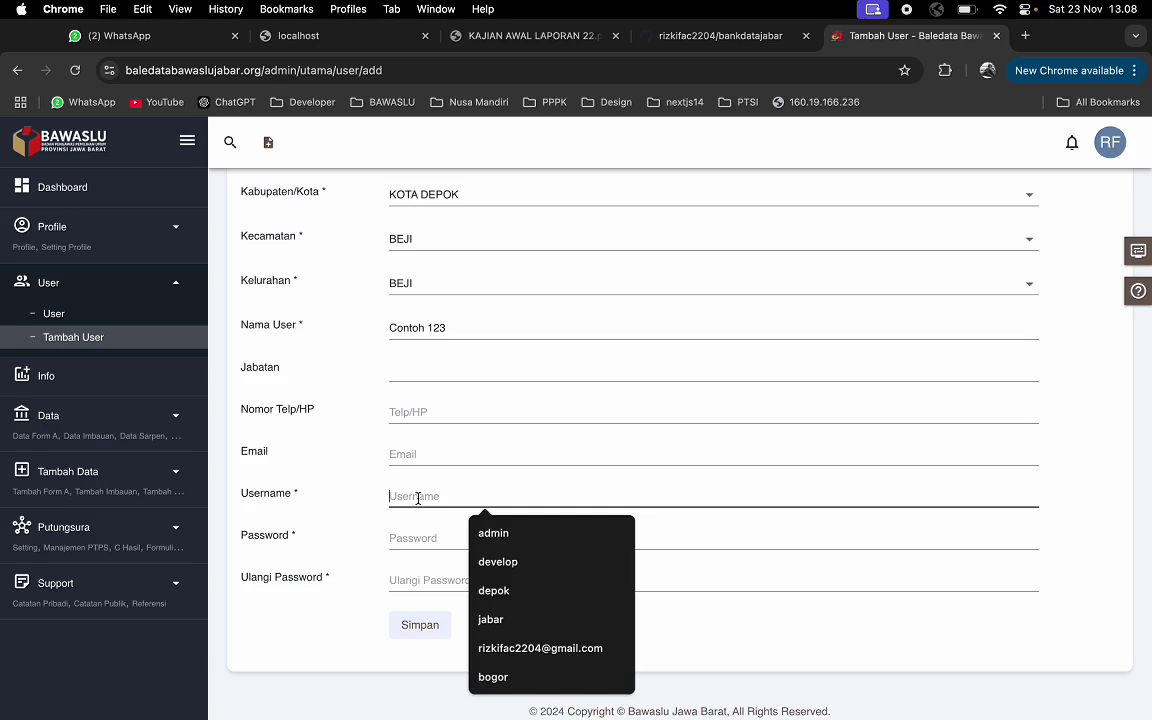
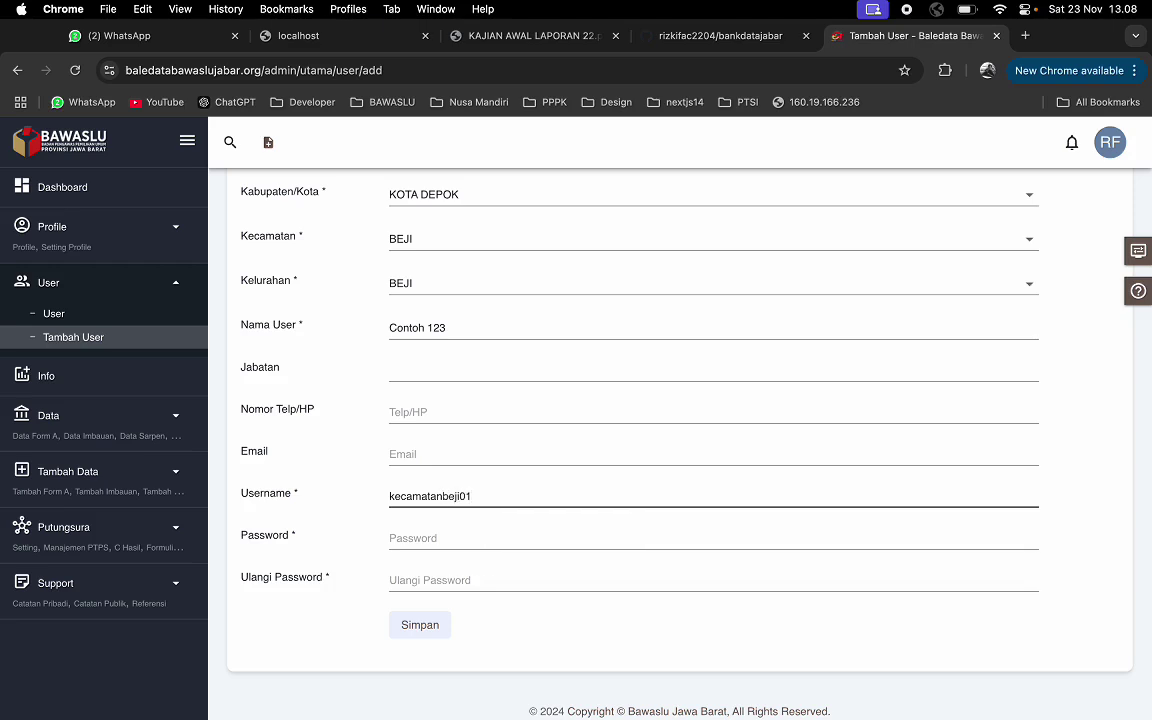
pyautogui.doubleClick(427, 496)
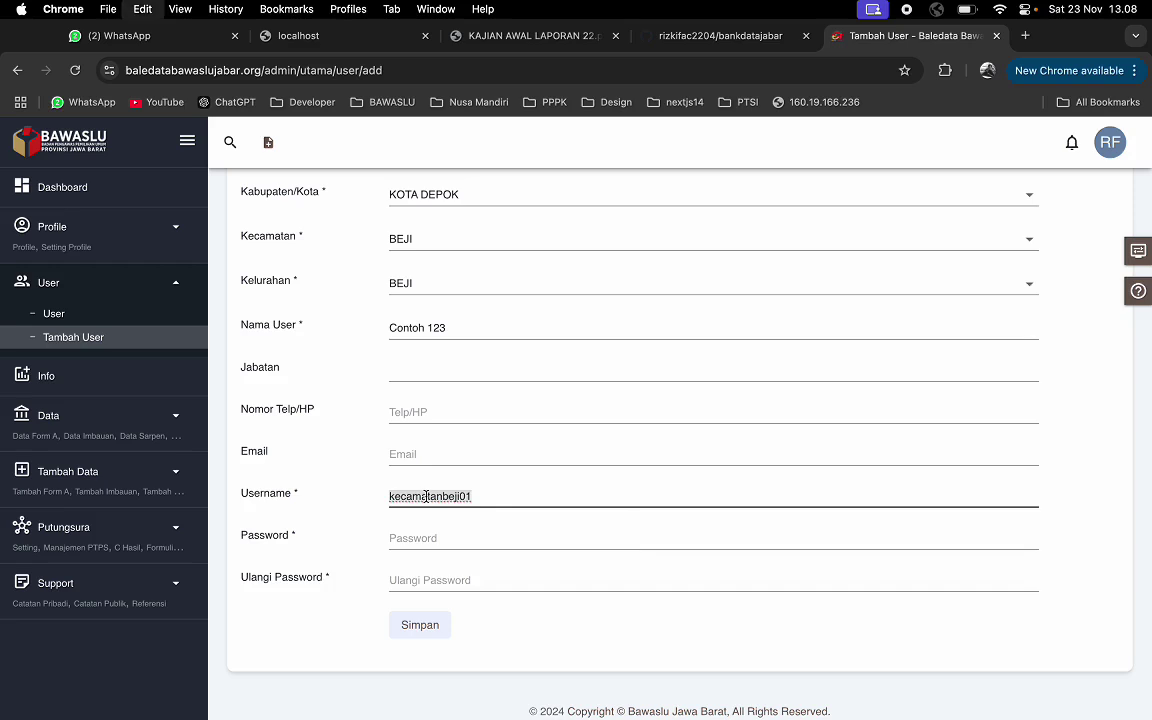
pyautogui.click(356, 489)
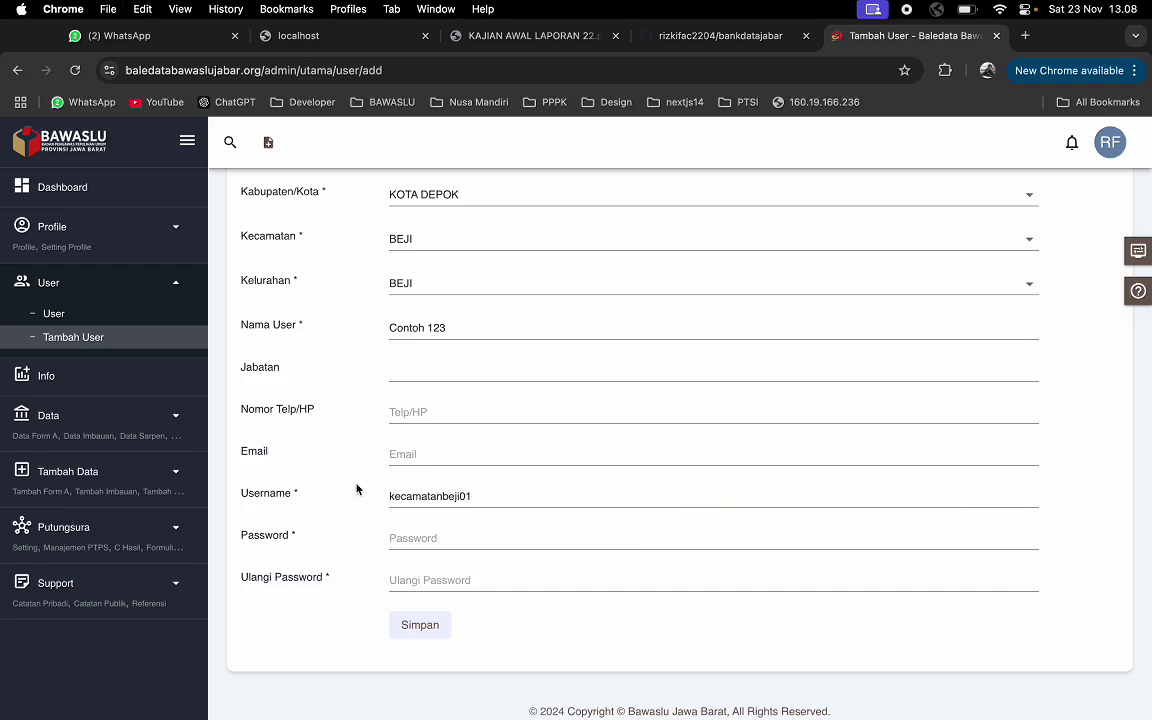
pyautogui.doubleClick(430, 496)
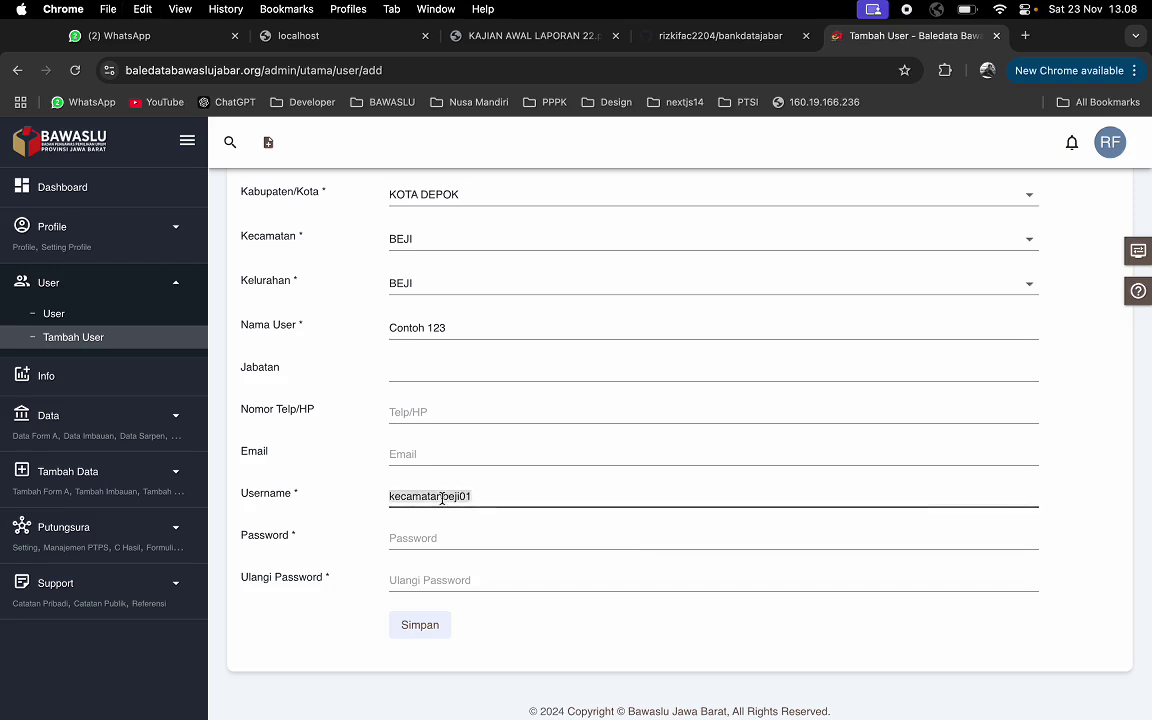
# - Enter the account password in both Password and Ulangi Password
pyautogui.click(438, 537)
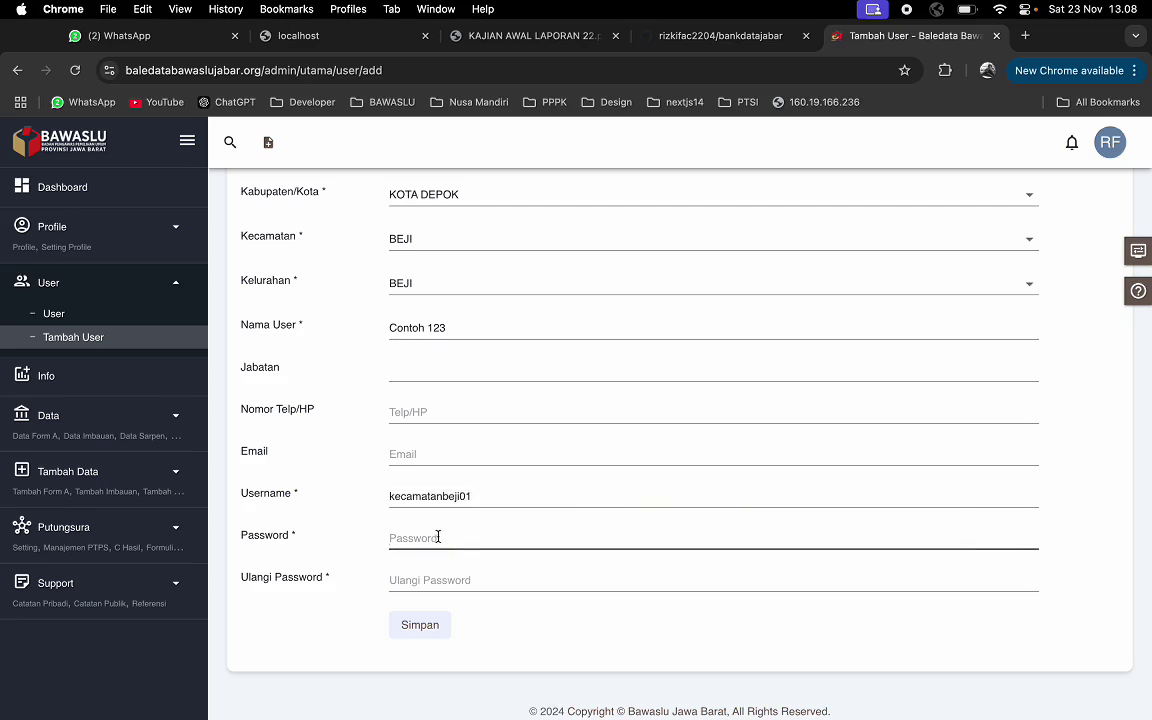
pyautogui.click(436, 578)
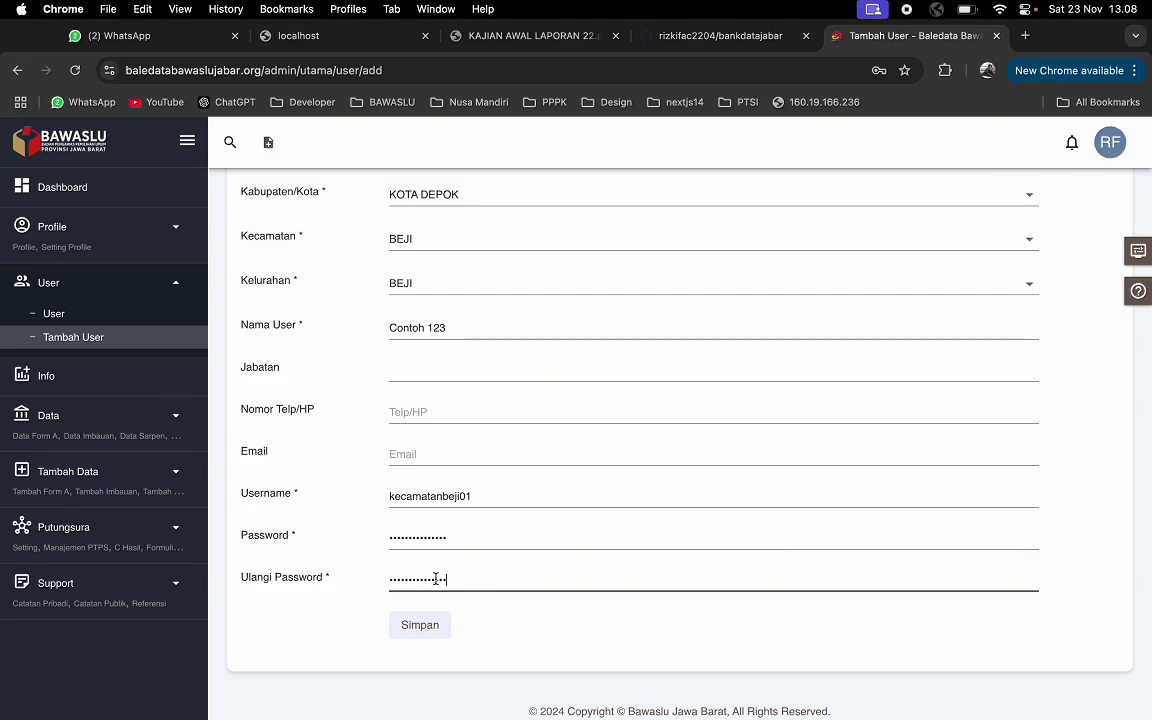
pyautogui.click(331, 503)
pyautogui.scroll(5, 331, 503)
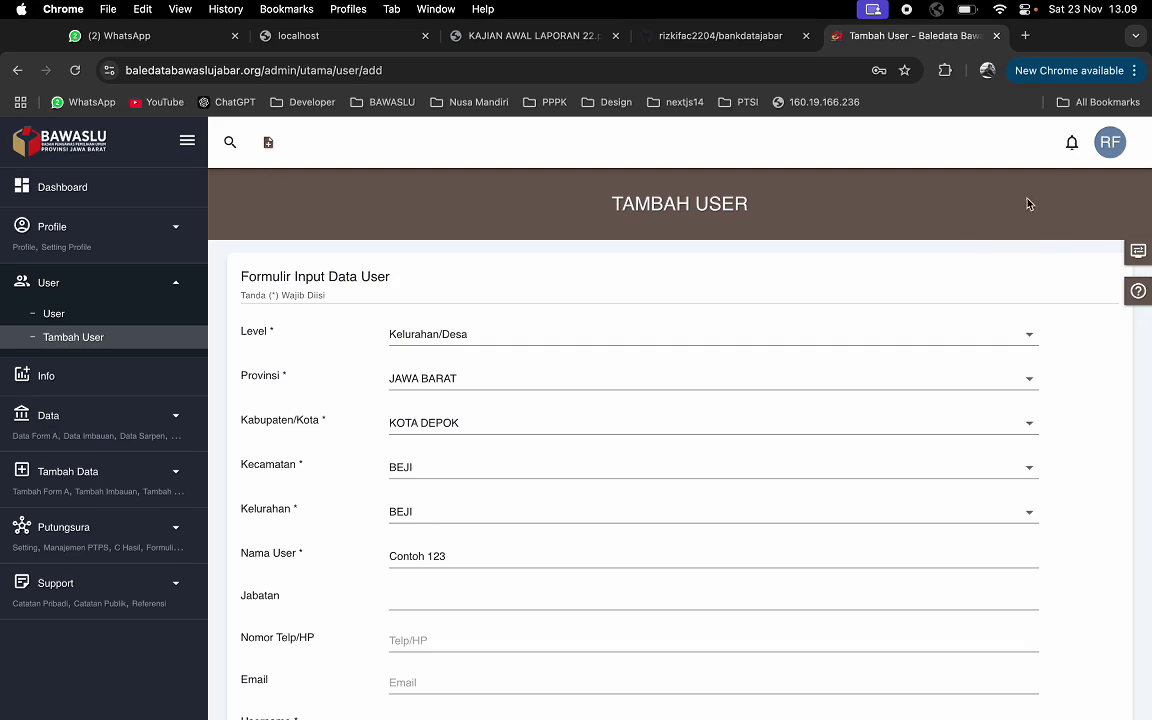
pyautogui.scroll(-3, 877, 345)
pyautogui.scroll(3, 876, 345)
pyautogui.scroll(-5, 1065, 194)
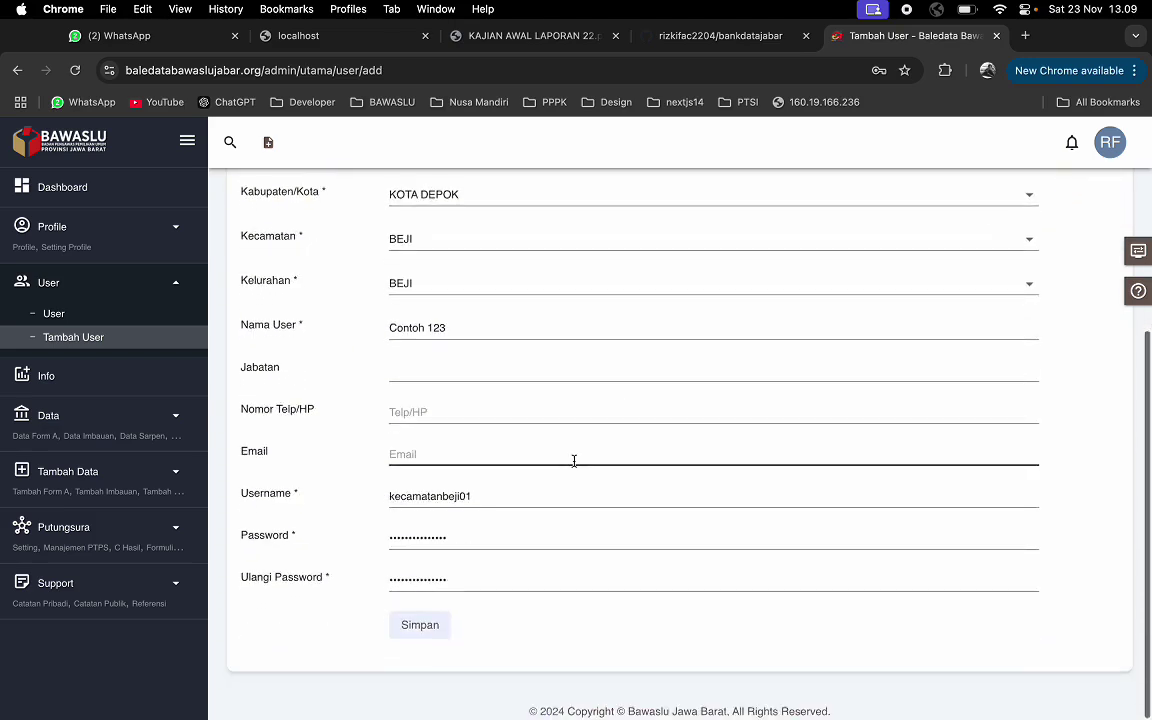
# - Change the username's last digit to 2 so it ends in 02
pyautogui.click(485, 501)
pyautogui.press('BackSpace')
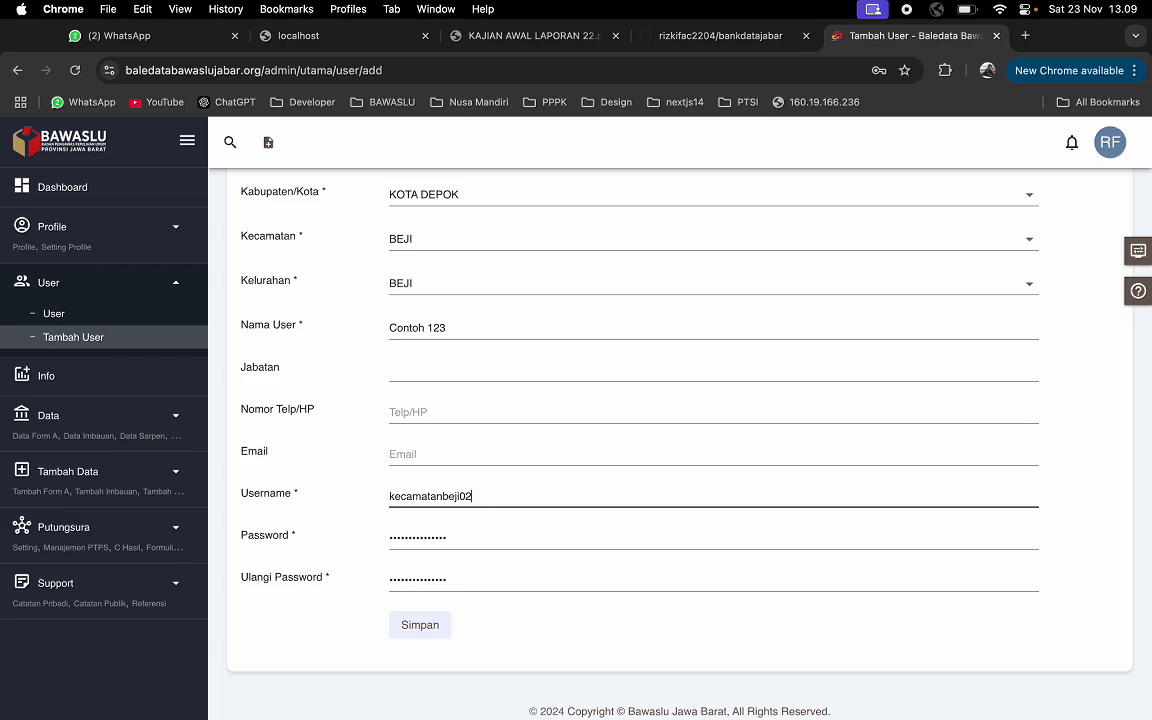
pyautogui.write('2')
pyautogui.doubleClick(450, 503)
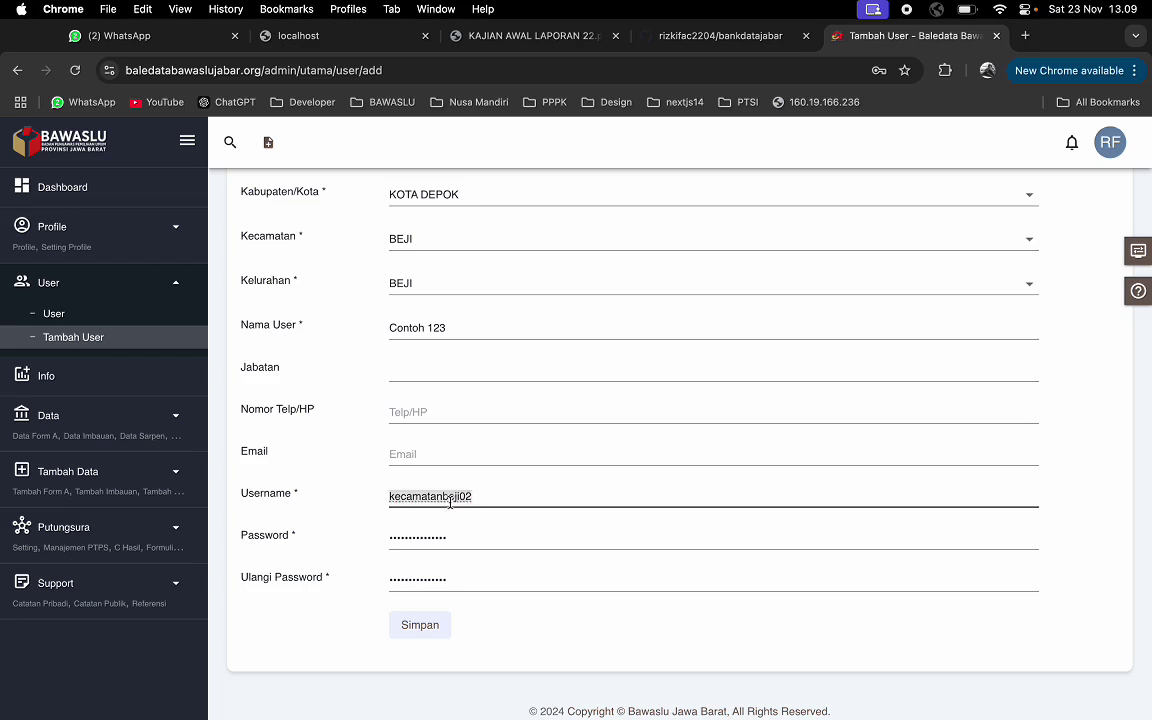
# - Paste the new password into both password fields and save, which fails because Kelurahan BEJI already has a user
pyautogui.click(437, 537)
pyautogui.press('super+a')
pyautogui.press('super+v')
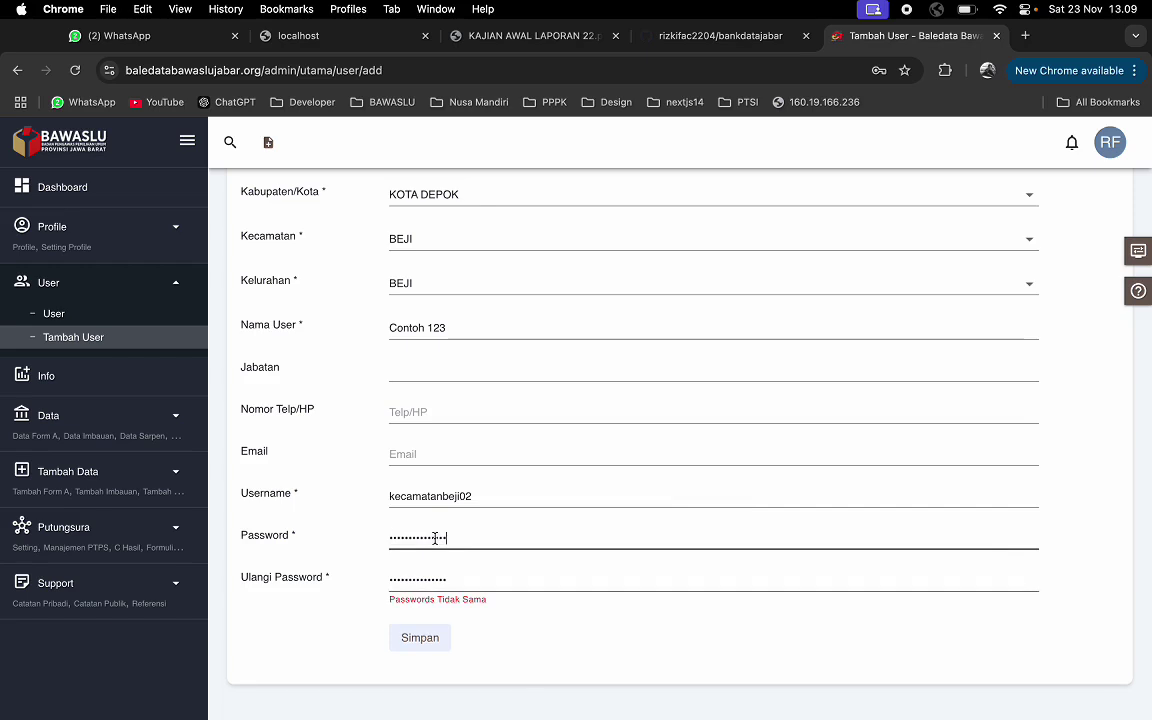
pyautogui.press('Tab')
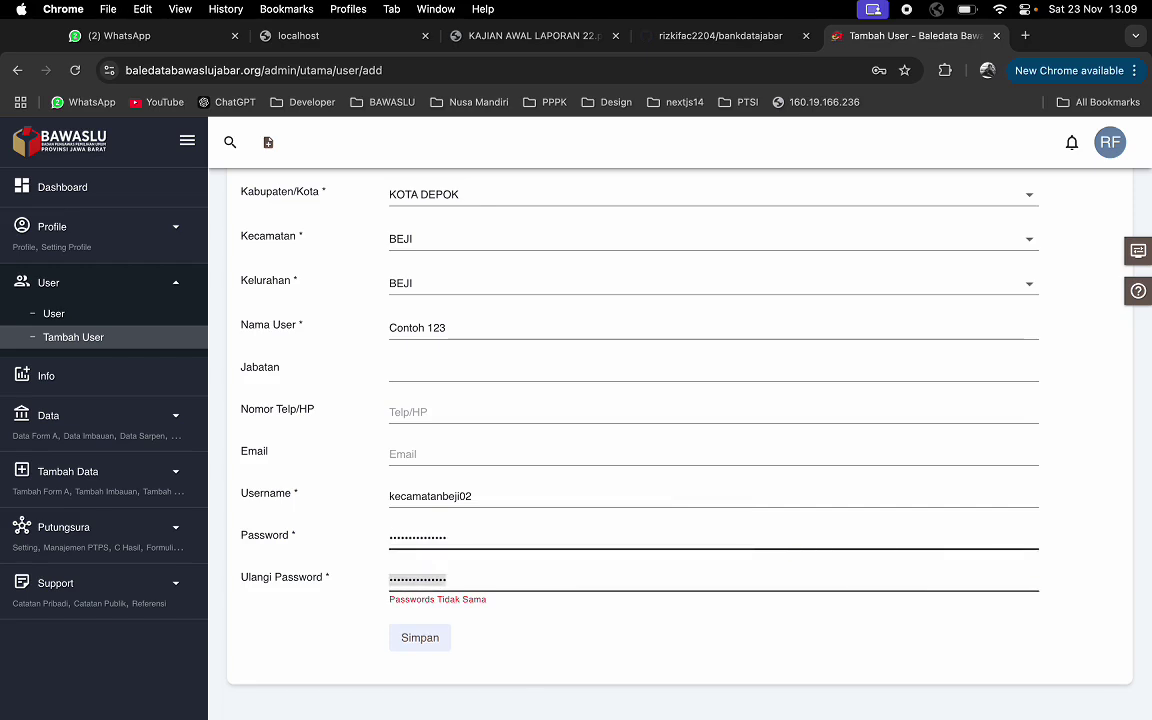
pyautogui.press('super+v')
pyautogui.click(437, 640)
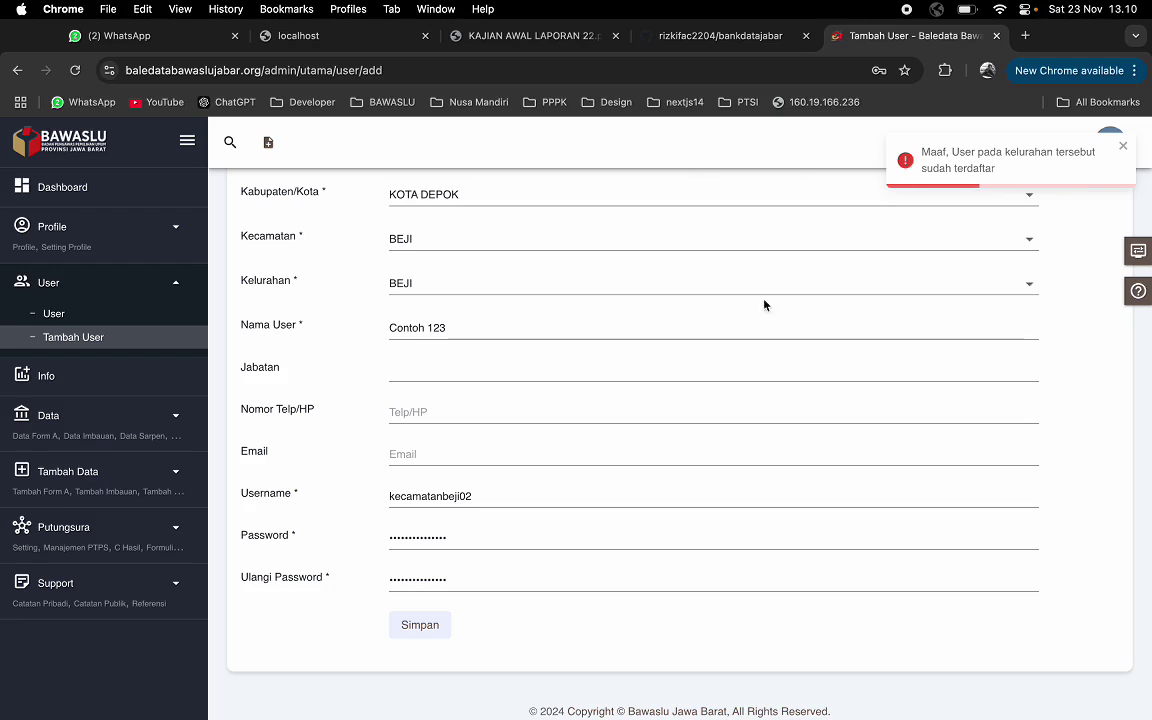
pyautogui.scroll(5, 504, 584)
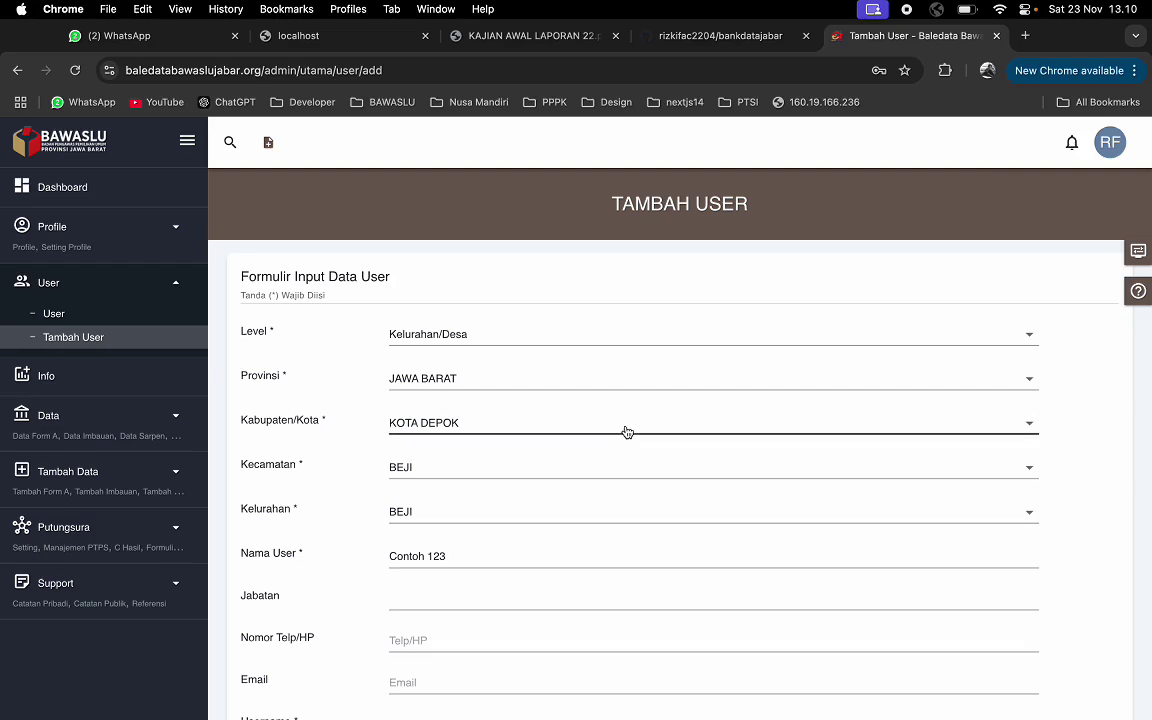
pyautogui.scroll(-1, 625, 431)
pyautogui.scroll(-3, 625, 430)
pyautogui.scroll(3, 625, 430)
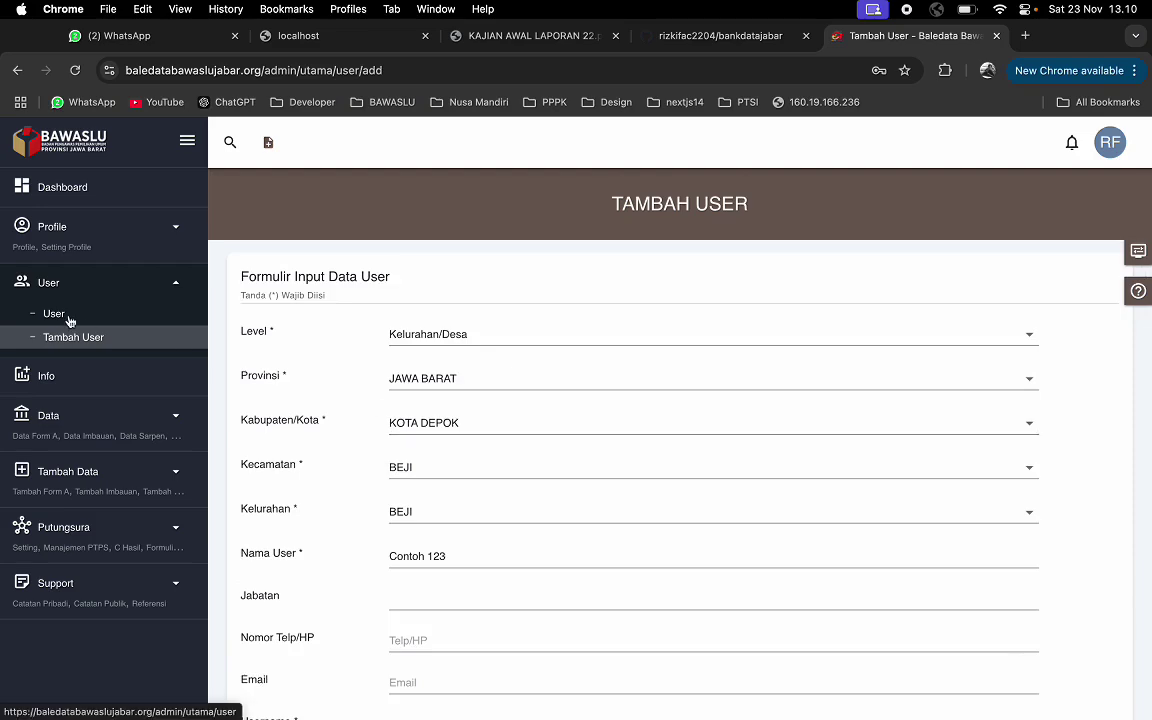
pyautogui.click(69, 318)
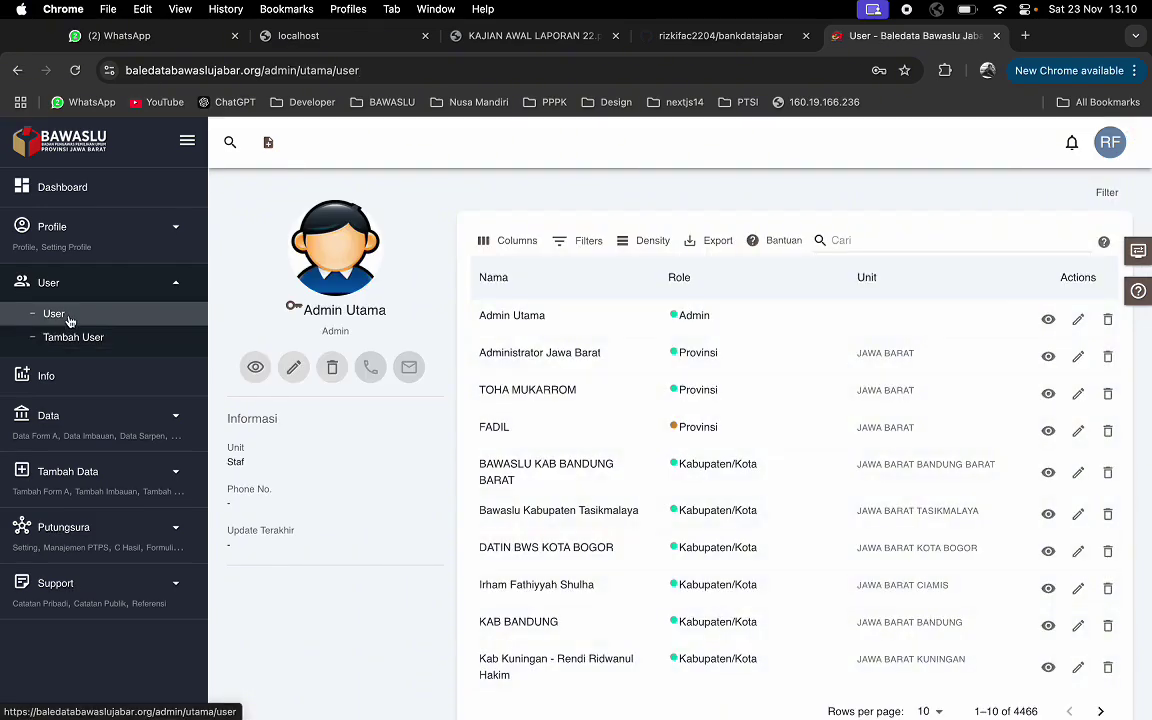
pyautogui.scroll(-1, 557, 411)
pyautogui.scroll(1, 557, 411)
pyautogui.scroll(-1, 854, 581)
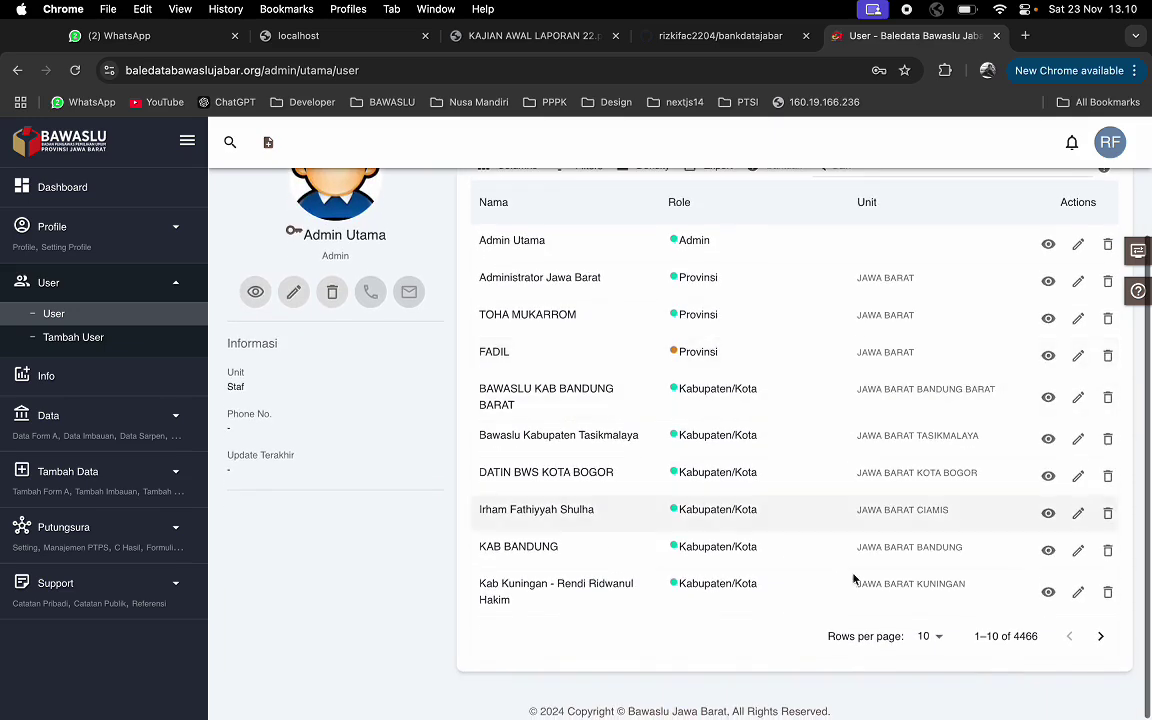
pyautogui.click(1096, 638)
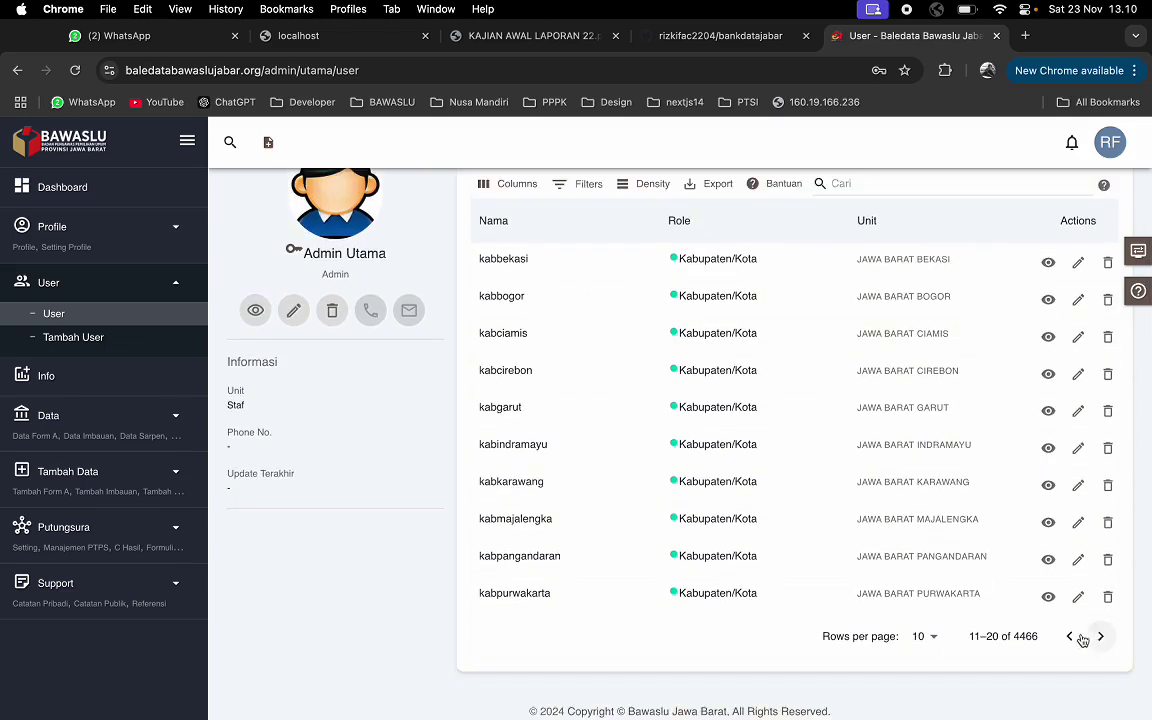
pyautogui.click(1069, 652)
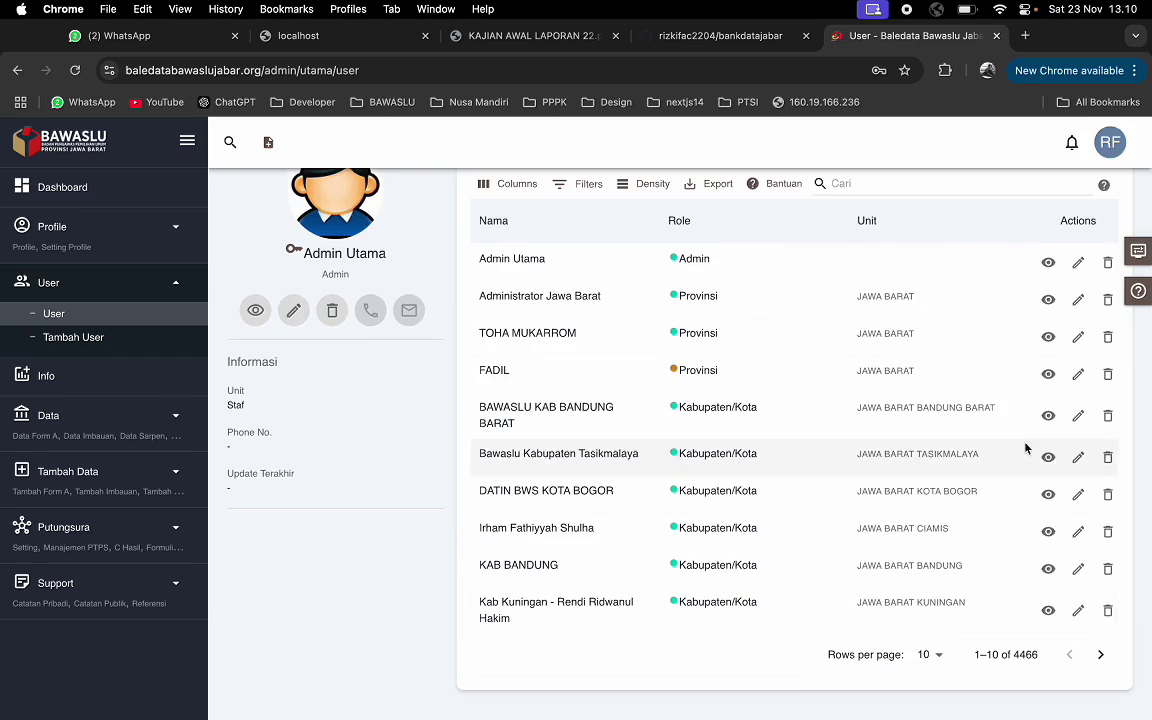
pyautogui.scroll(-1, 1025, 448)
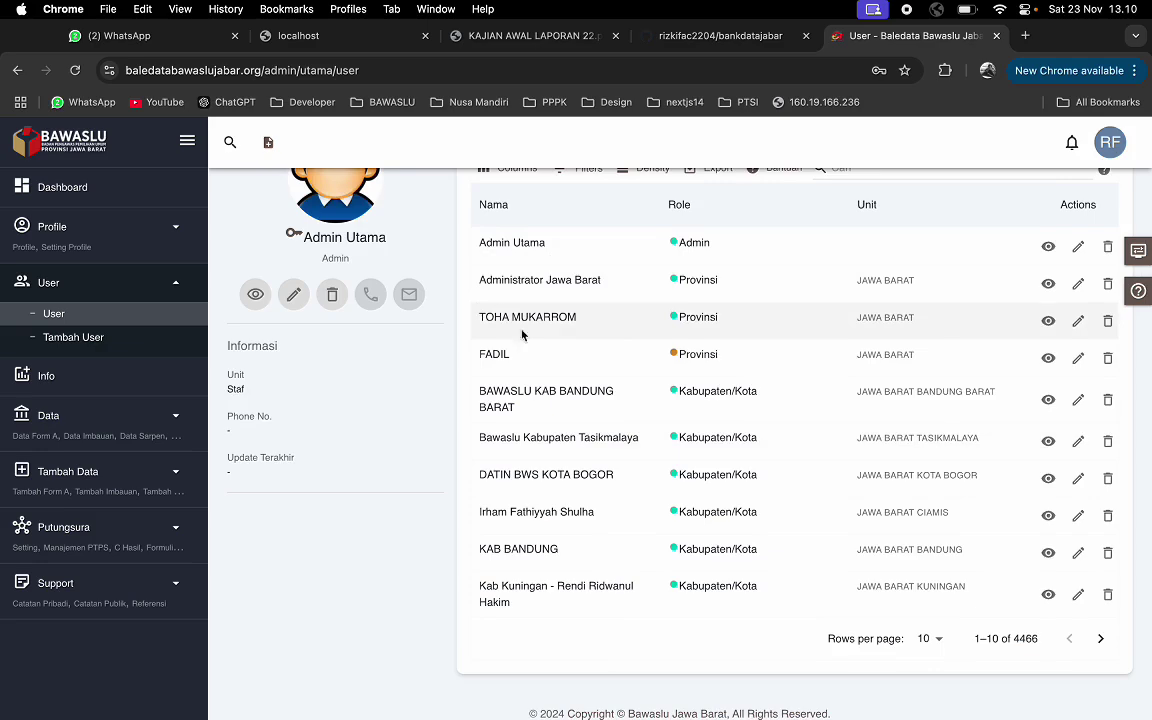
pyautogui.scroll(-1, 568, 374)
pyautogui.click(1100, 637)
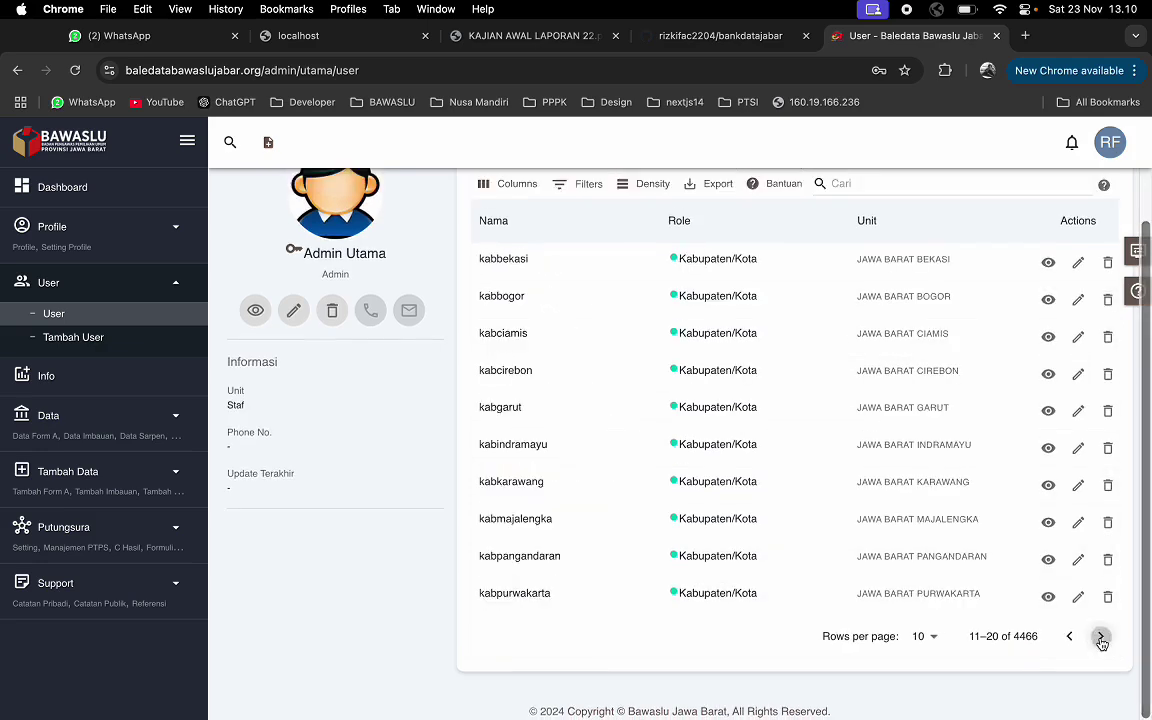
pyautogui.click(1100, 637)
pyautogui.click(1100, 637)
pyautogui.click(1100, 637)
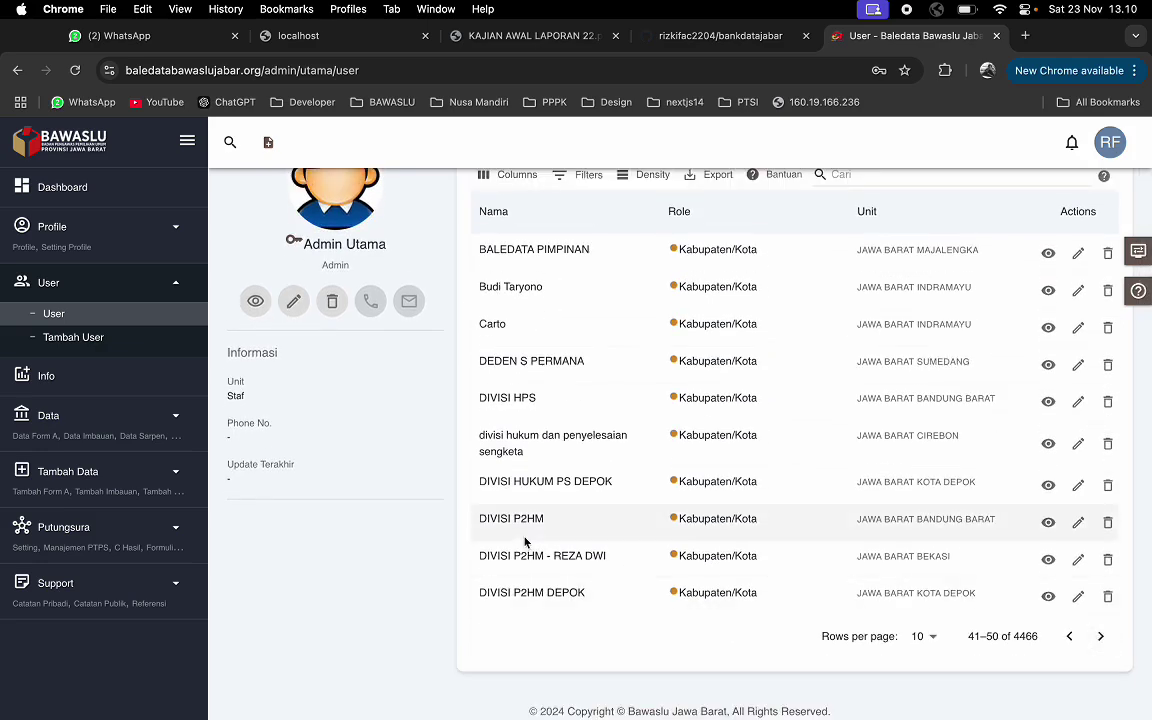
pyautogui.scroll(1, 526, 542)
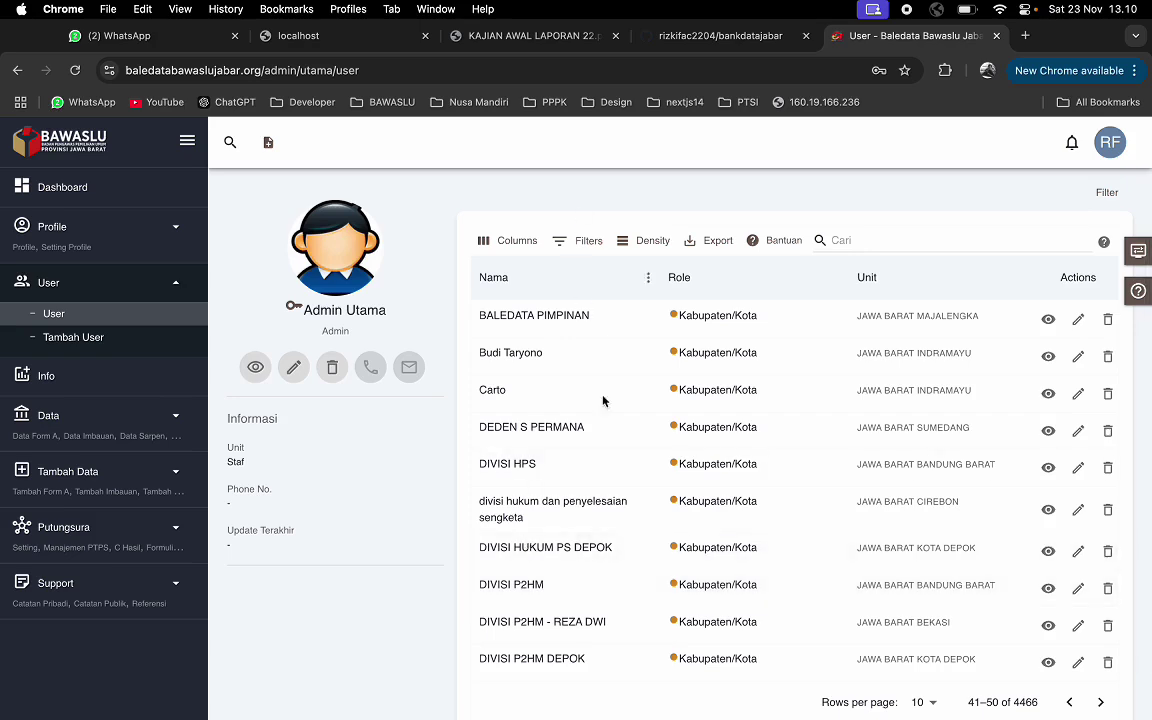
pyautogui.click(1068, 702)
pyautogui.click(1068, 702)
pyautogui.click(1067, 701)
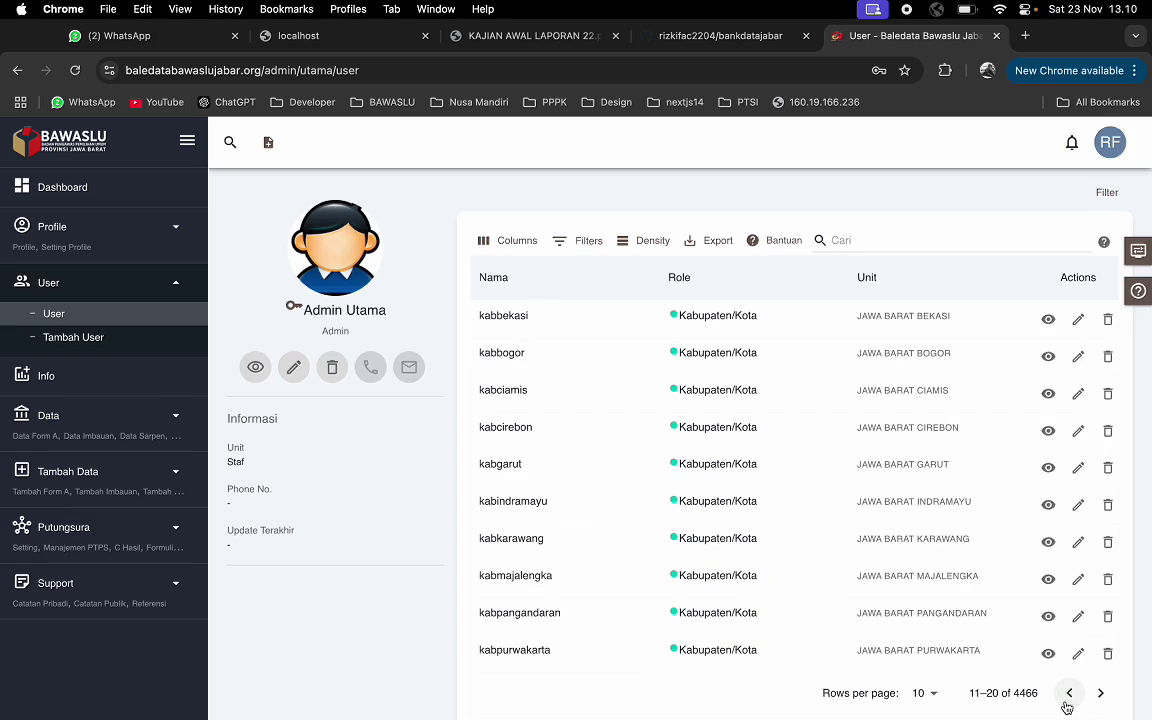
pyautogui.click(1068, 702)
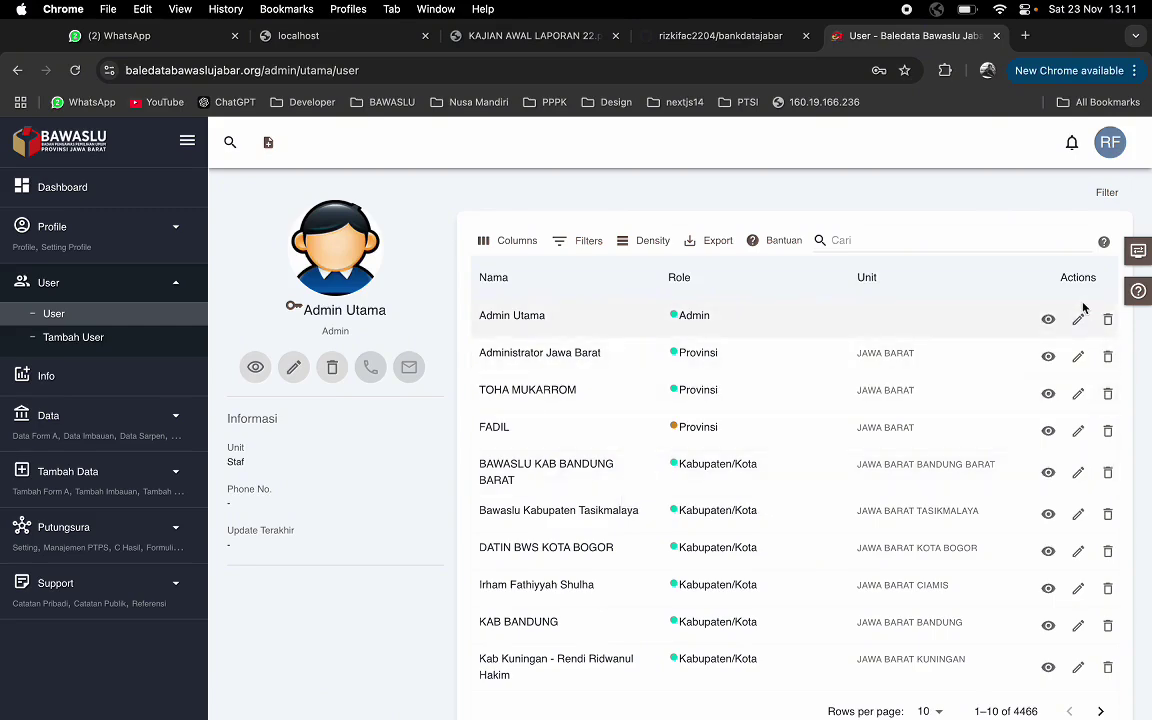
pyautogui.scroll(-2, 1000, 560)
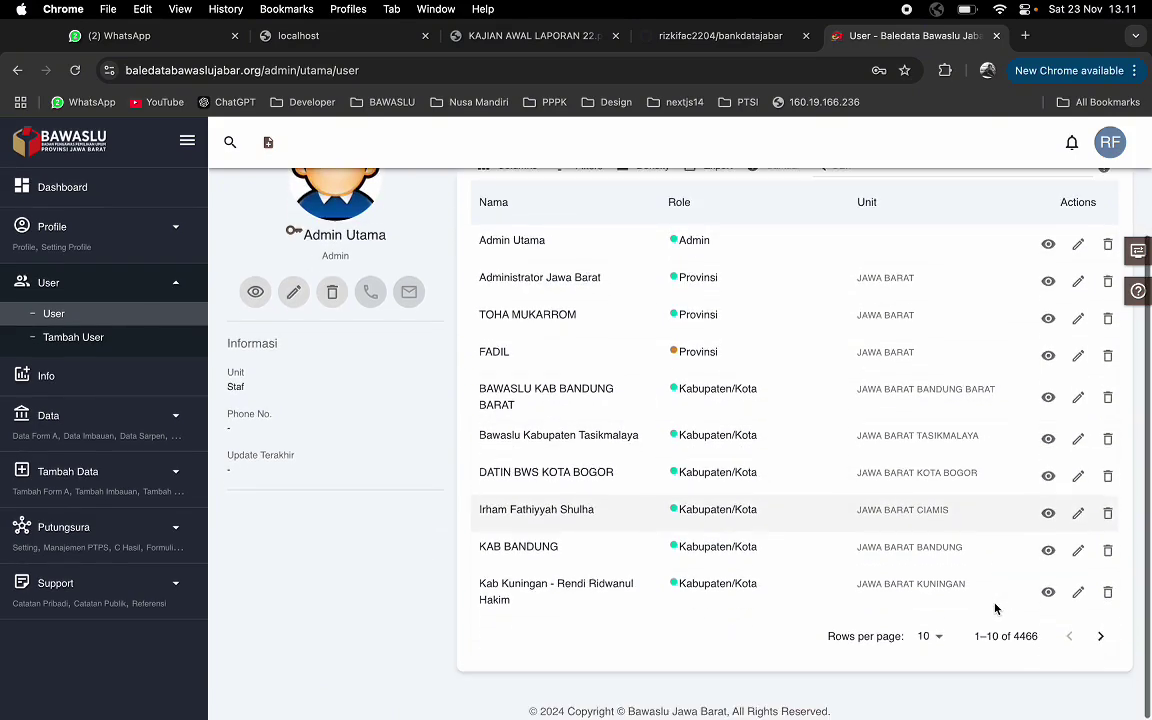
pyautogui.scroll(2, 1050, 440)
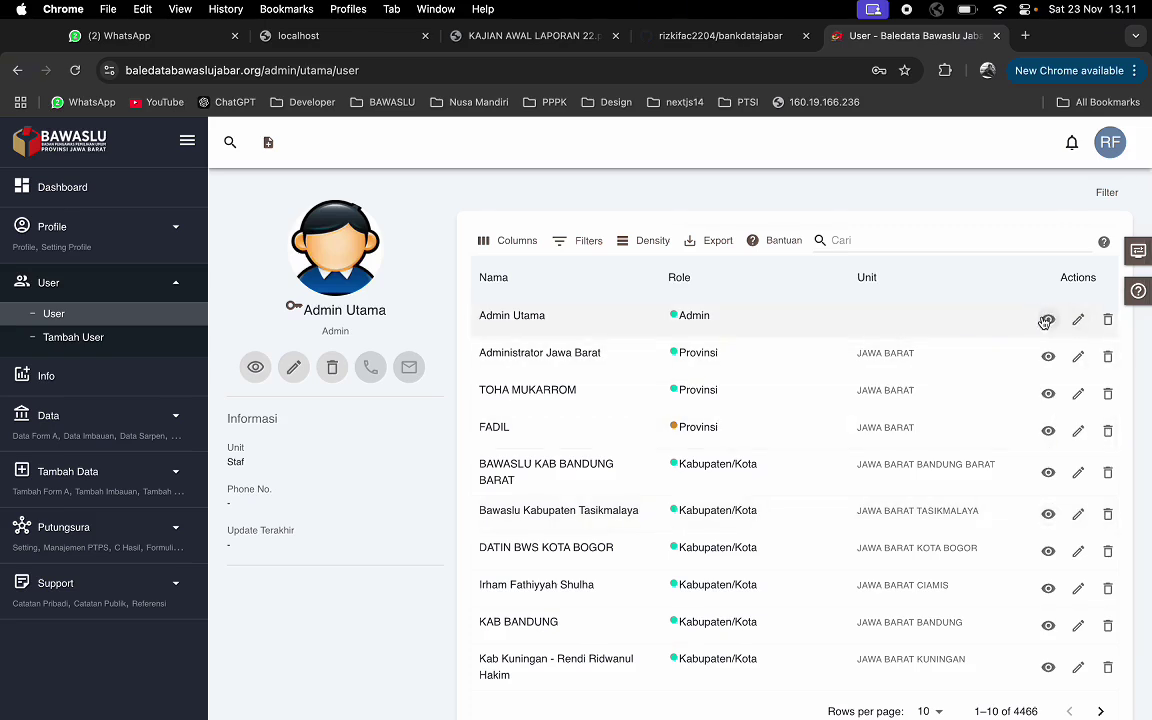
# - View the Admin Utama user's details, then return to the user list
pyautogui.click(1047, 320)
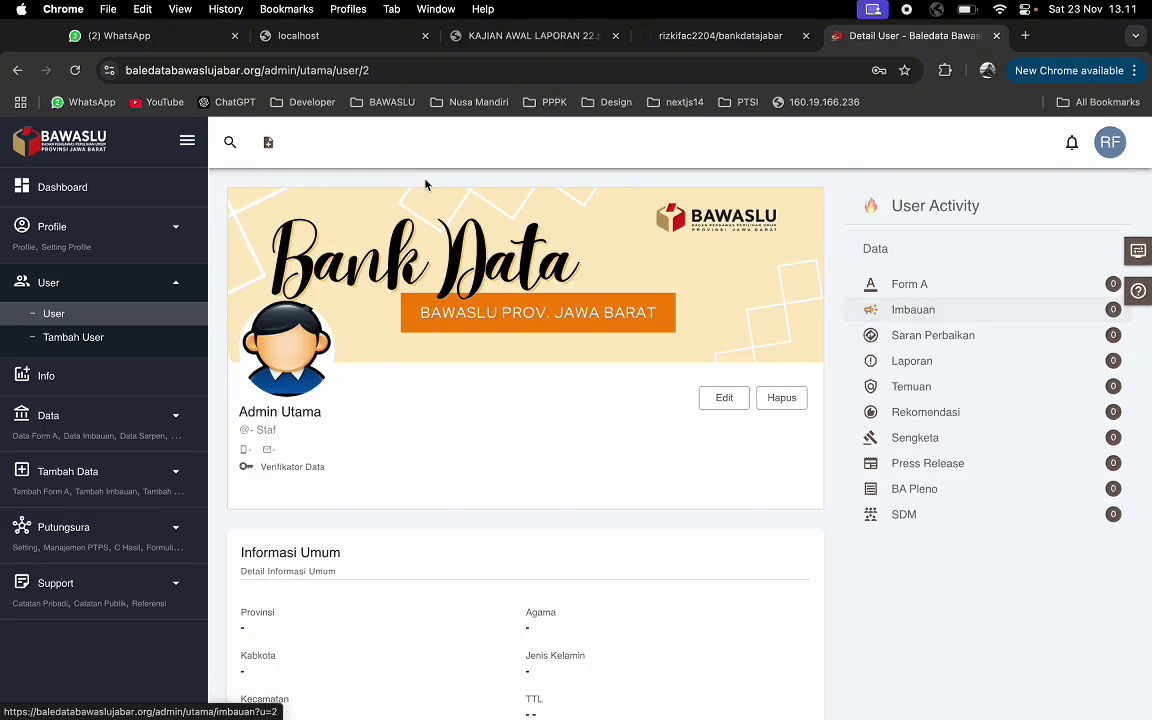
pyautogui.scroll(-2, 316, 443)
pyautogui.scroll(2, 316, 443)
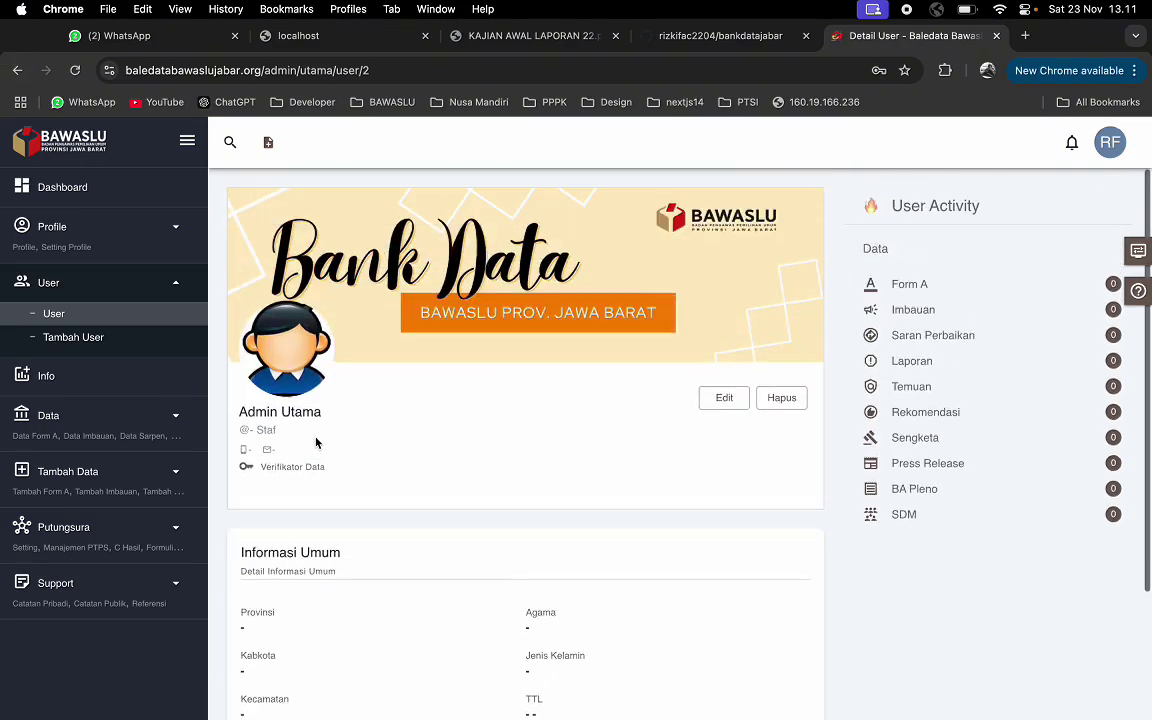
pyautogui.click(17, 70)
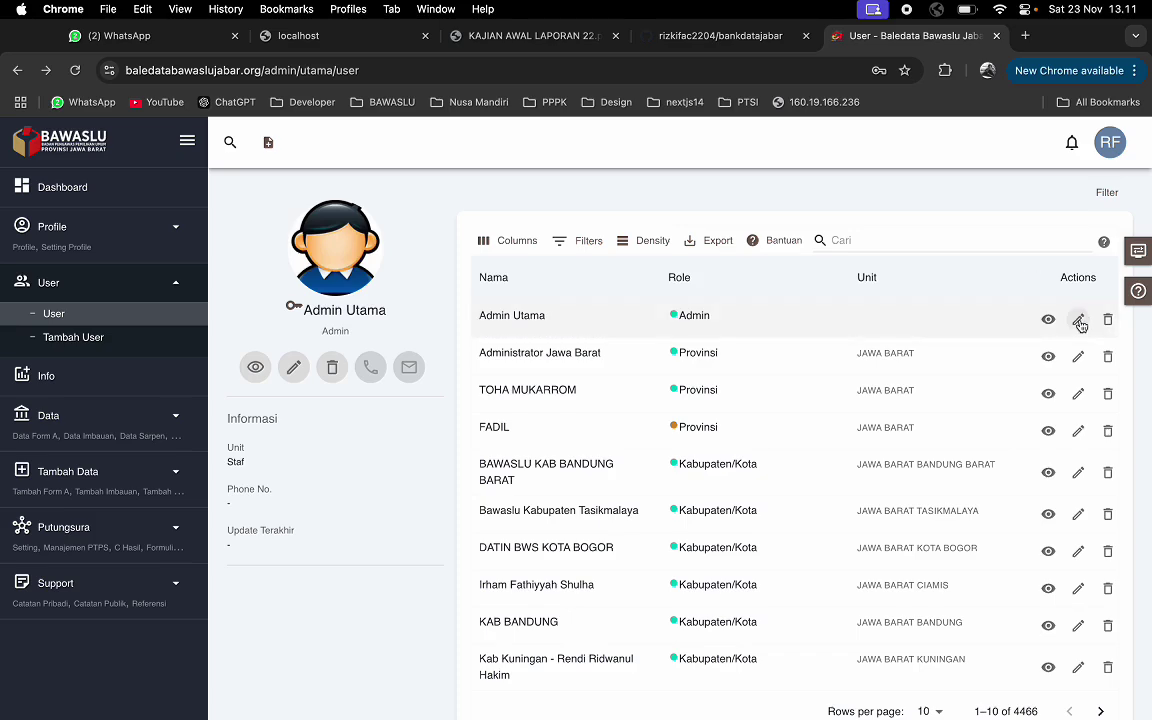
# - Open Admin Utama for editing and inspect its phone, email and username fields
pyautogui.click(1078, 319)
pyautogui.scroll(-3, 596, 389)
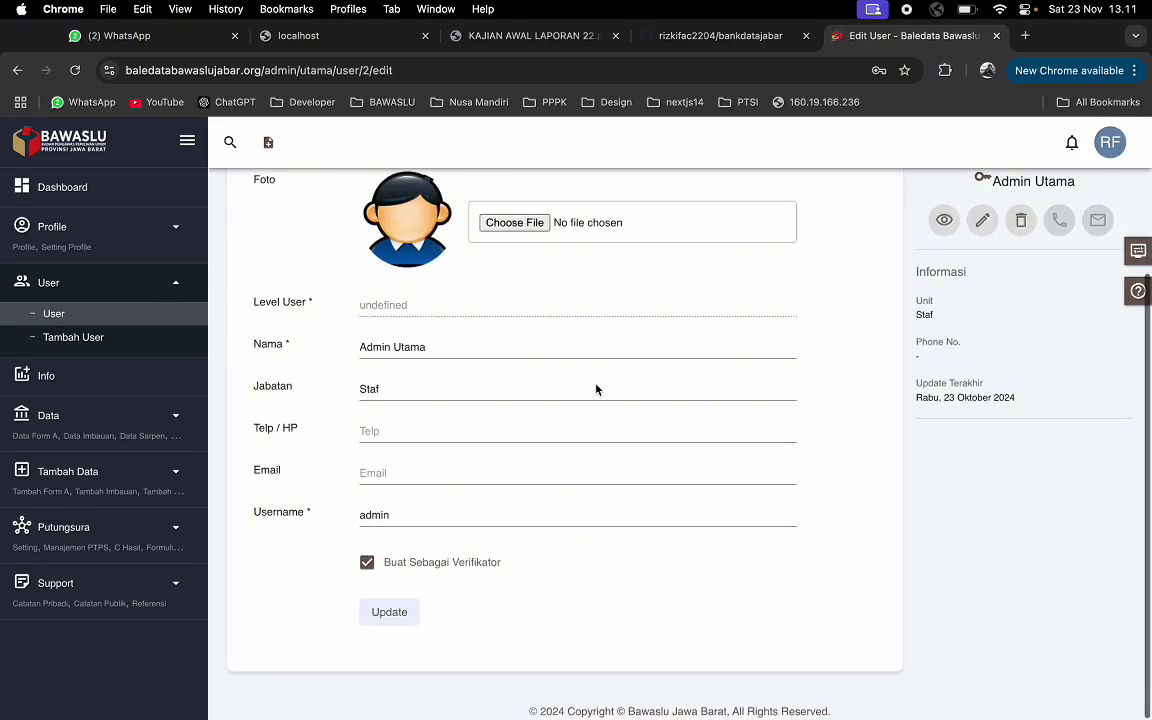
pyautogui.scroll(1, 596, 389)
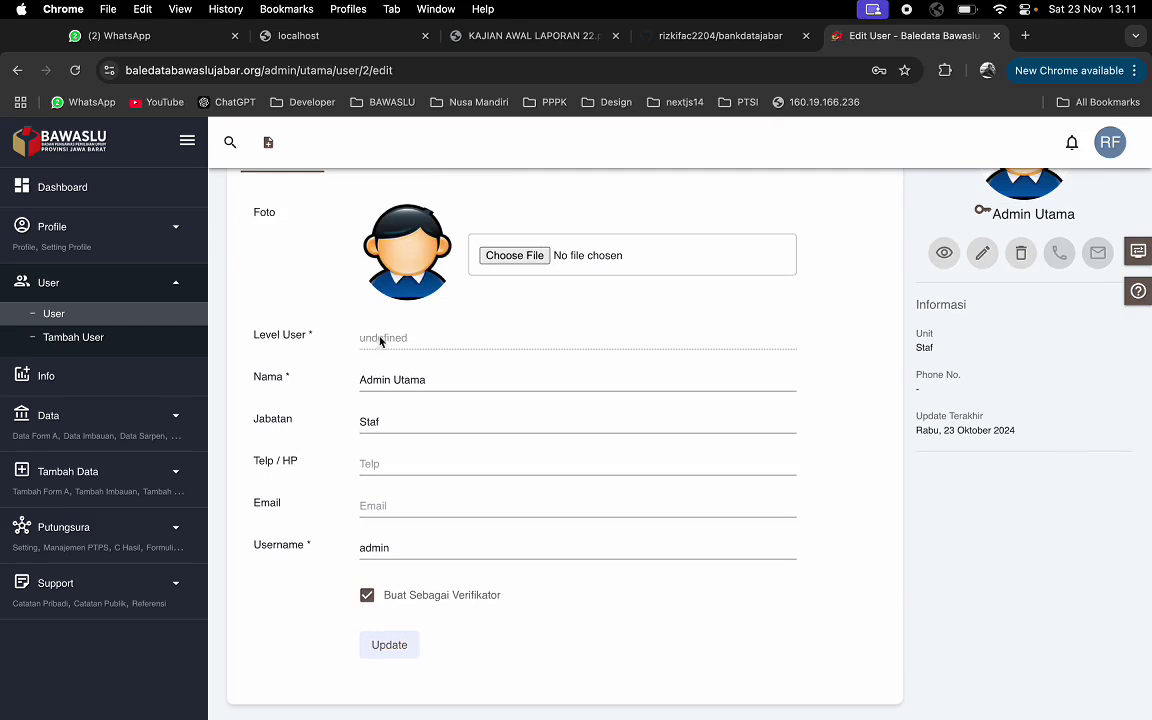
pyautogui.click(385, 458)
pyautogui.click(383, 505)
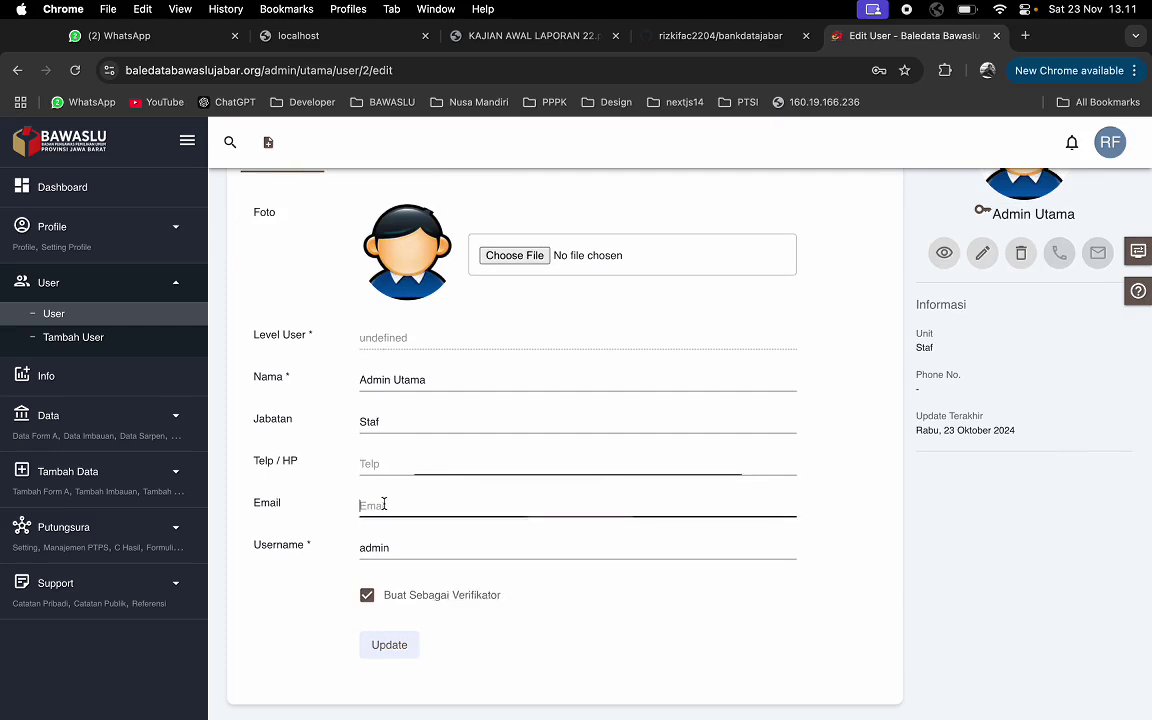
pyautogui.doubleClick(385, 546)
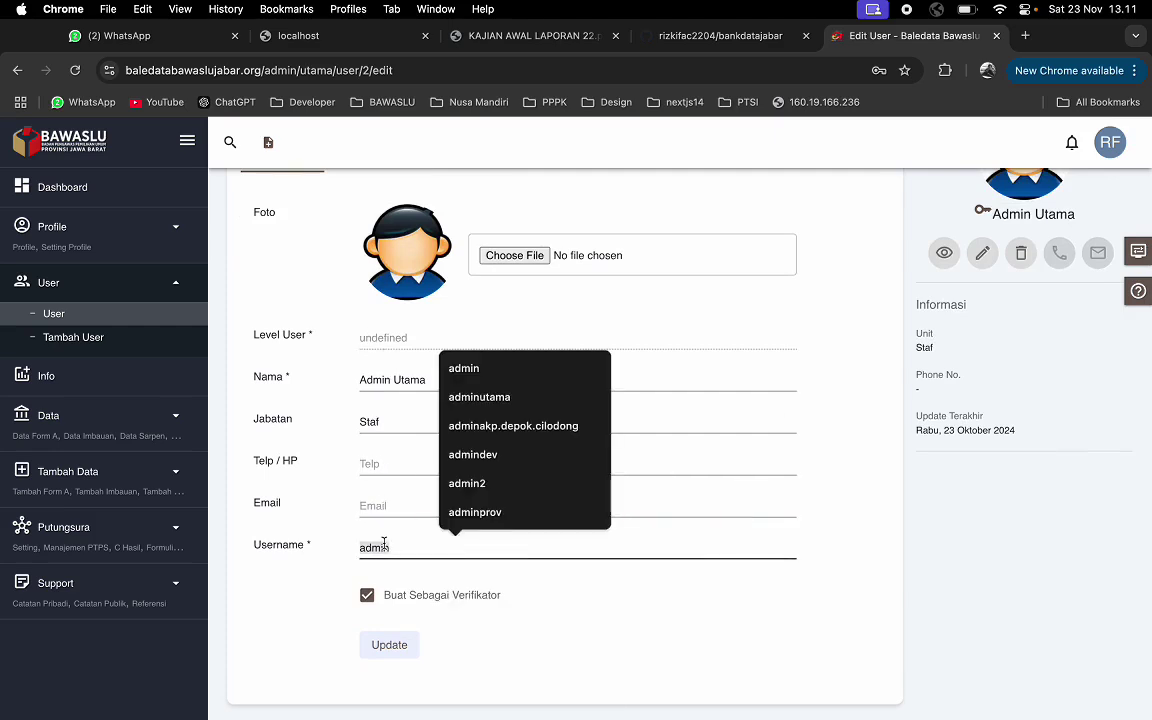
pyautogui.scroll(3, 297, 617)
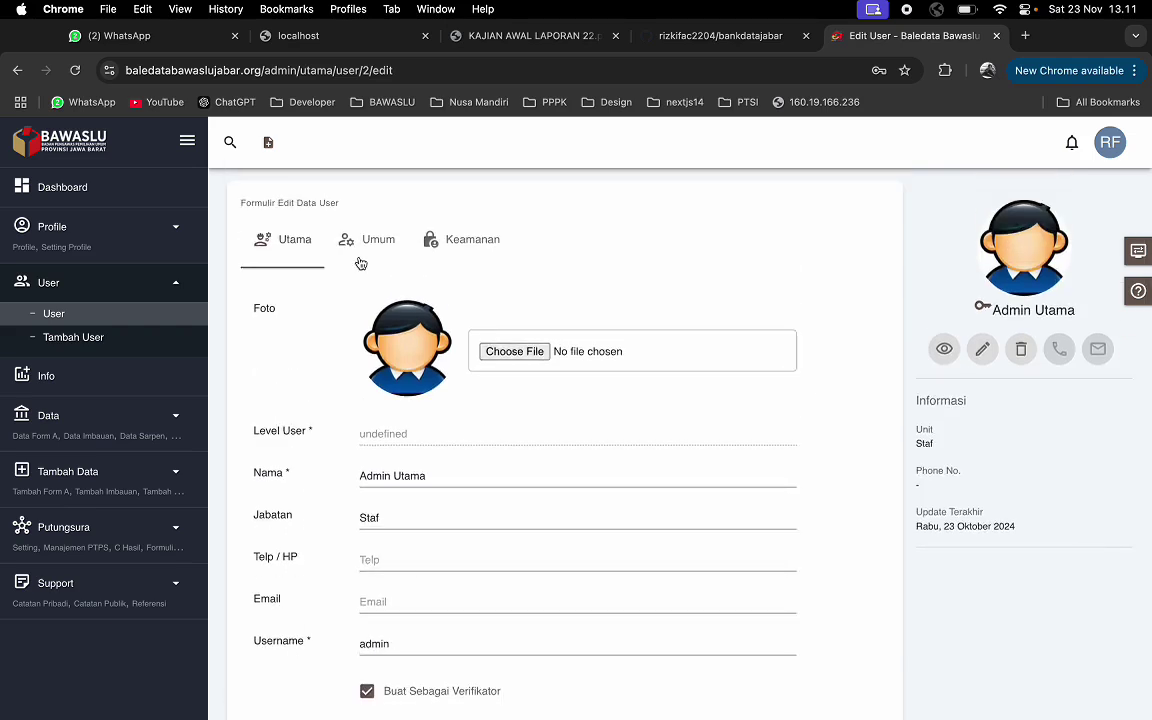
# - Review the Umum personal-data section, including the postal code field
pyautogui.click(369, 243)
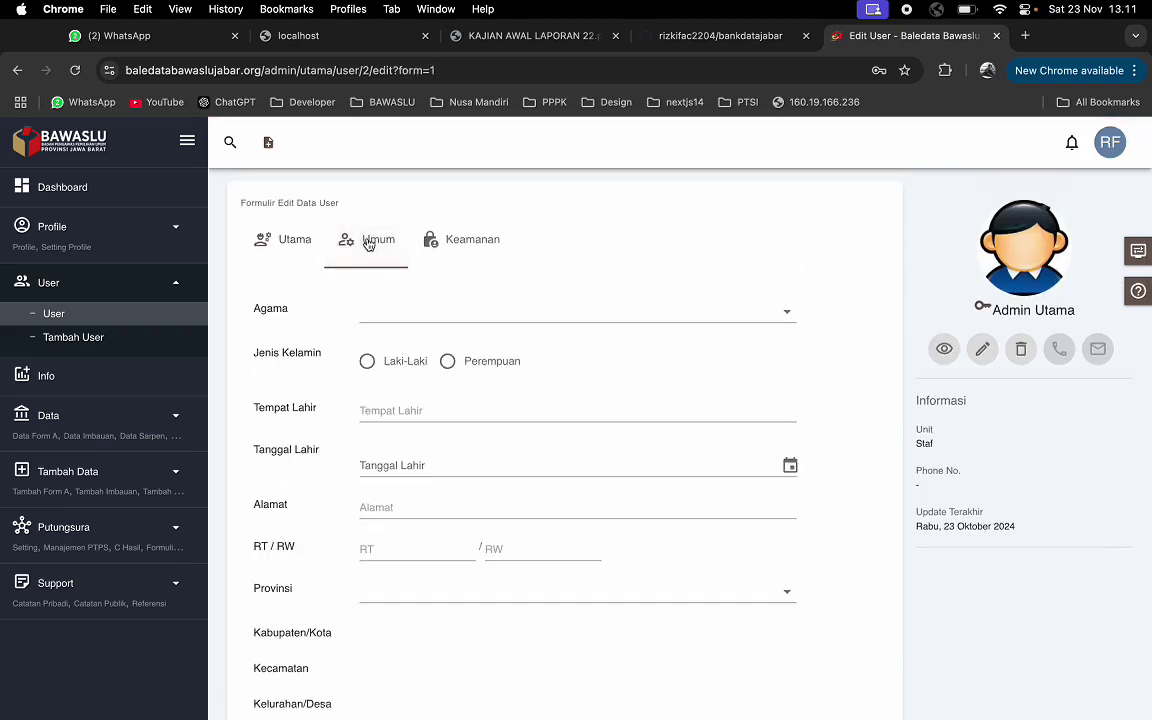
pyautogui.scroll(-3, 369, 243)
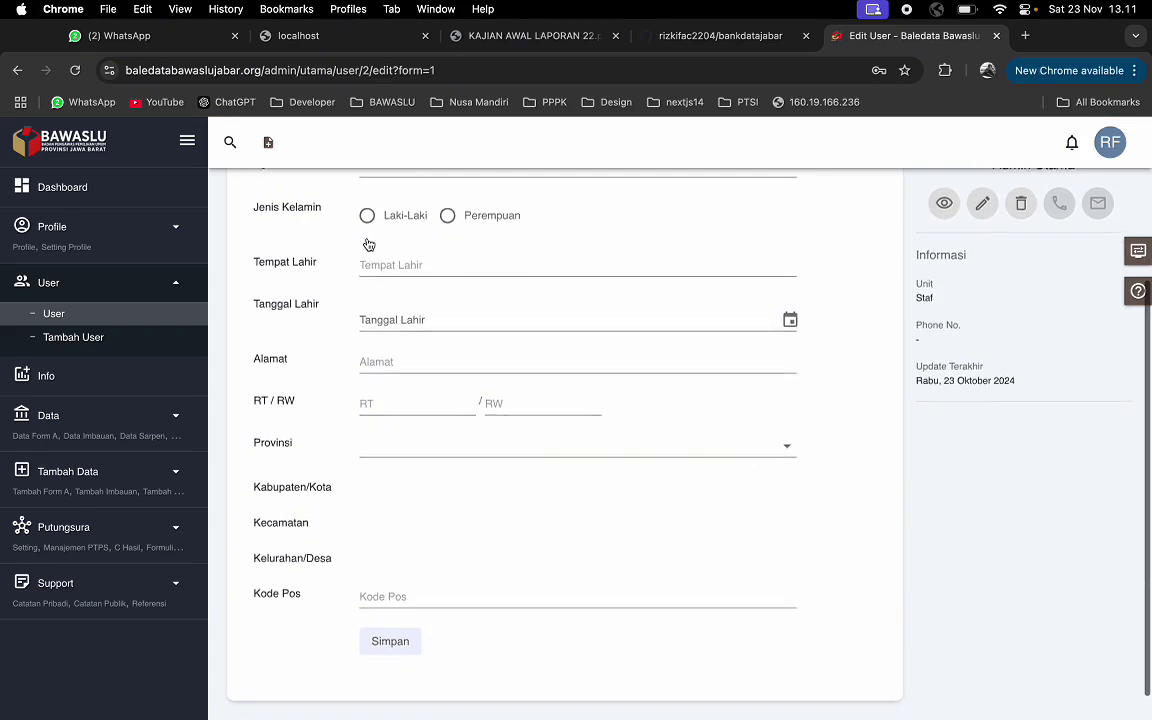
pyautogui.scroll(3, 369, 243)
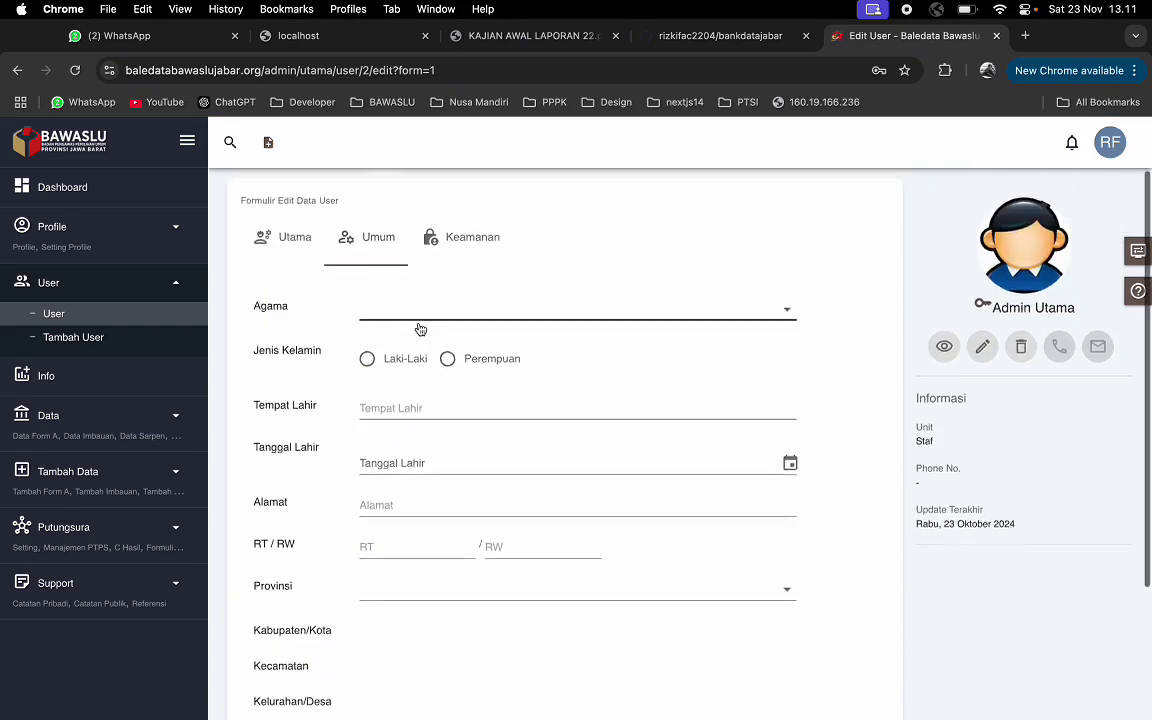
pyautogui.scroll(-3, 419, 329)
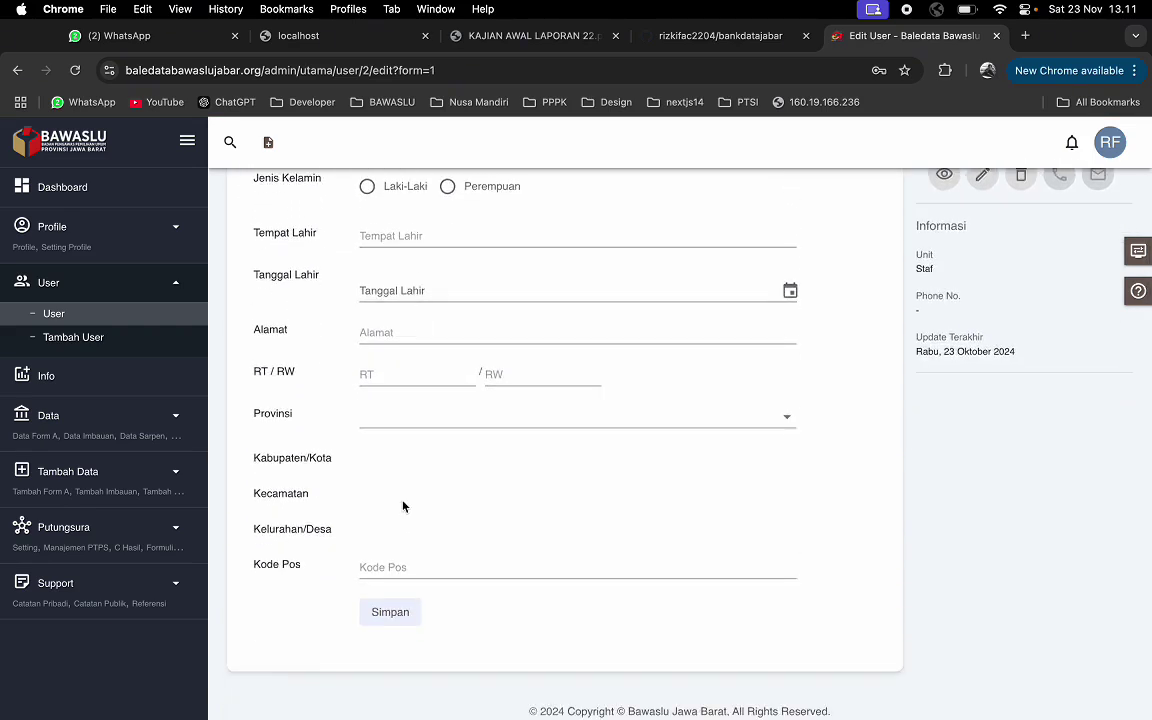
pyautogui.click(416, 566)
pyautogui.scroll(2, 416, 564)
pyautogui.scroll(3, 416, 564)
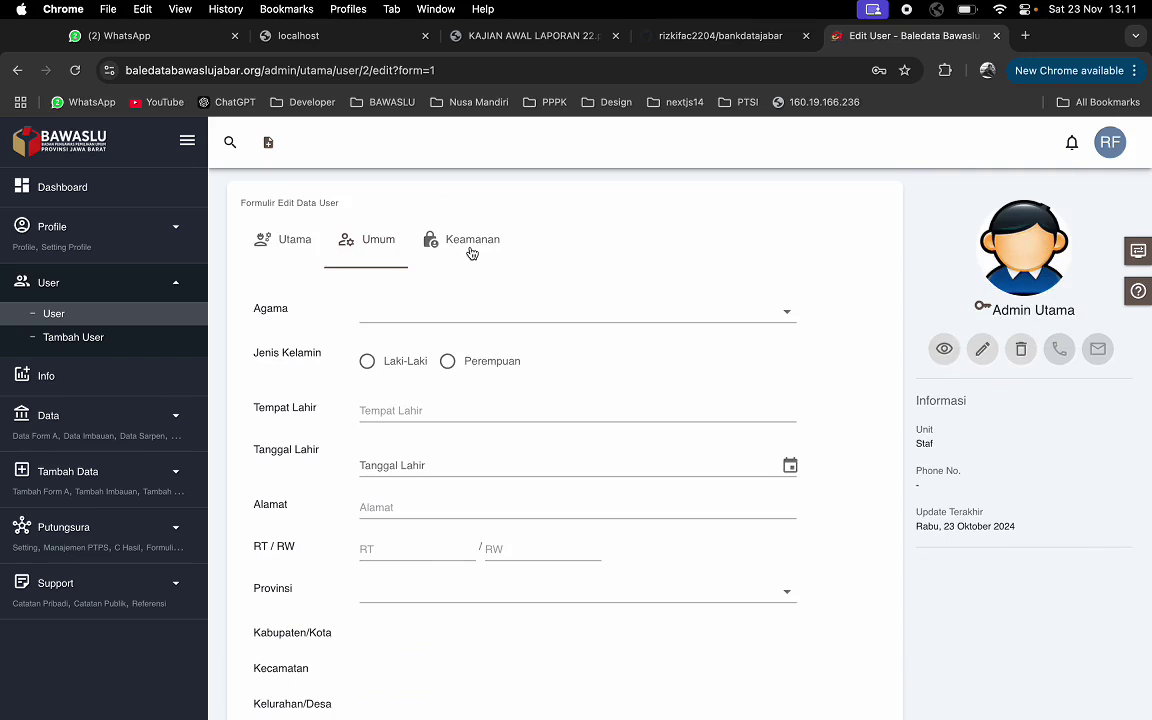
# - Check the empty Keamanan password fields, go back to Utama, and return to the User list
pyautogui.click(471, 253)
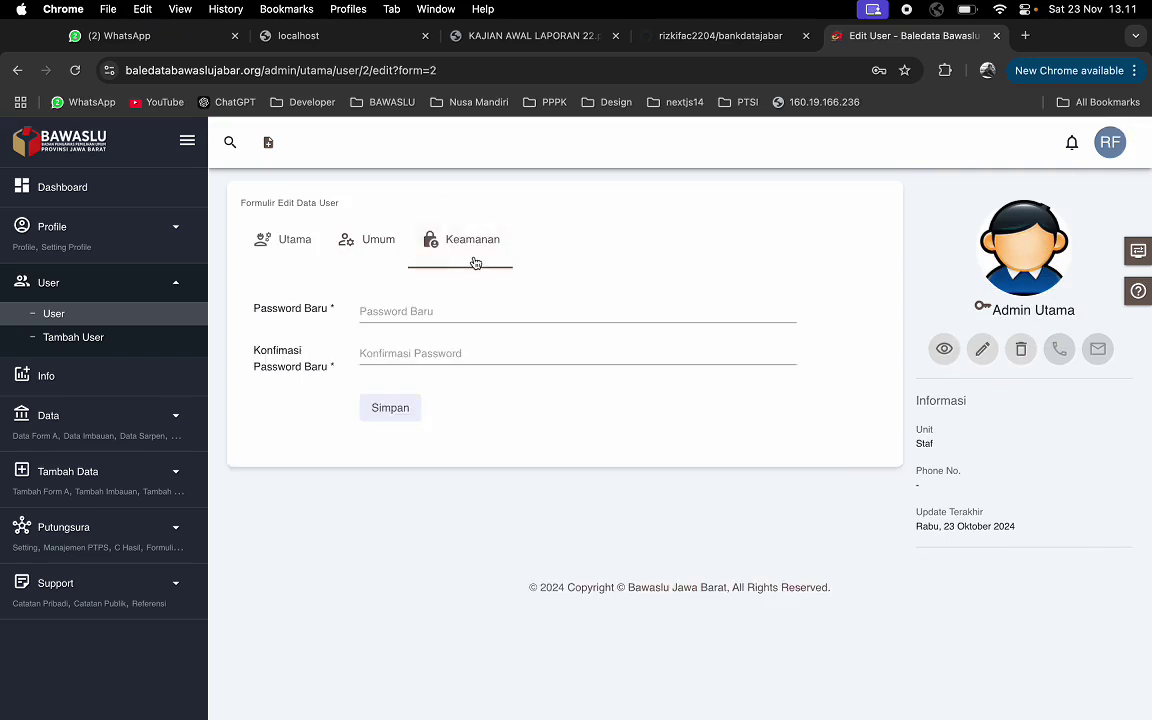
pyautogui.click(362, 310)
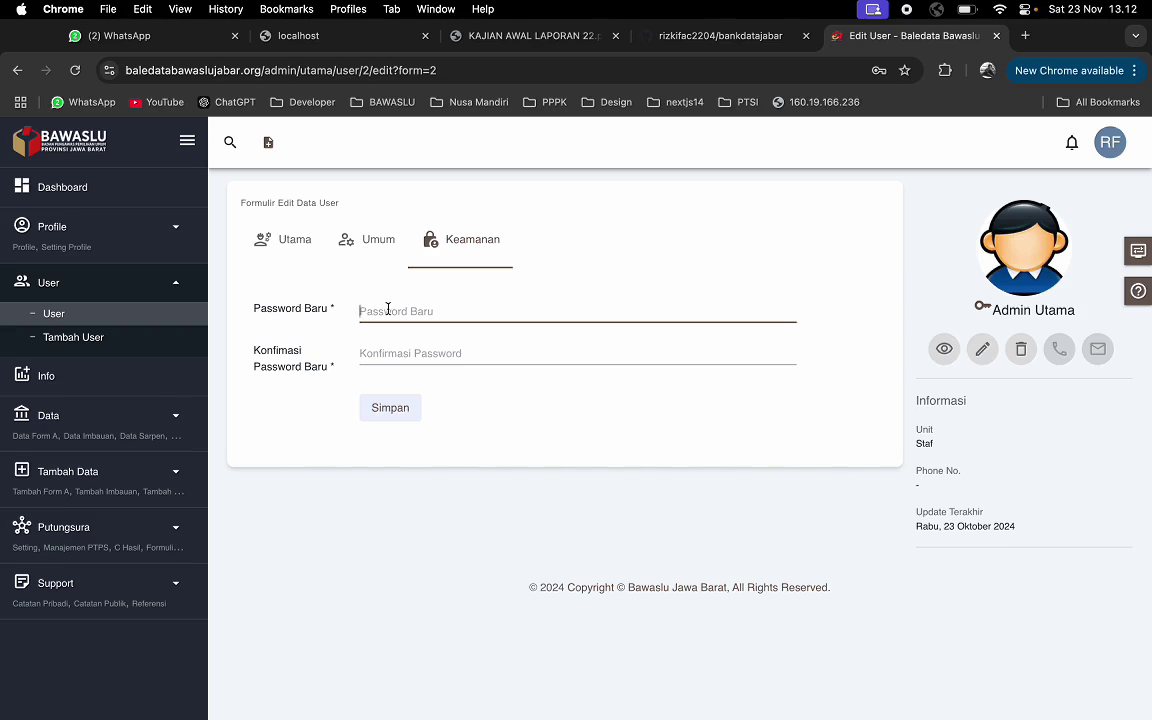
pyautogui.click(368, 355)
pyautogui.click(309, 421)
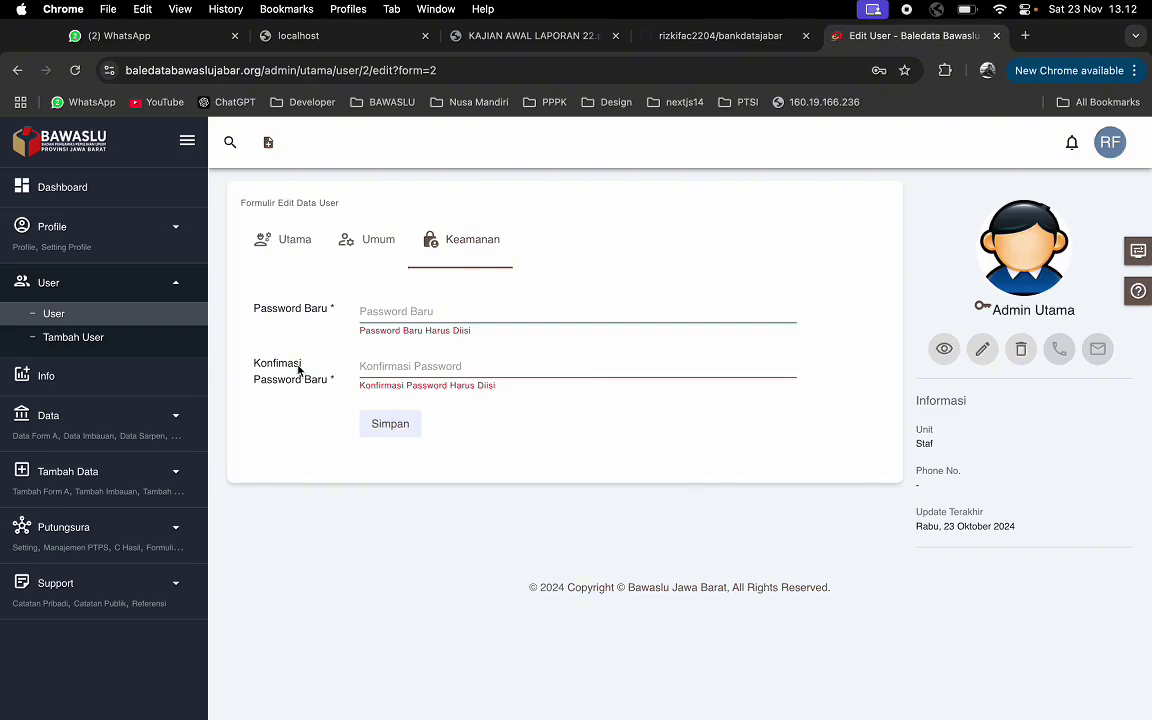
pyautogui.click(283, 243)
pyautogui.click(62, 319)
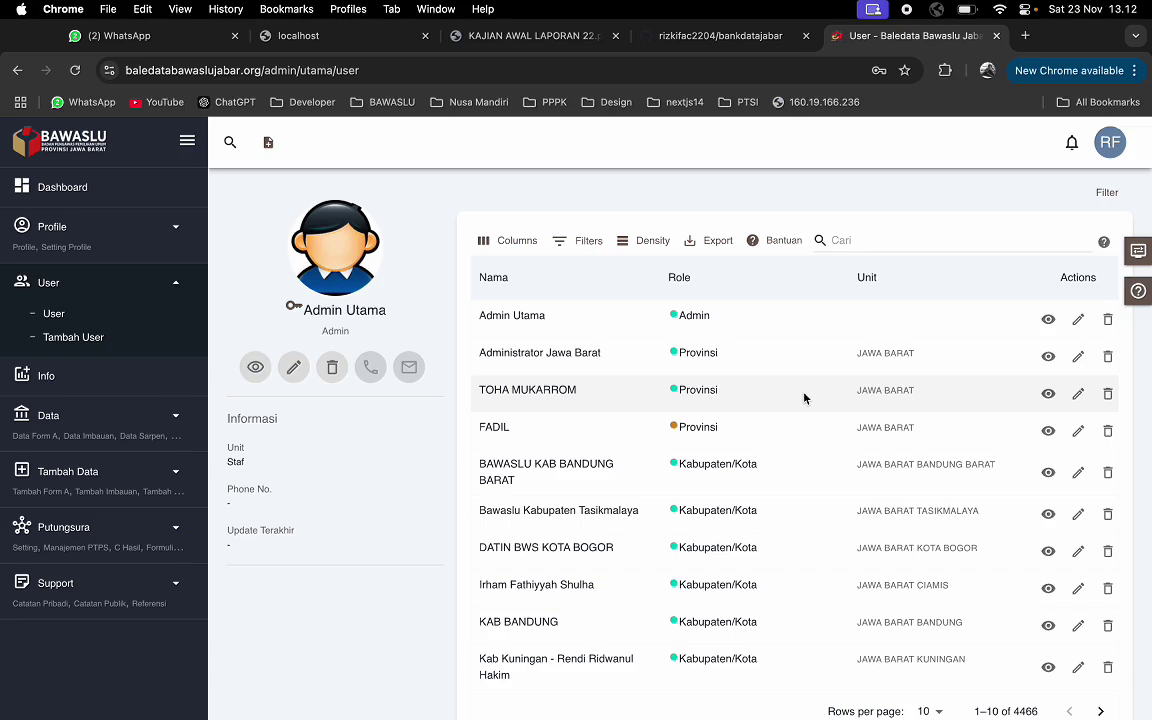
pyautogui.scroll(-1, 804, 398)
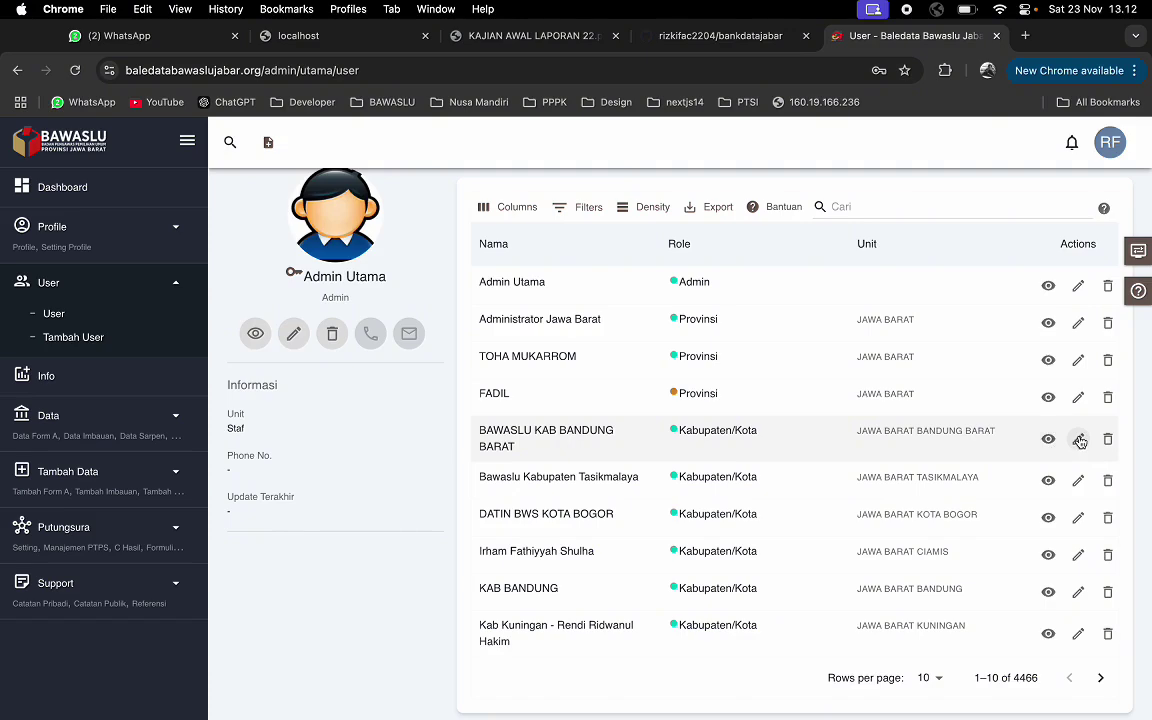
pyautogui.click(1079, 440)
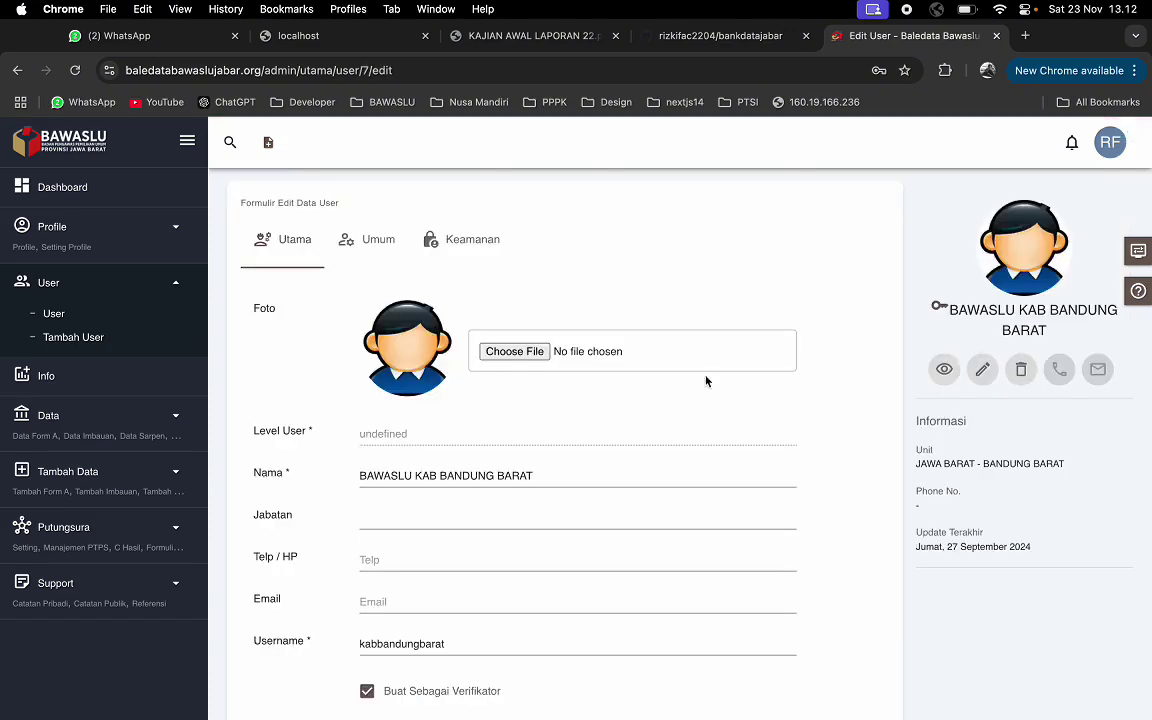
pyautogui.click(15, 70)
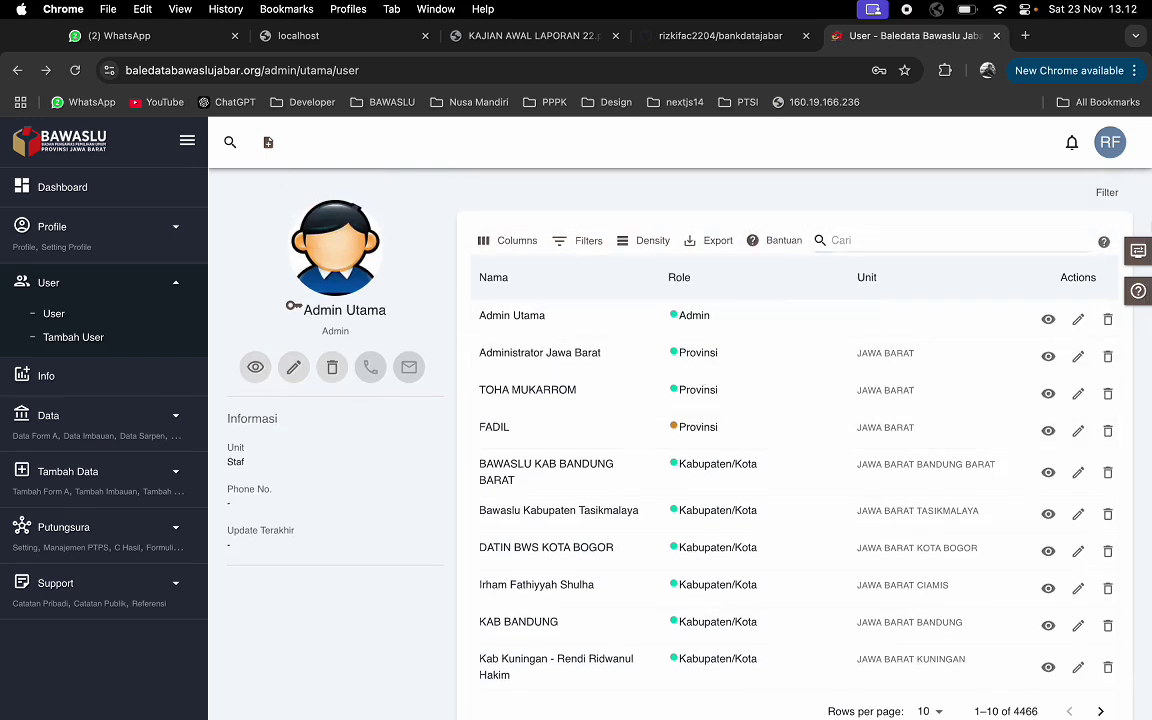
# - Filter users by JAWA BARAT, BANDUNG, ARJASARI and ANCOLMEKAR
pyautogui.click(1107, 192)
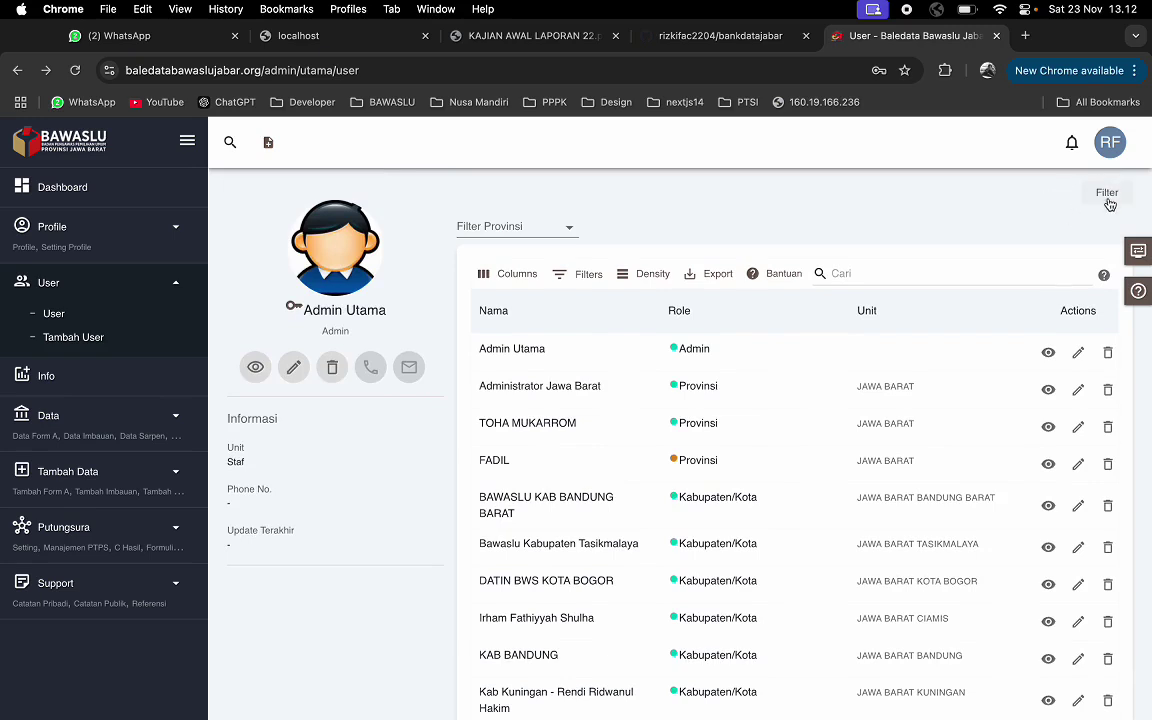
pyautogui.click(528, 229)
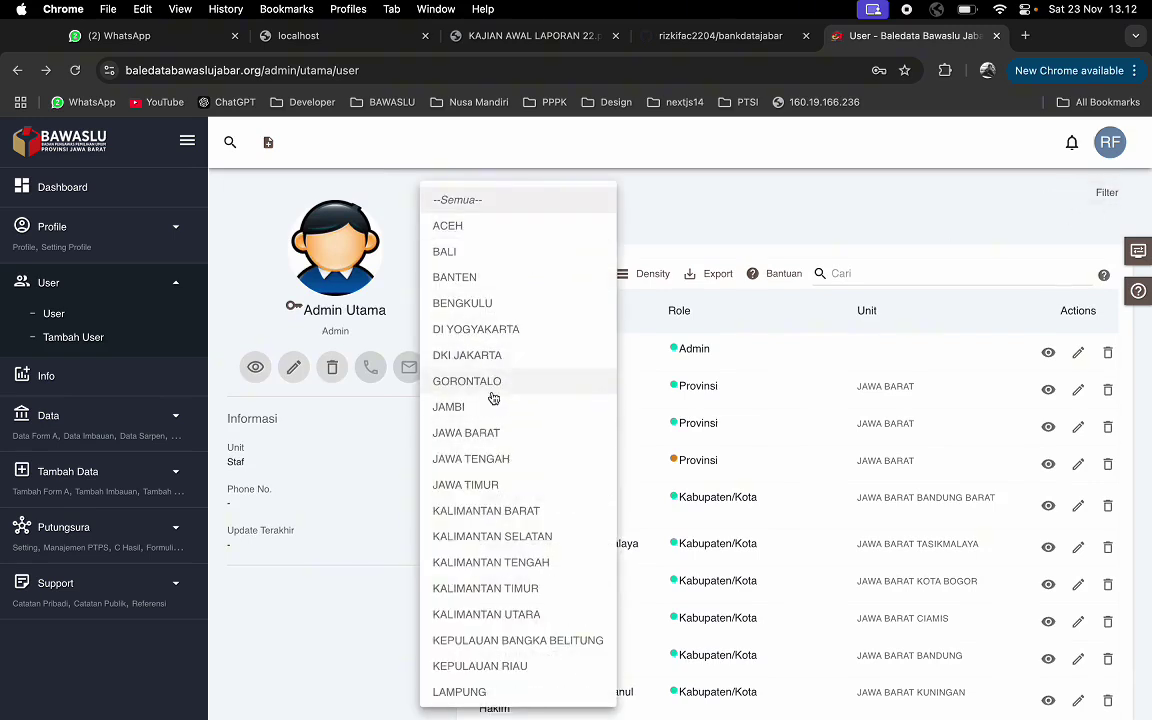
pyautogui.click(484, 443)
pyautogui.click(661, 224)
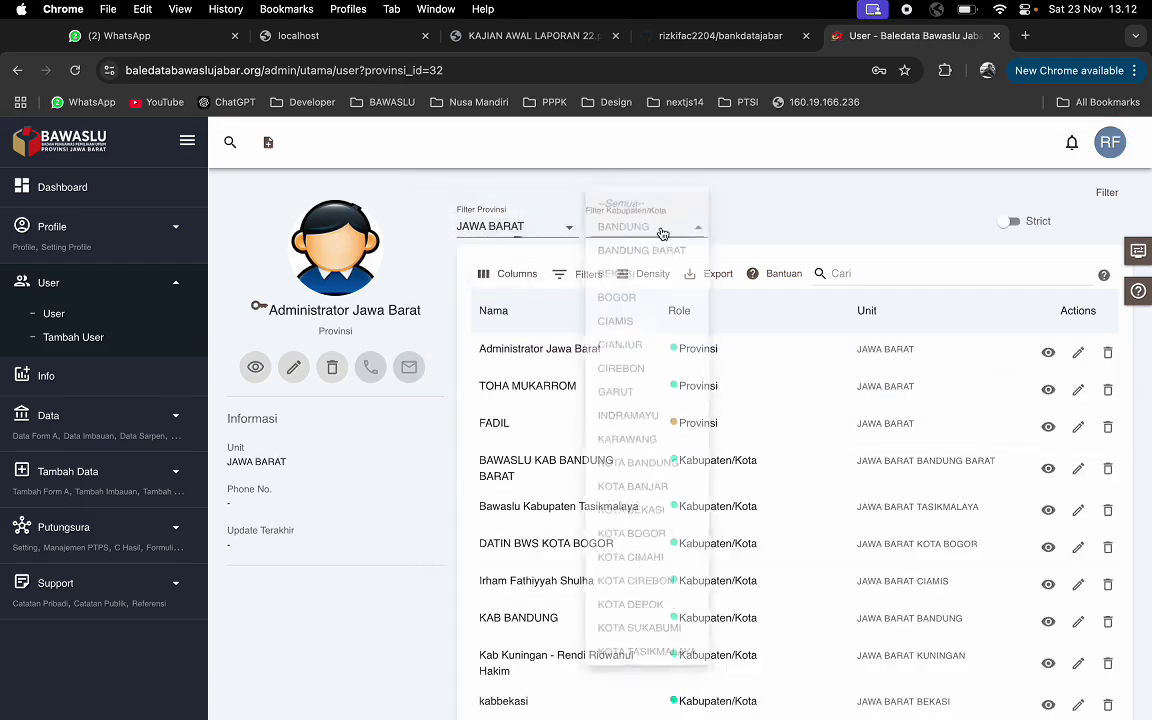
pyautogui.click(640, 228)
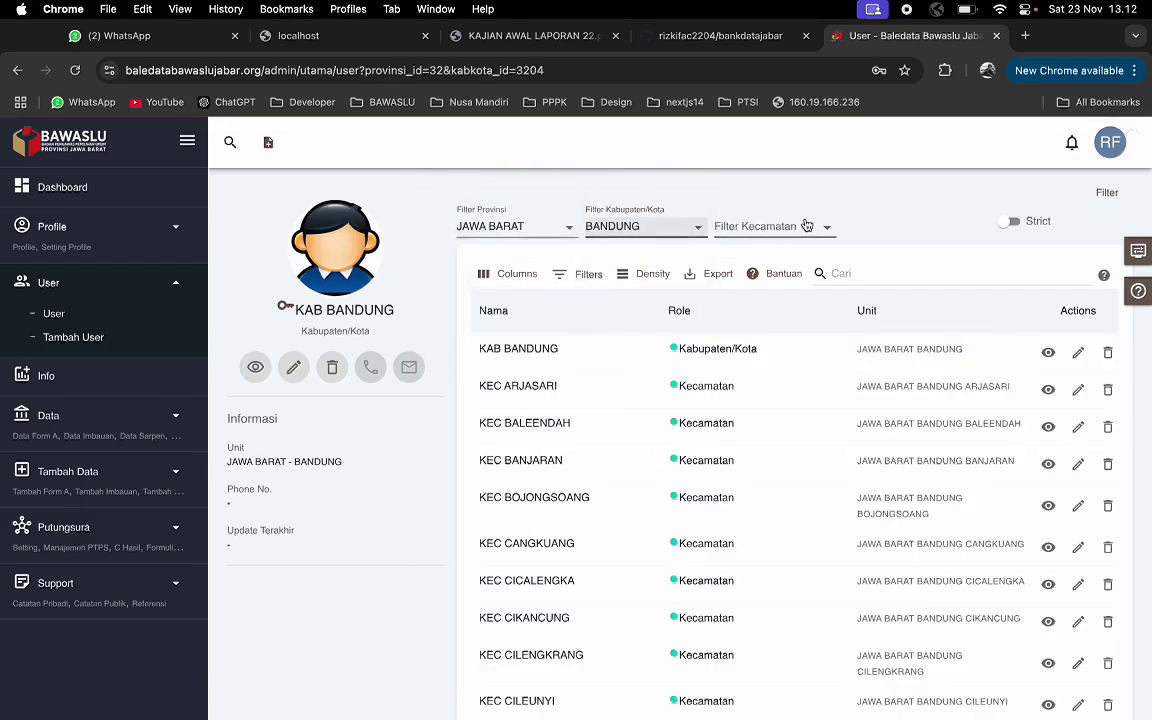
pyautogui.click(805, 228)
pyautogui.click(790, 228)
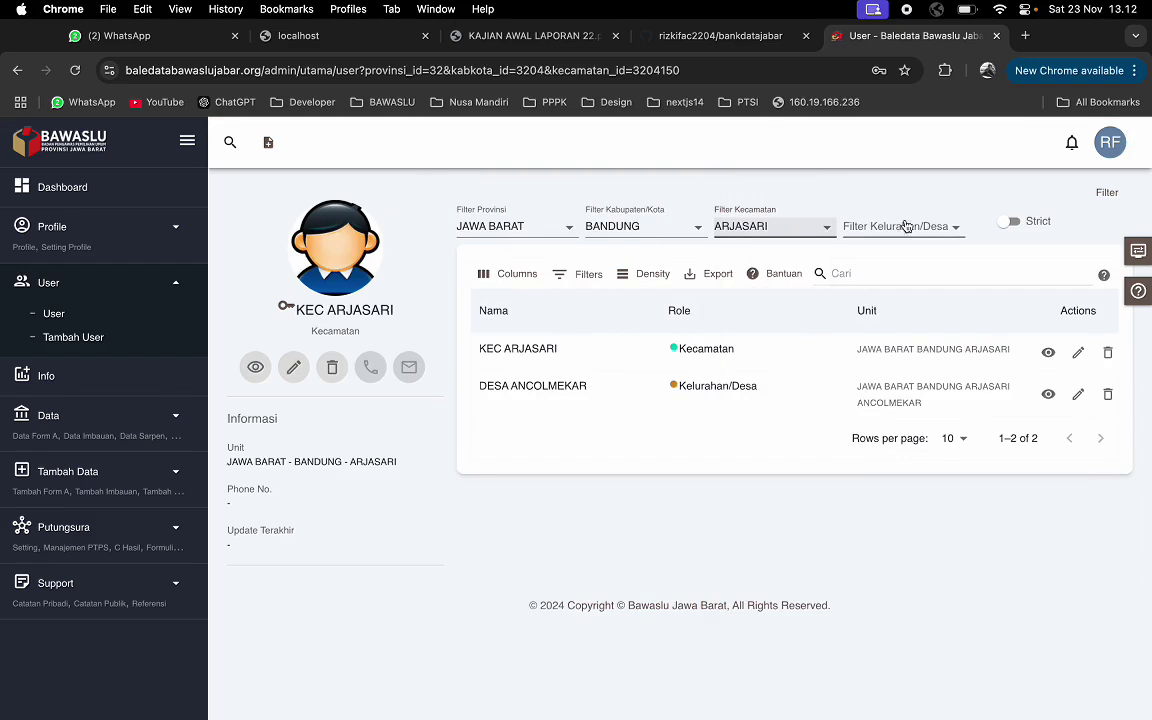
pyautogui.click(905, 228)
pyautogui.click(900, 283)
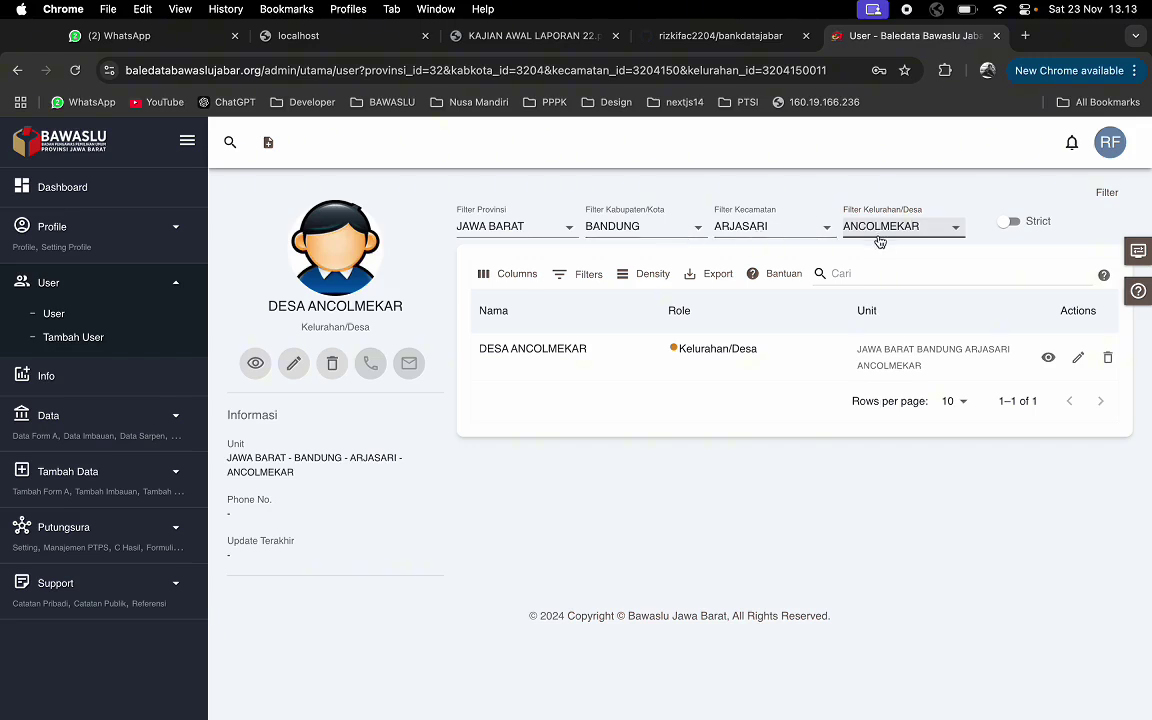
pyautogui.click(481, 349)
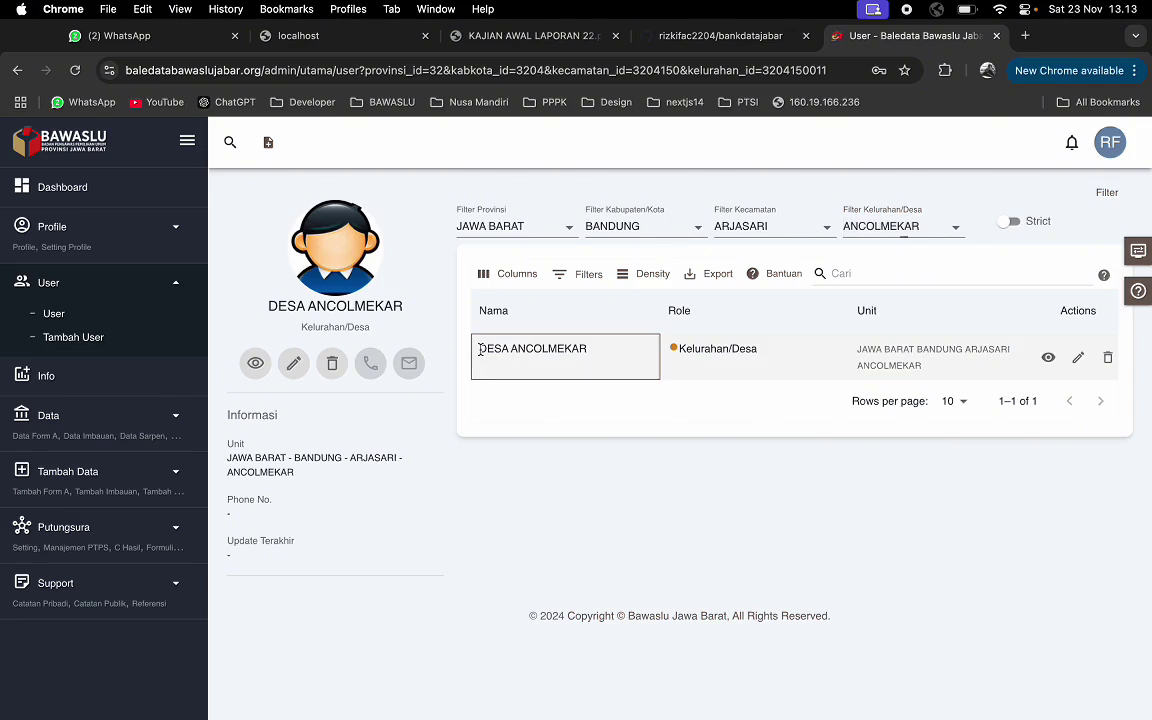
# - Open DESA ANCOLMEKAR's Edit User form, check its Keamanan password fields, return to Utama, collapse User
pyautogui.click(1078, 357)
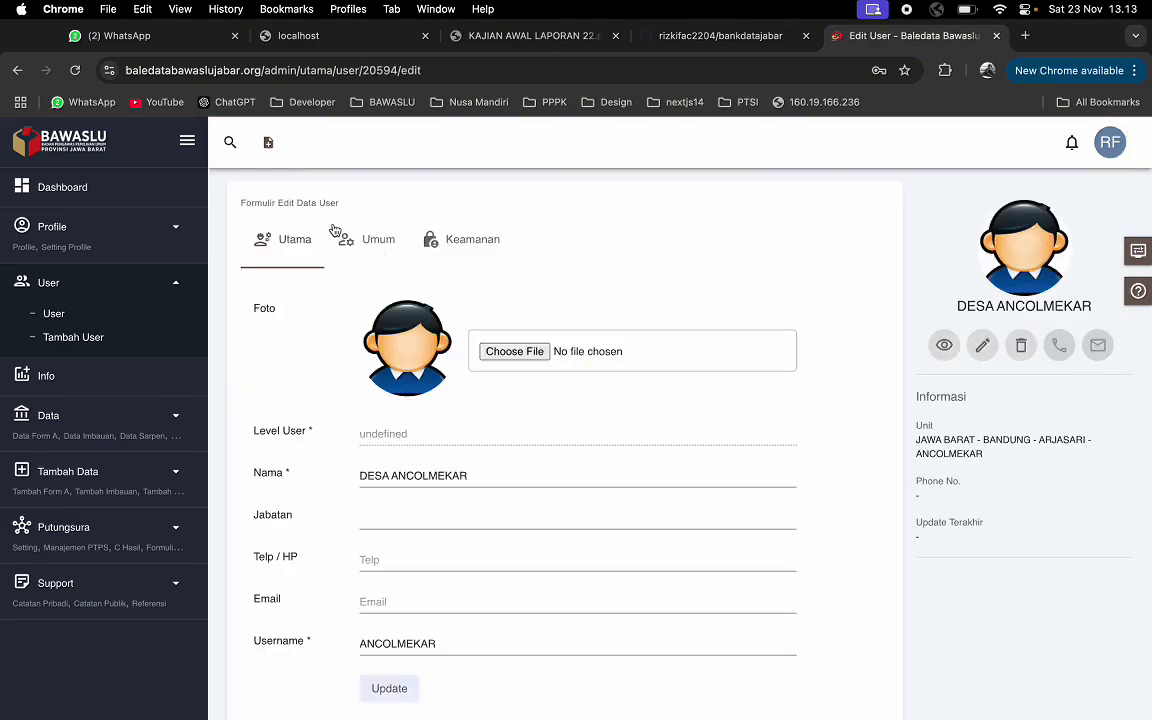
pyautogui.click(460, 235)
pyautogui.click(418, 311)
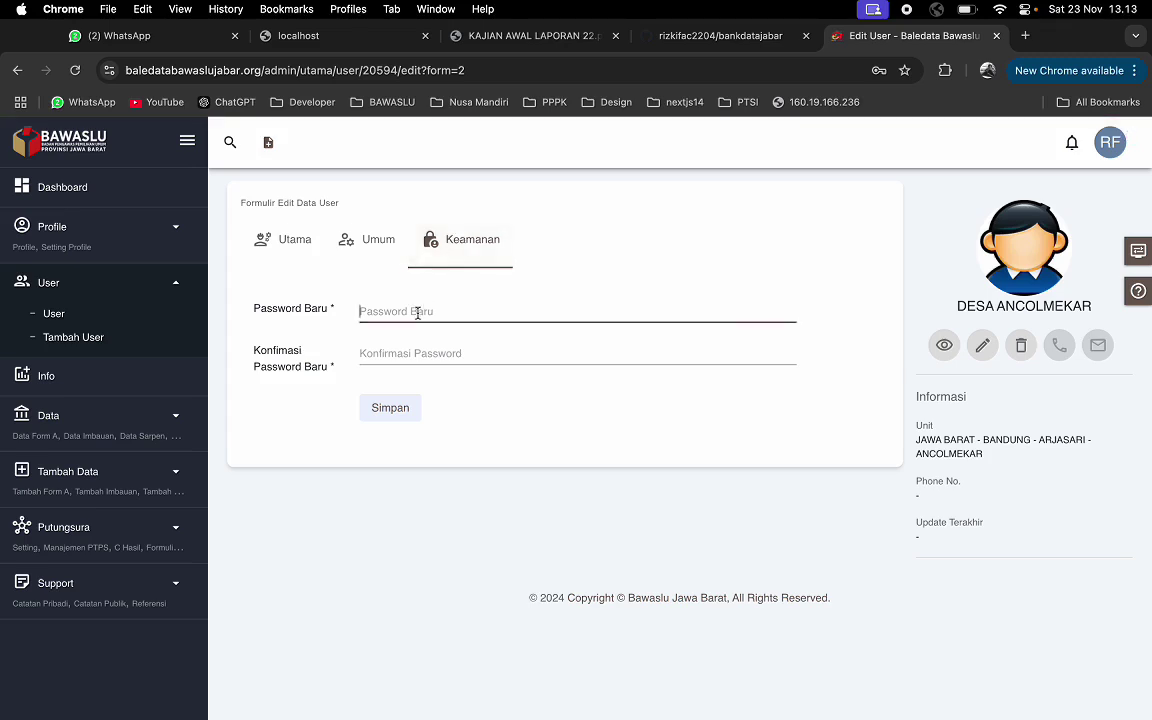
pyautogui.click(418, 364)
pyautogui.click(422, 537)
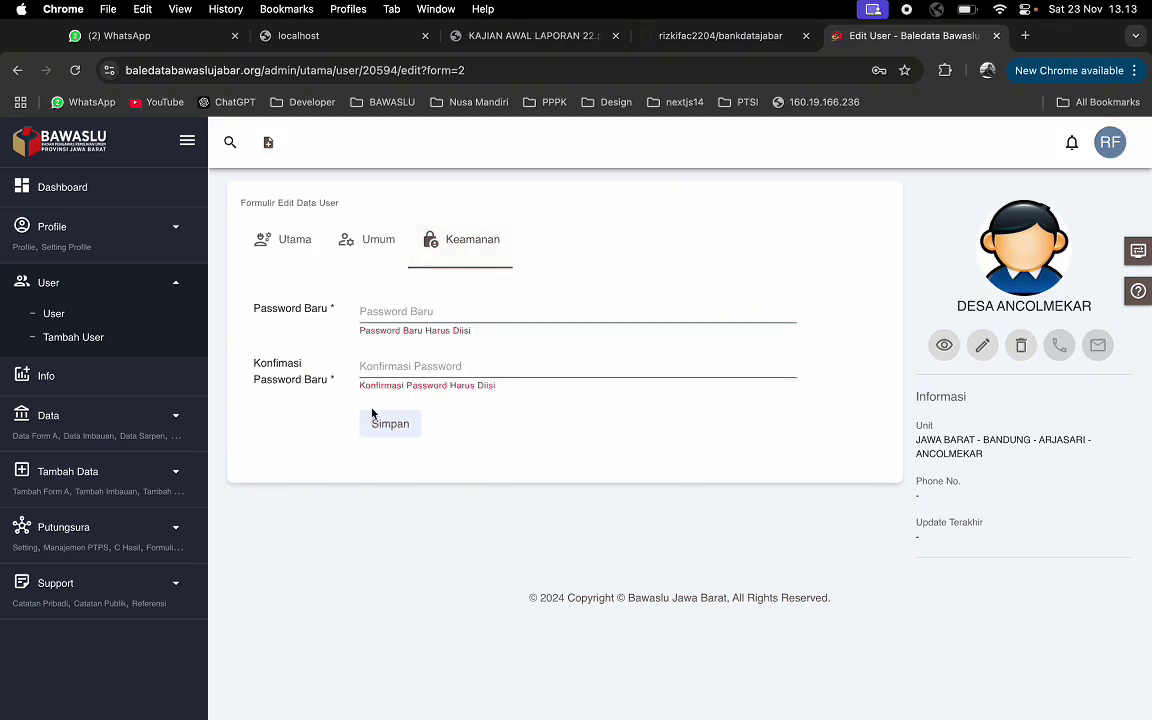
pyautogui.click(287, 239)
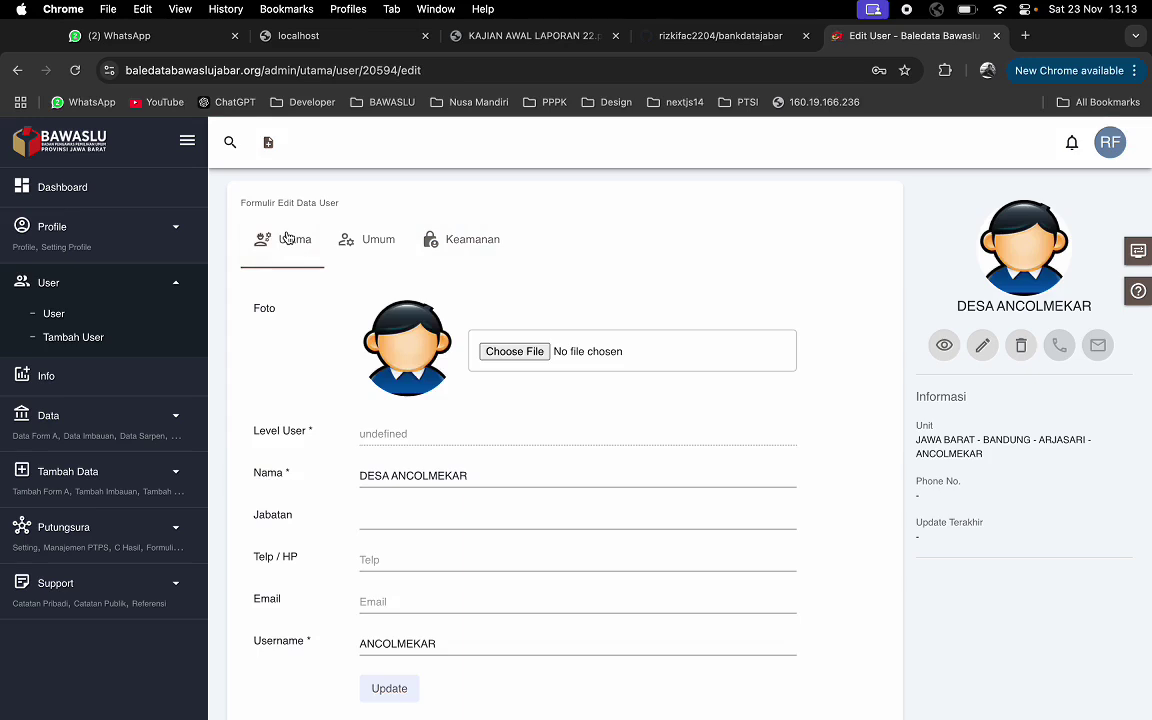
pyautogui.click(98, 286)
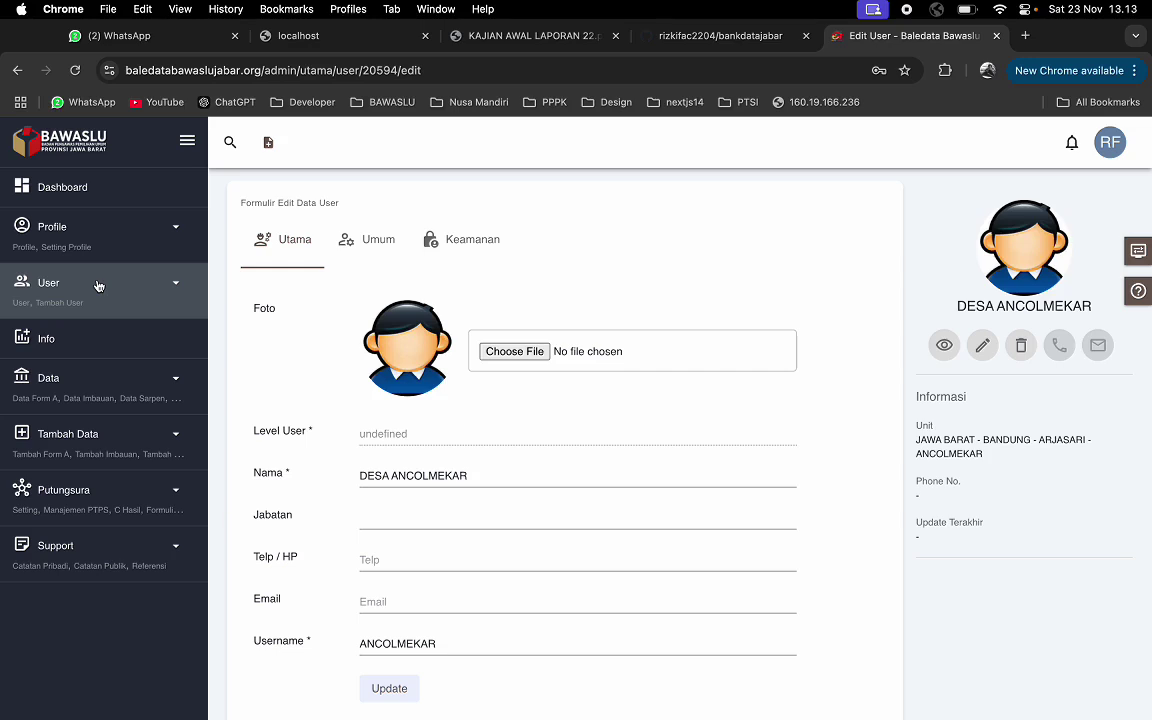
# - Expand and collapse the Data and Tambah Data sidebar groups, then open Tambah Form A
pyautogui.click(77, 378)
pyautogui.click(77, 379)
pyautogui.click(78, 440)
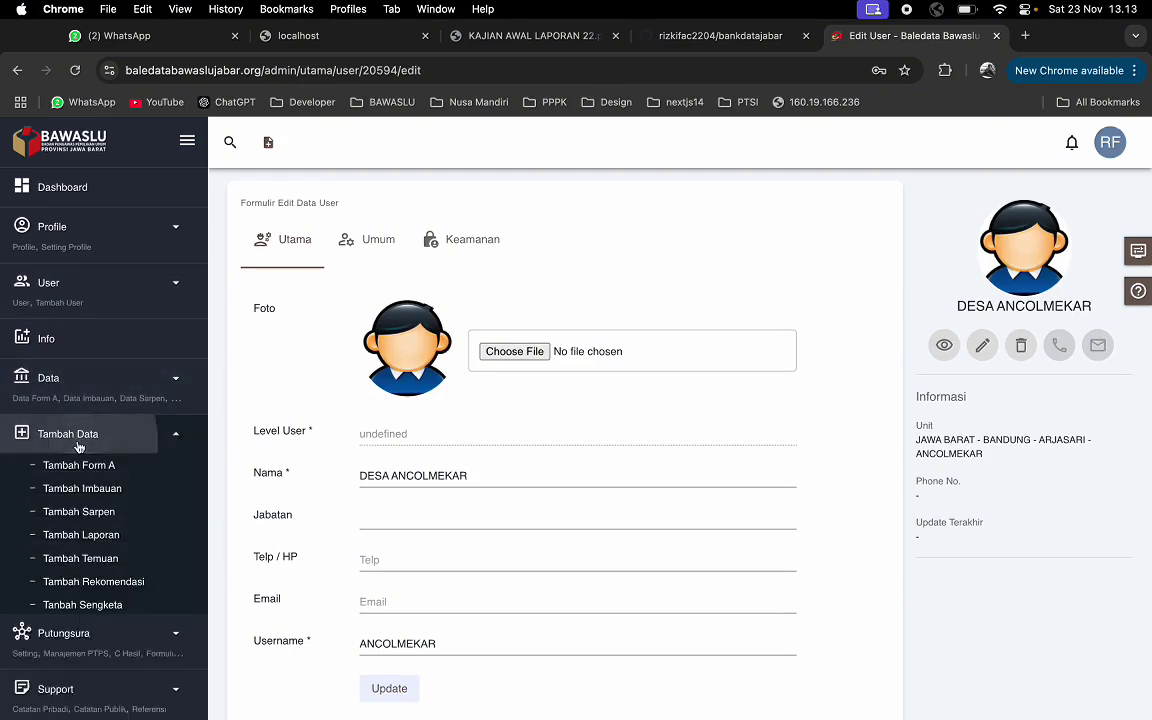
pyautogui.click(78, 440)
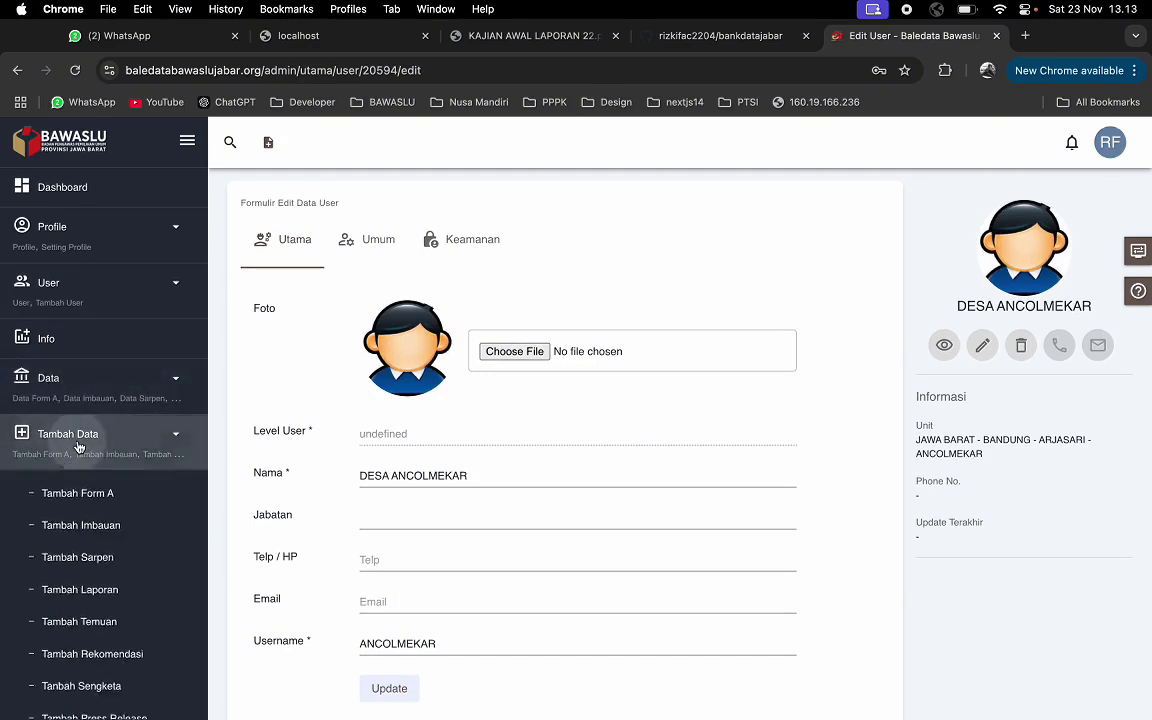
pyautogui.click(96, 376)
pyautogui.click(96, 376)
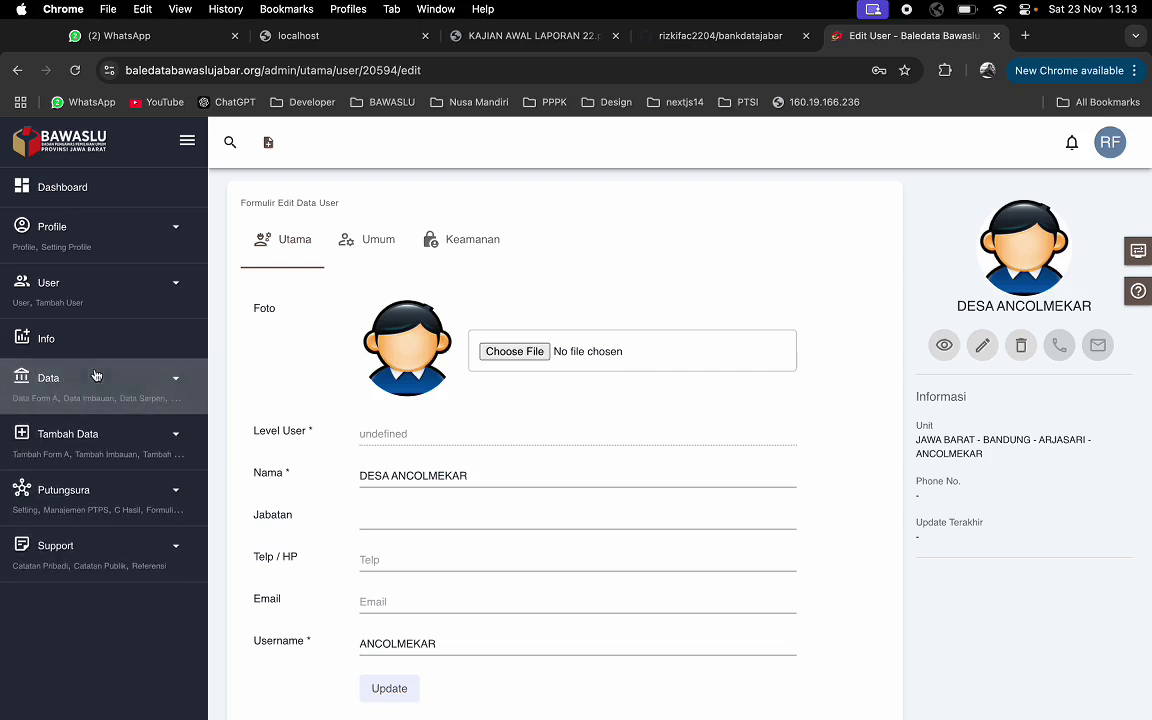
pyautogui.click(89, 430)
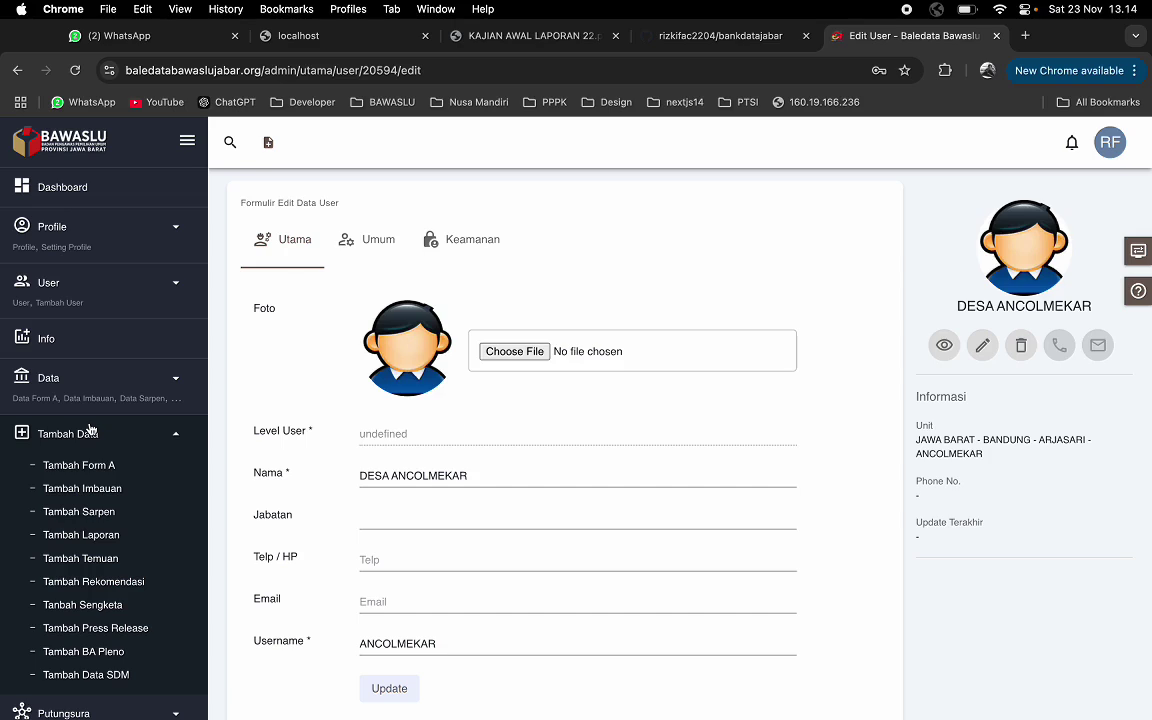
pyautogui.click(82, 468)
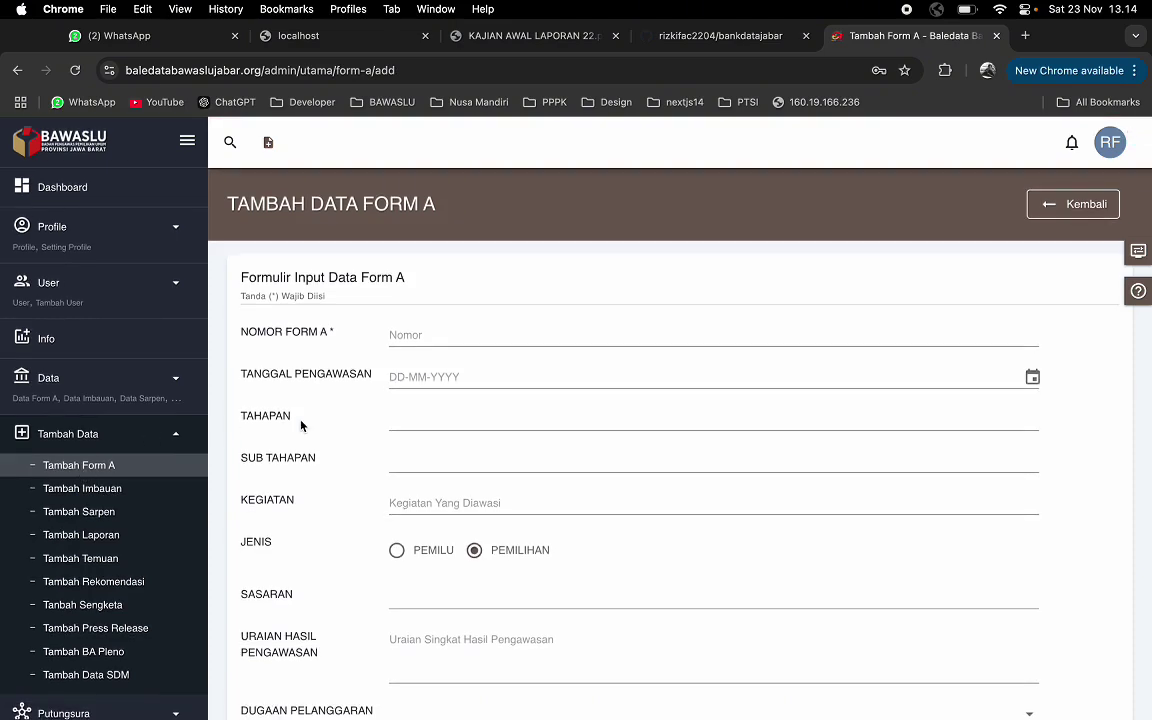
# - Scroll through the blank Form A form to review its fields down to File Foto/PDF
pyautogui.scroll(-1, 301, 426)
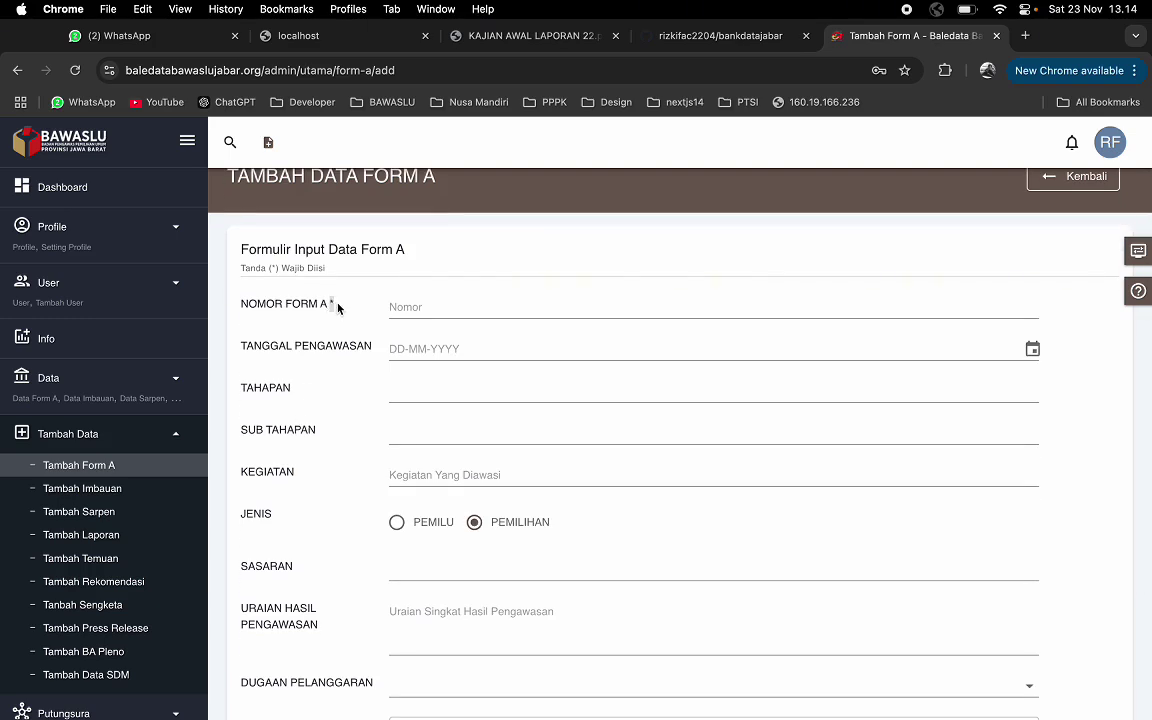
pyautogui.scroll(-1, 338, 306)
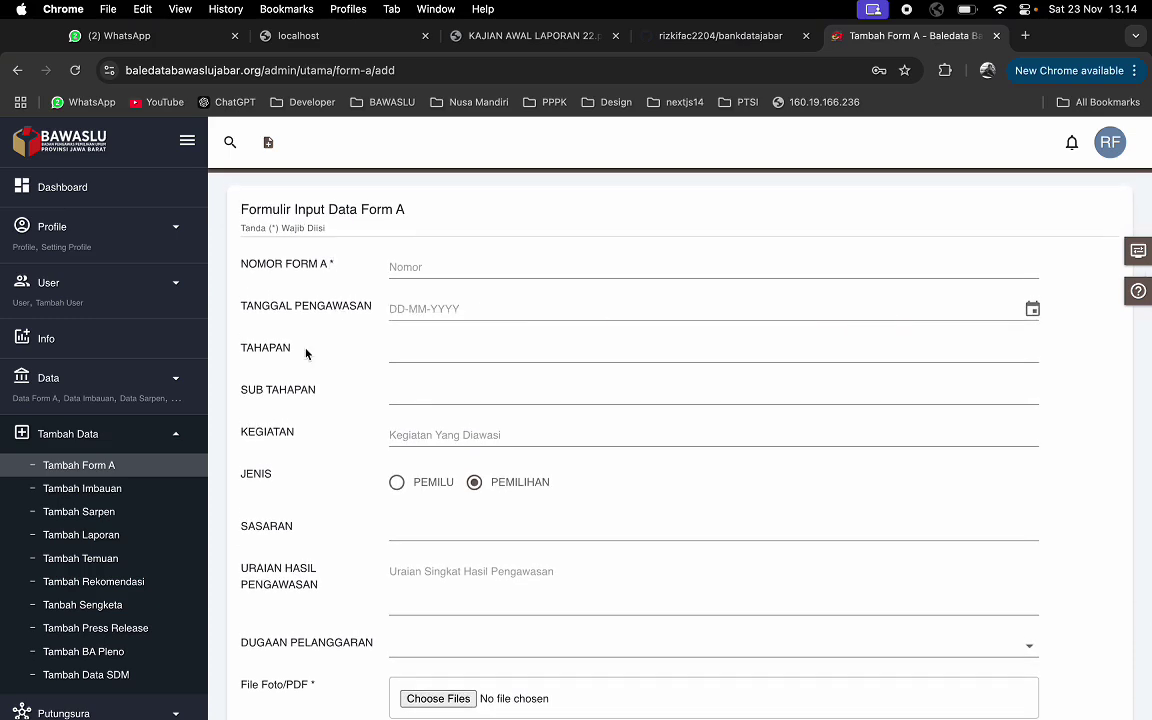
pyautogui.scroll(-3, 486, 375)
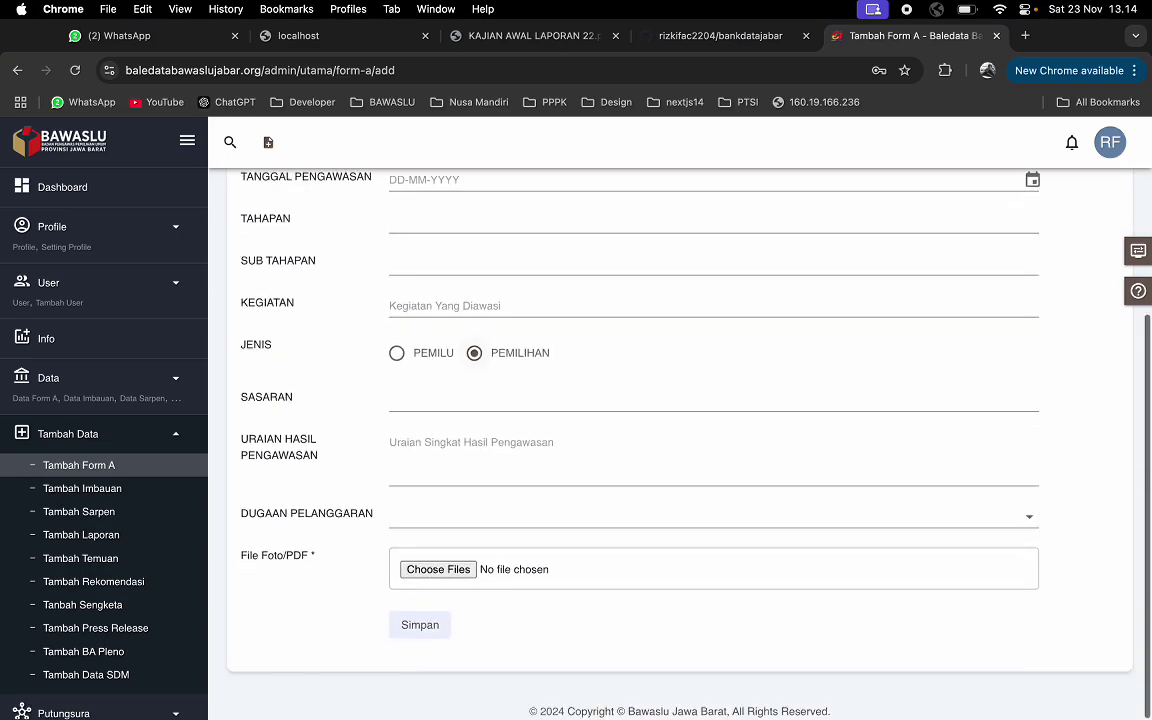
pyautogui.scroll(4, 486, 375)
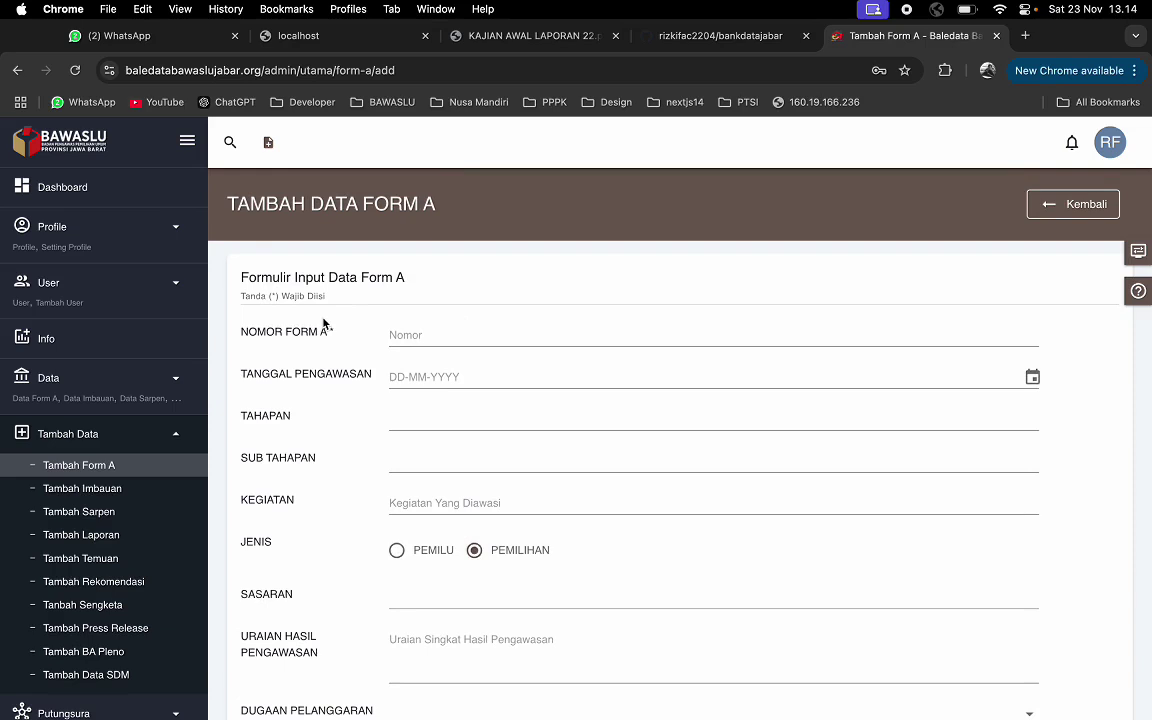
pyautogui.scroll(-3, 411, 404)
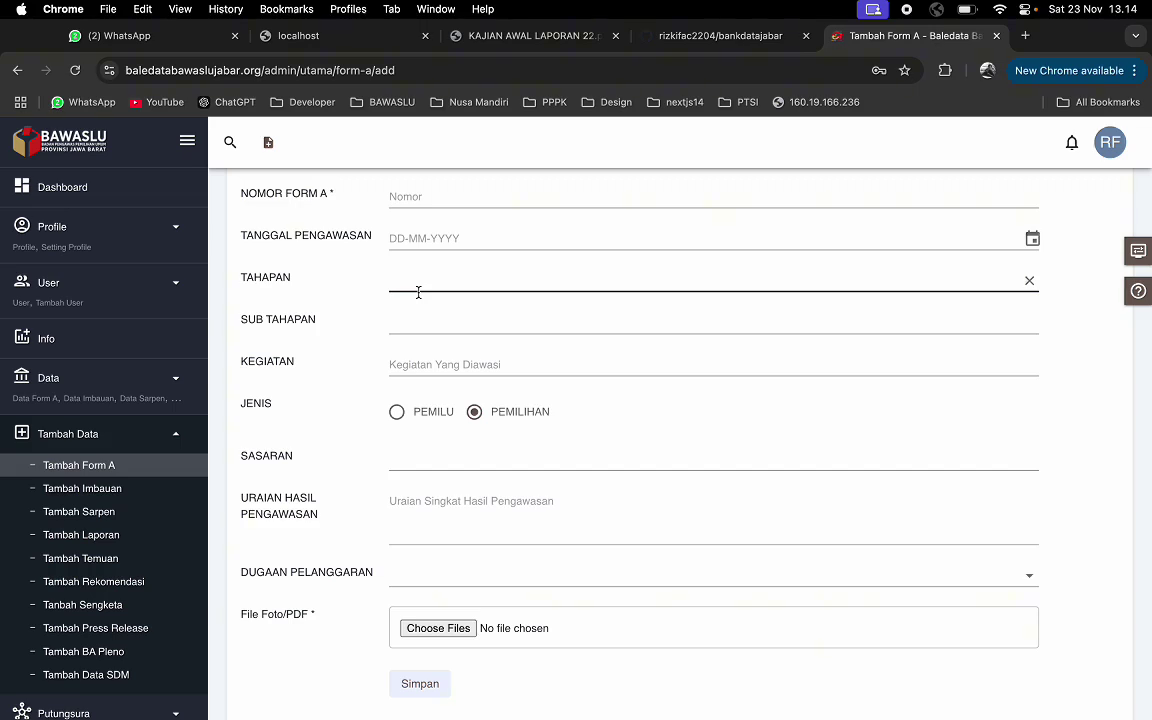
pyautogui.scroll(1, 418, 295)
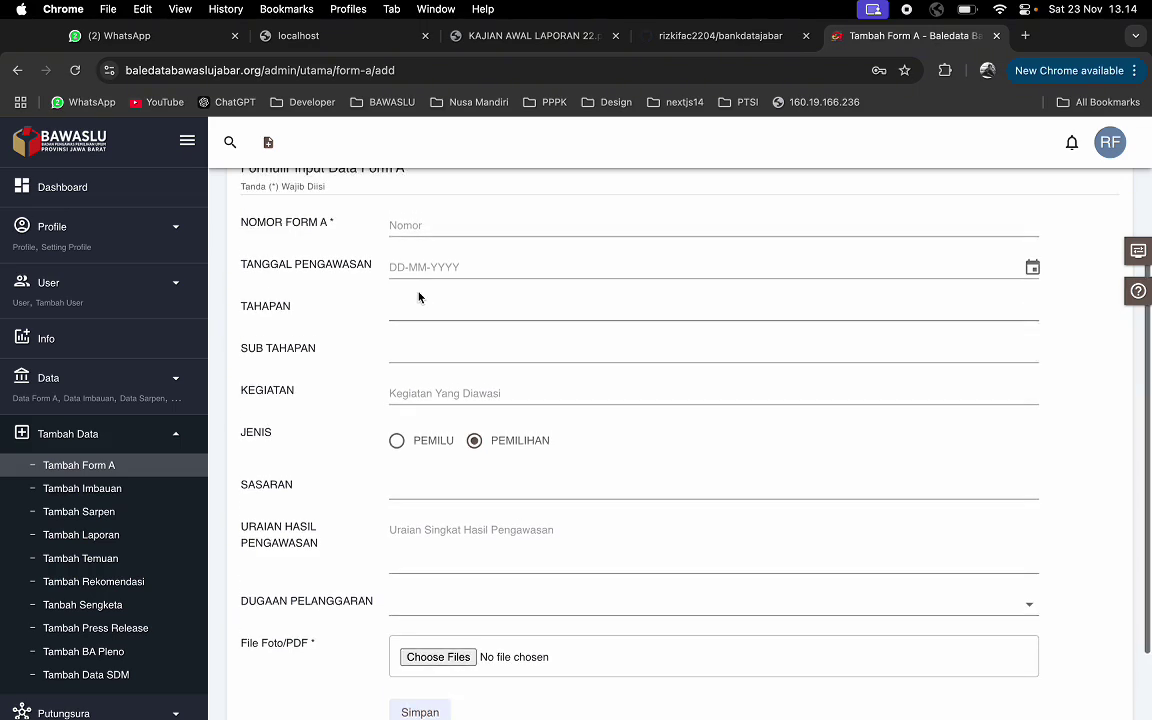
pyautogui.click(410, 222)
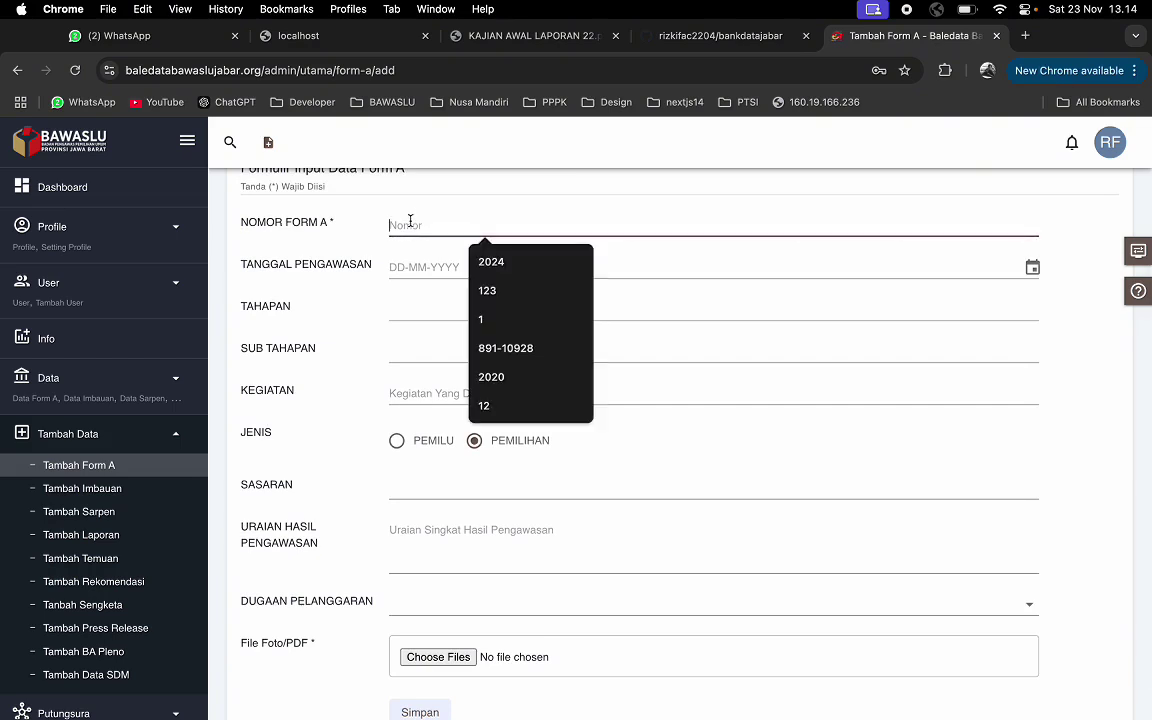
pyautogui.scroll(-3, 408, 222)
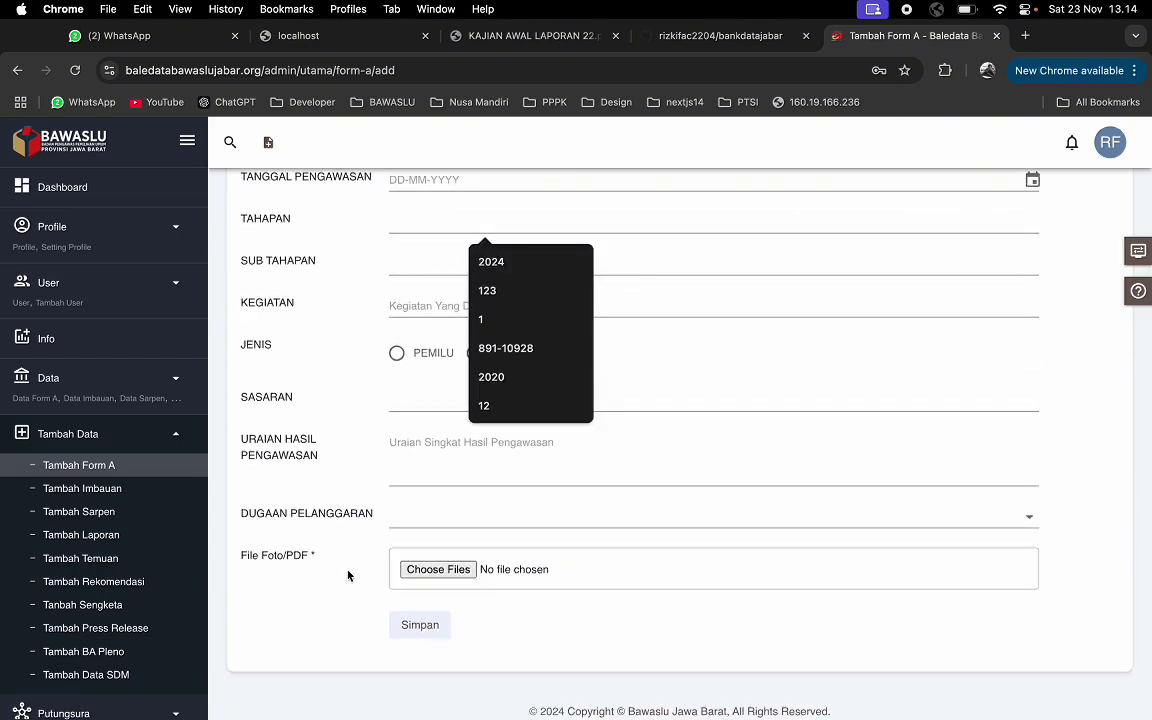
pyautogui.moveTo(238, 556); pyautogui.dragTo(301, 561)
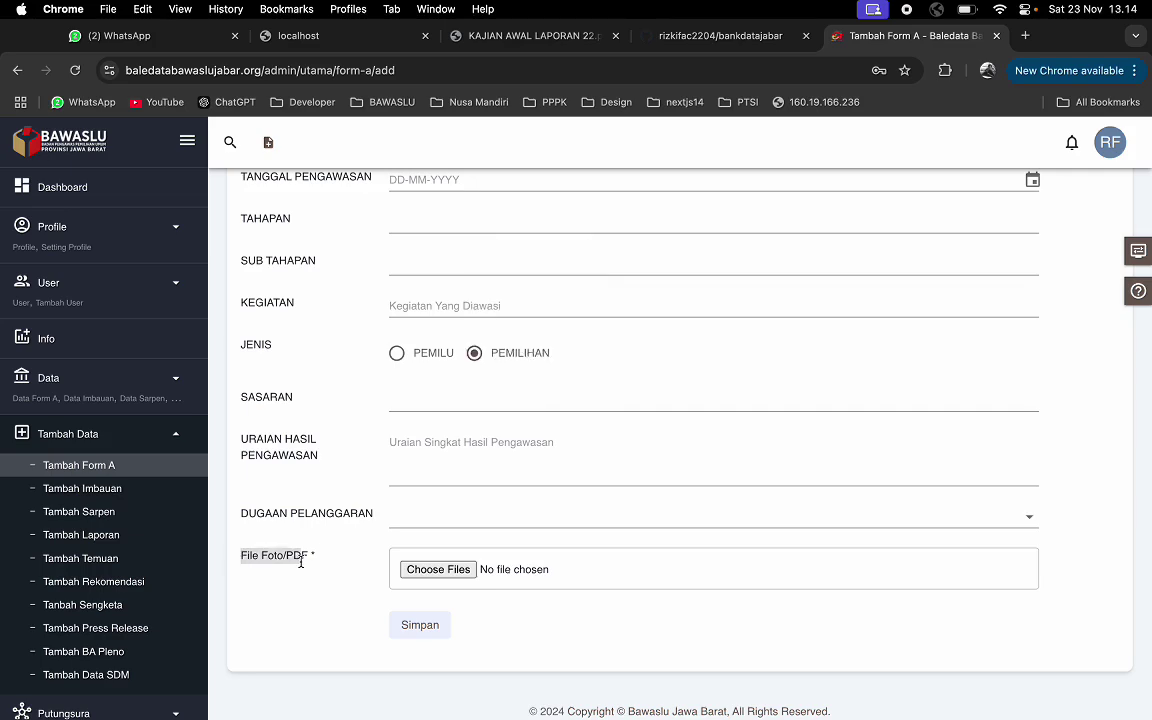
pyautogui.click(319, 565)
# - Fill Nomor Form A with the suggested number 891-10928
pyautogui.click(489, 470)
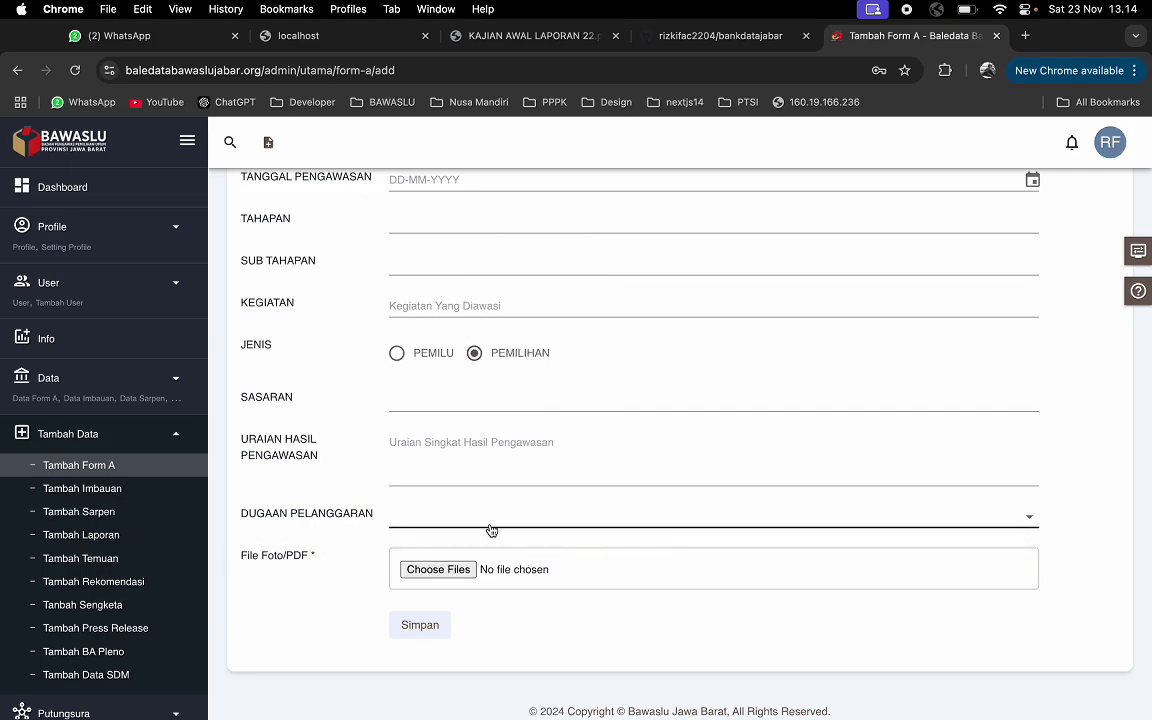
pyautogui.scroll(2, 490, 524)
pyautogui.scroll(1, 489, 524)
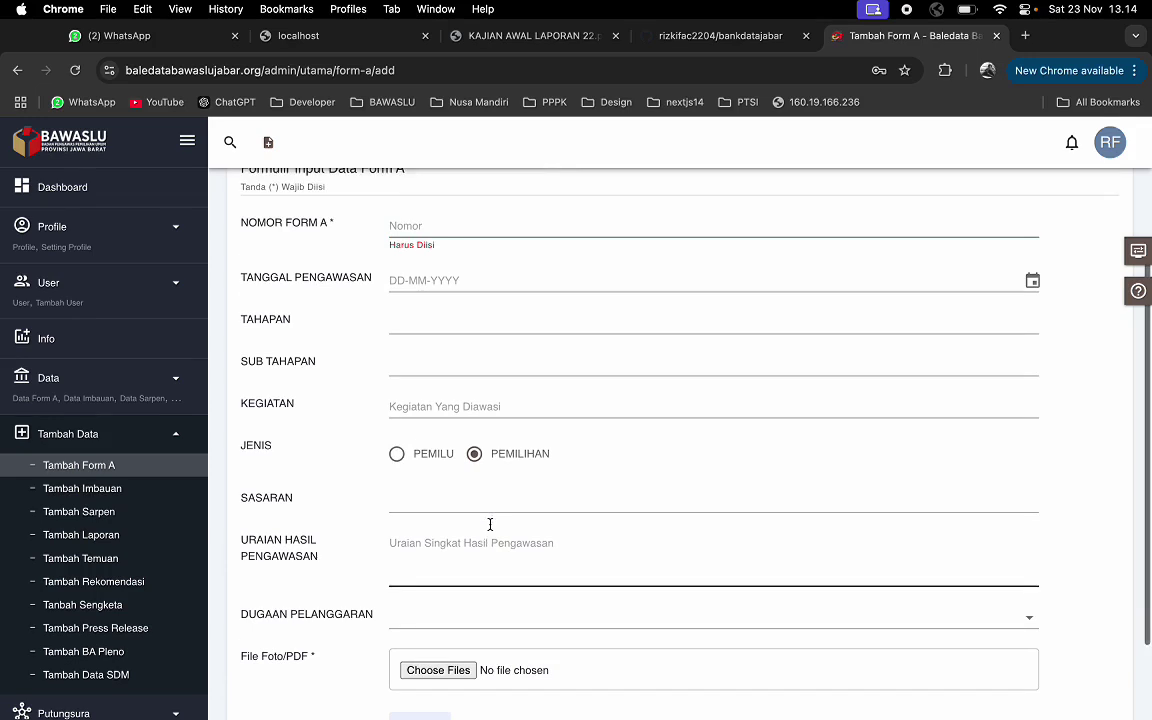
pyautogui.click(402, 229)
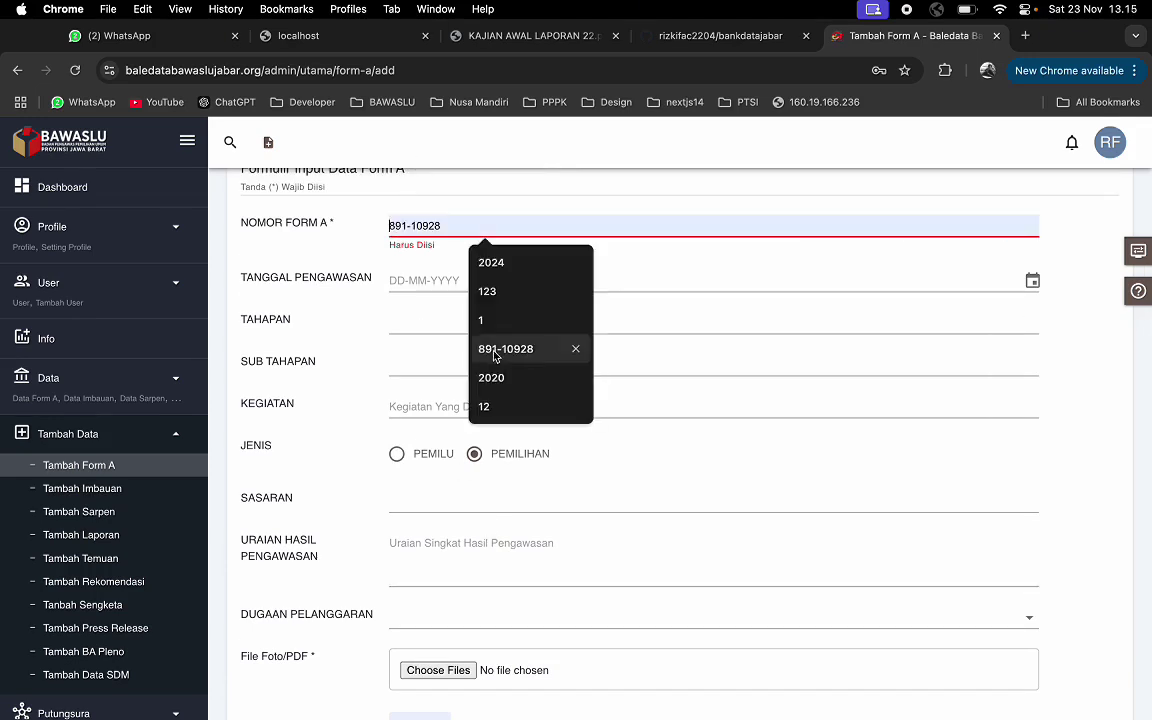
pyautogui.click(540, 348)
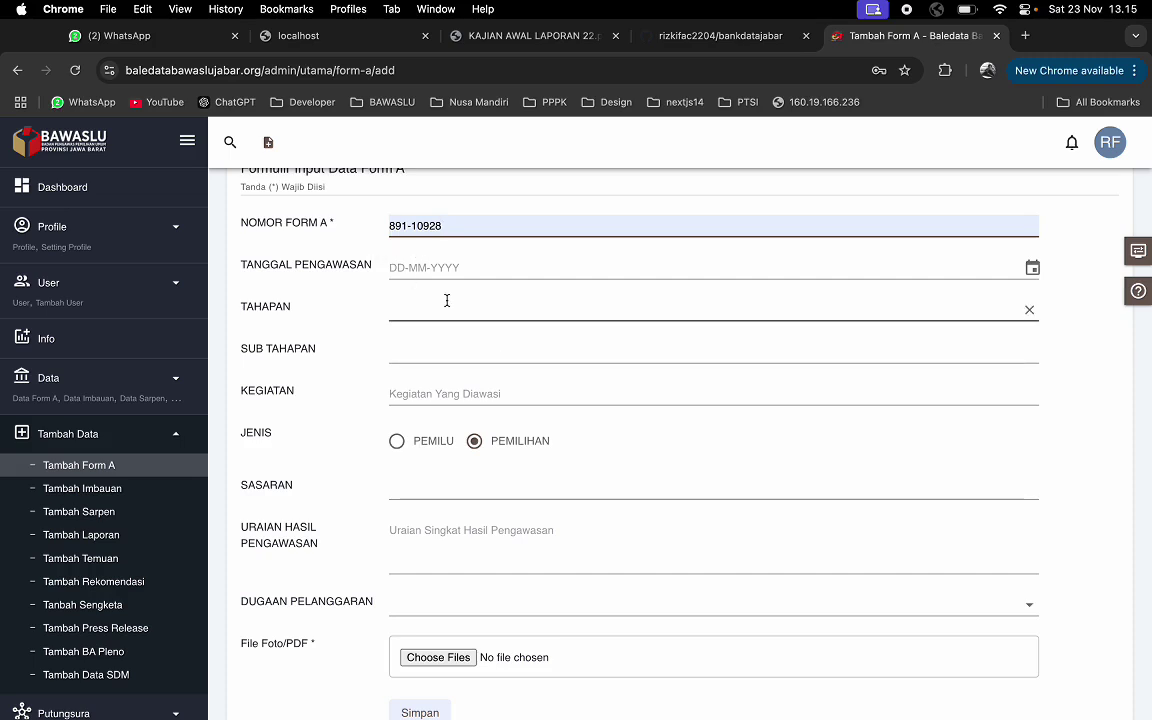
pyautogui.scroll(-2, 445, 298)
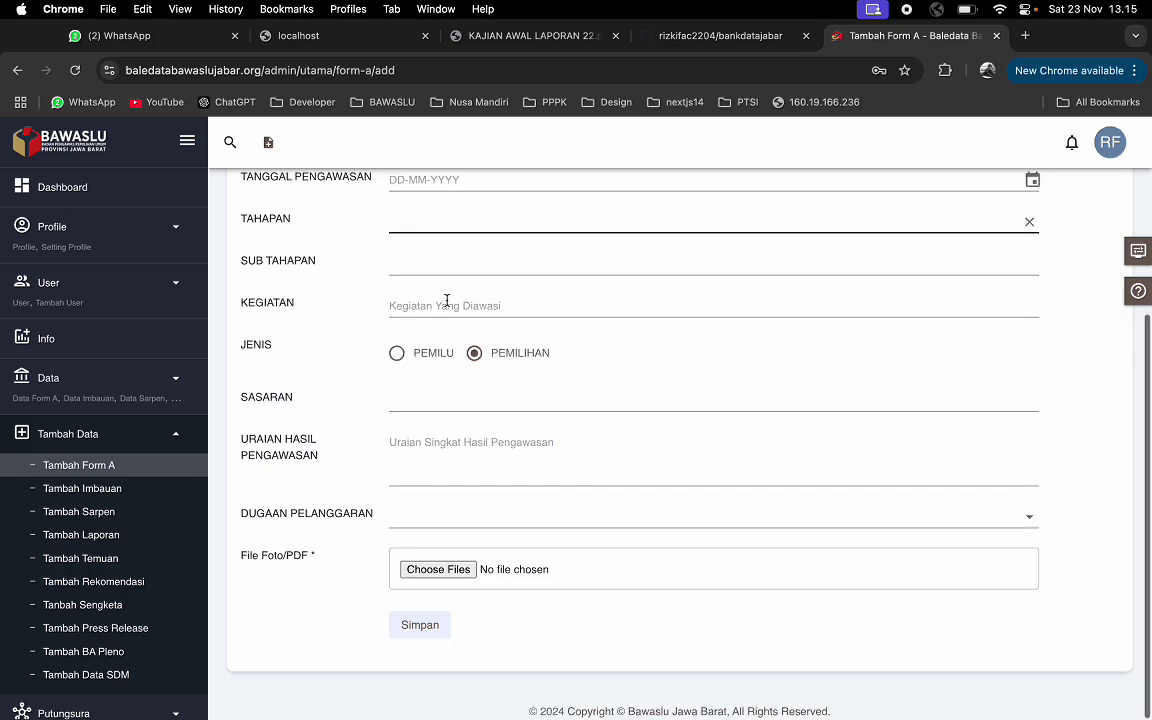
# - Attach Screenshot 2024-11-17 at 17.48.57.png as the File Foto/PDF
pyautogui.click(416, 569)
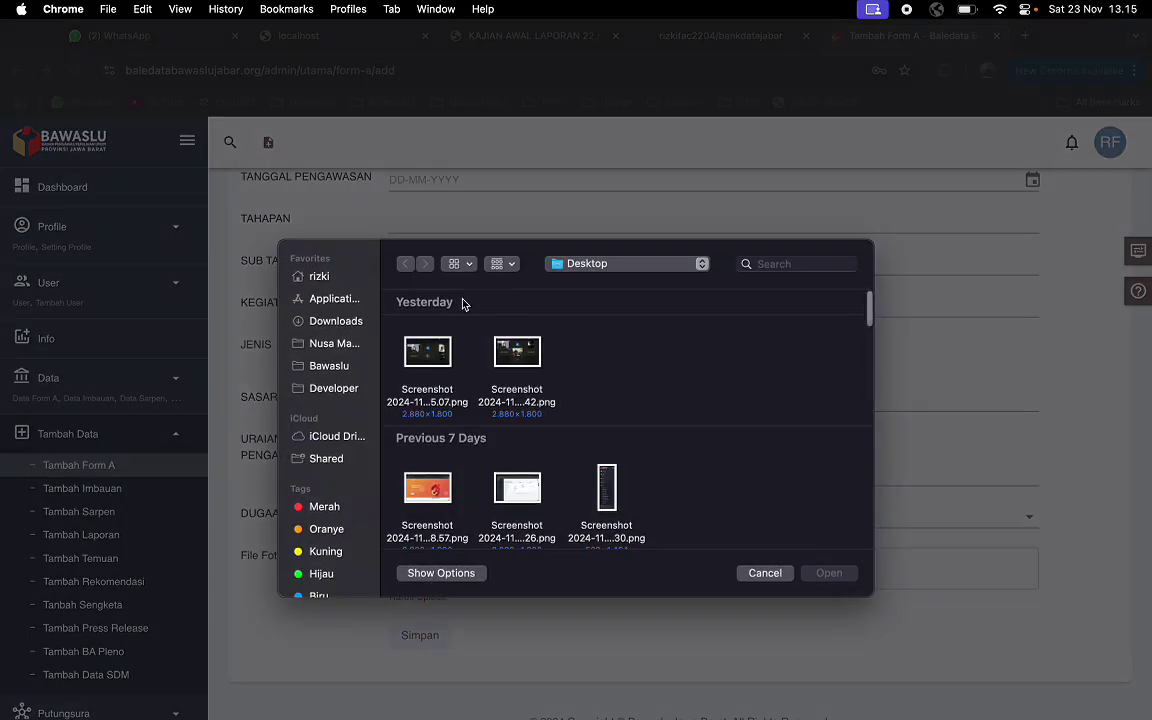
pyautogui.click(427, 488)
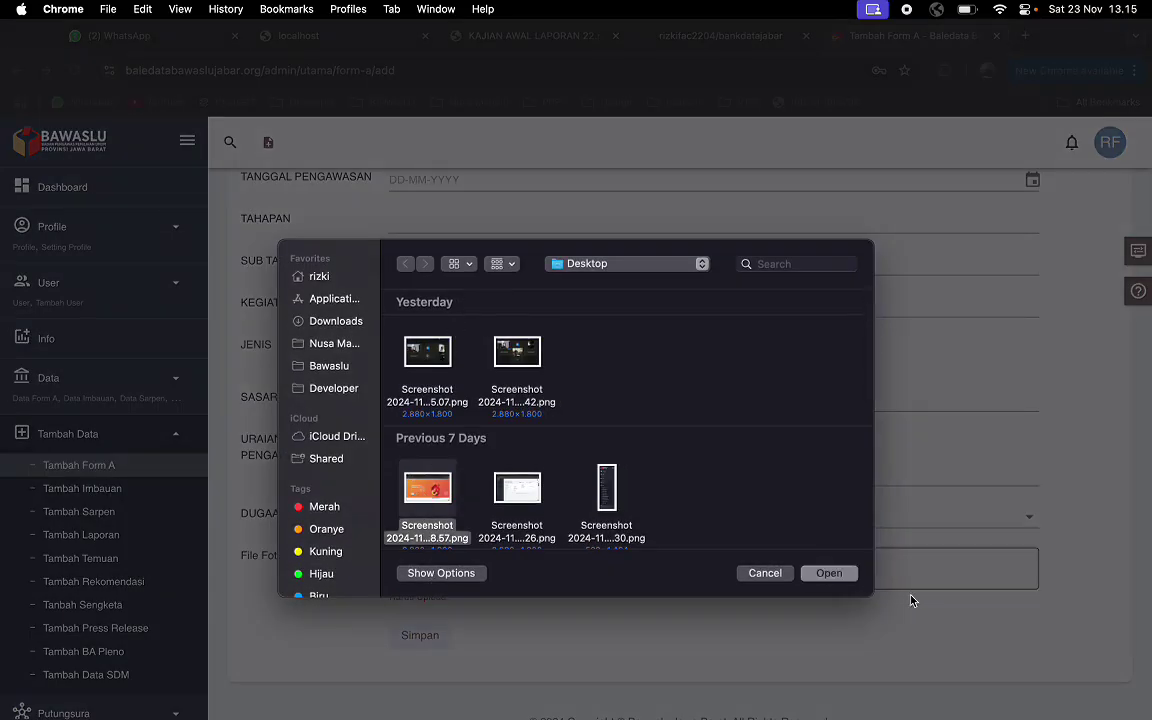
pyautogui.click(834, 576)
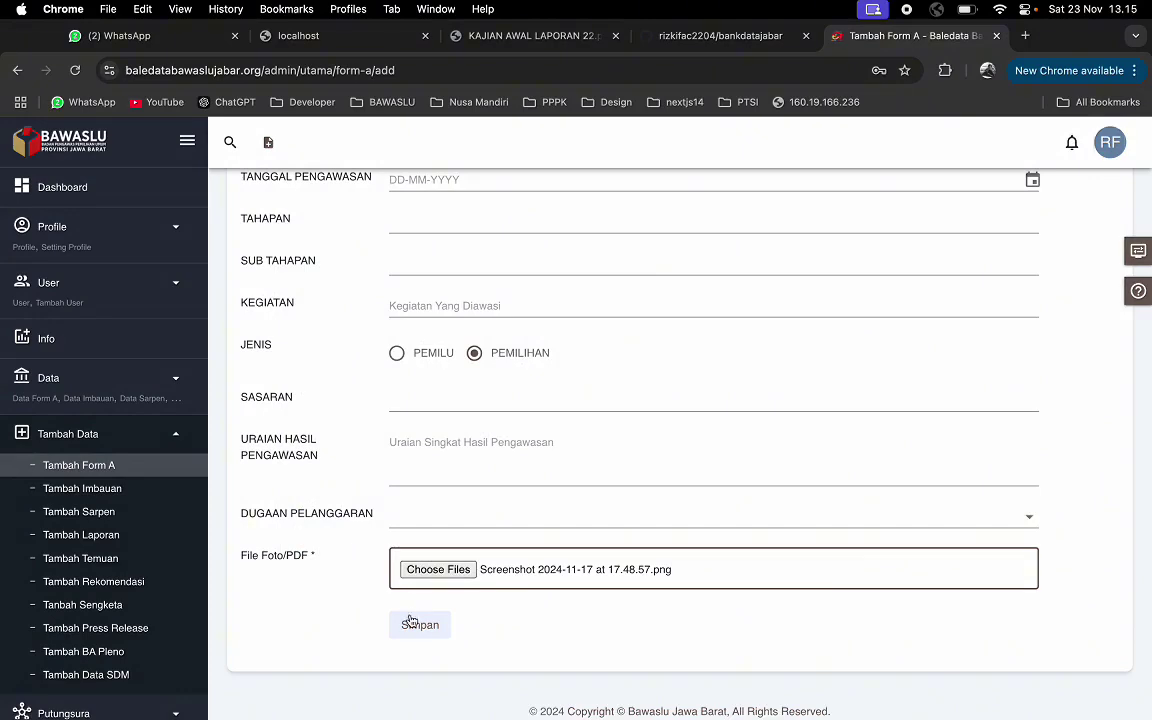
# - Save the Form A entry with Simpan and dismiss the 'Data Berhasil Disimpan' message
pyautogui.click(413, 626)
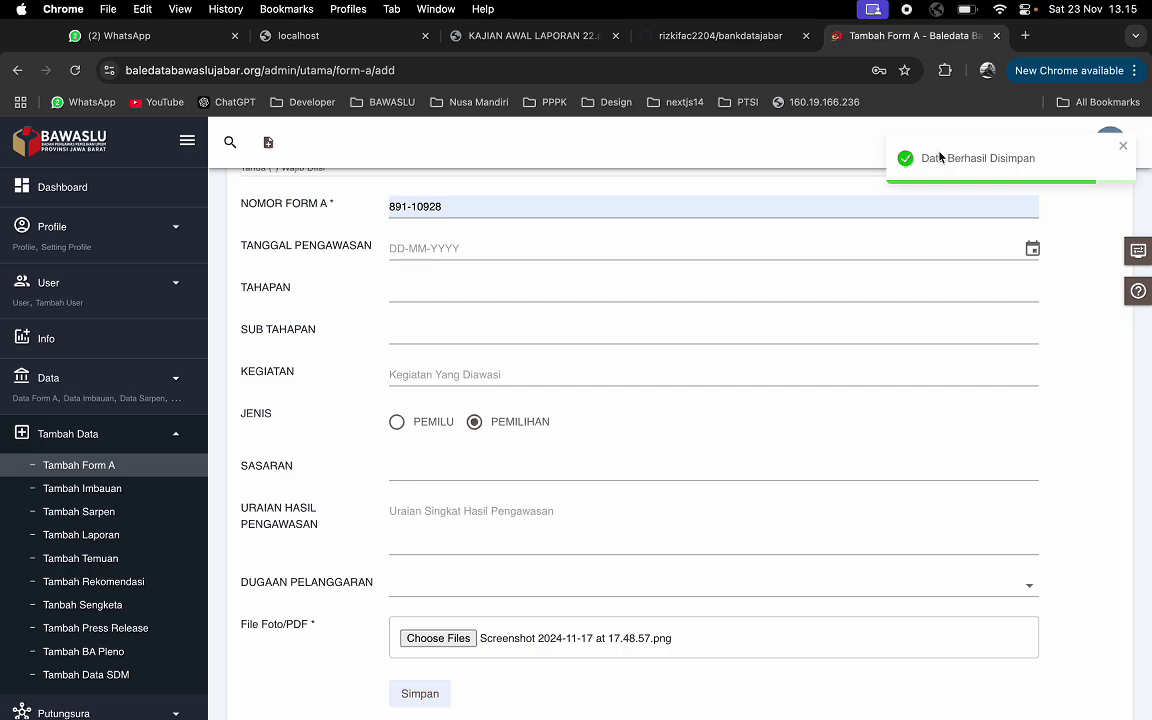
pyautogui.scroll(2, 935, 236)
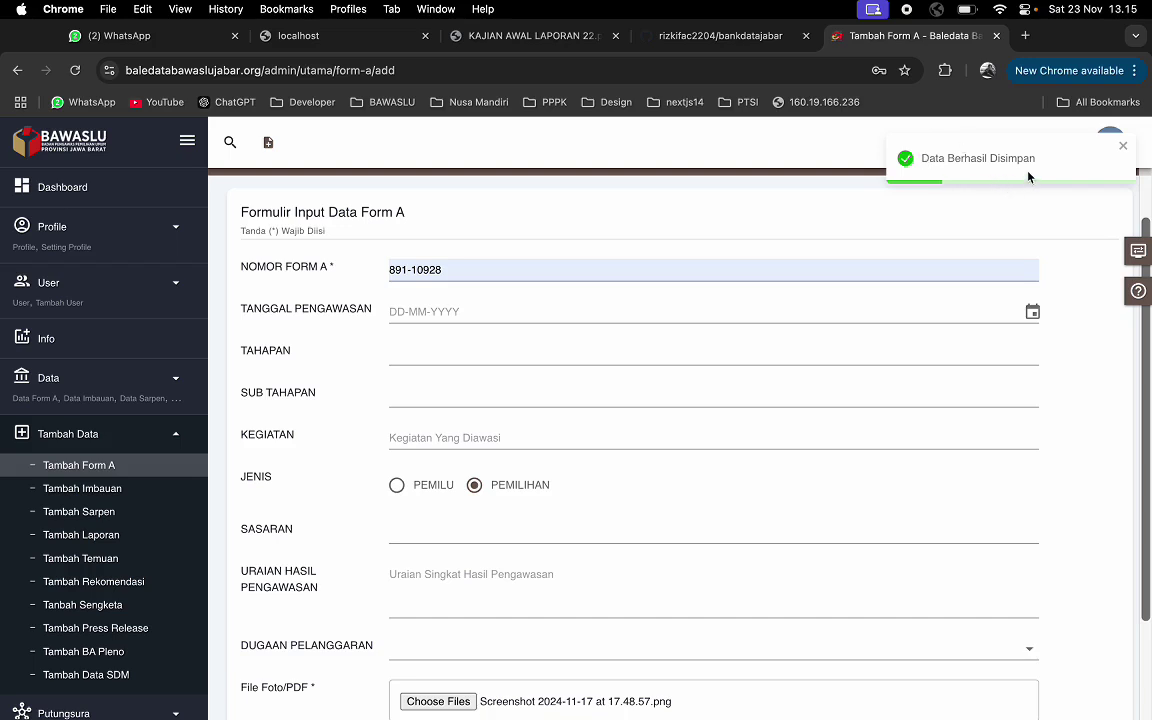
pyautogui.click(1123, 147)
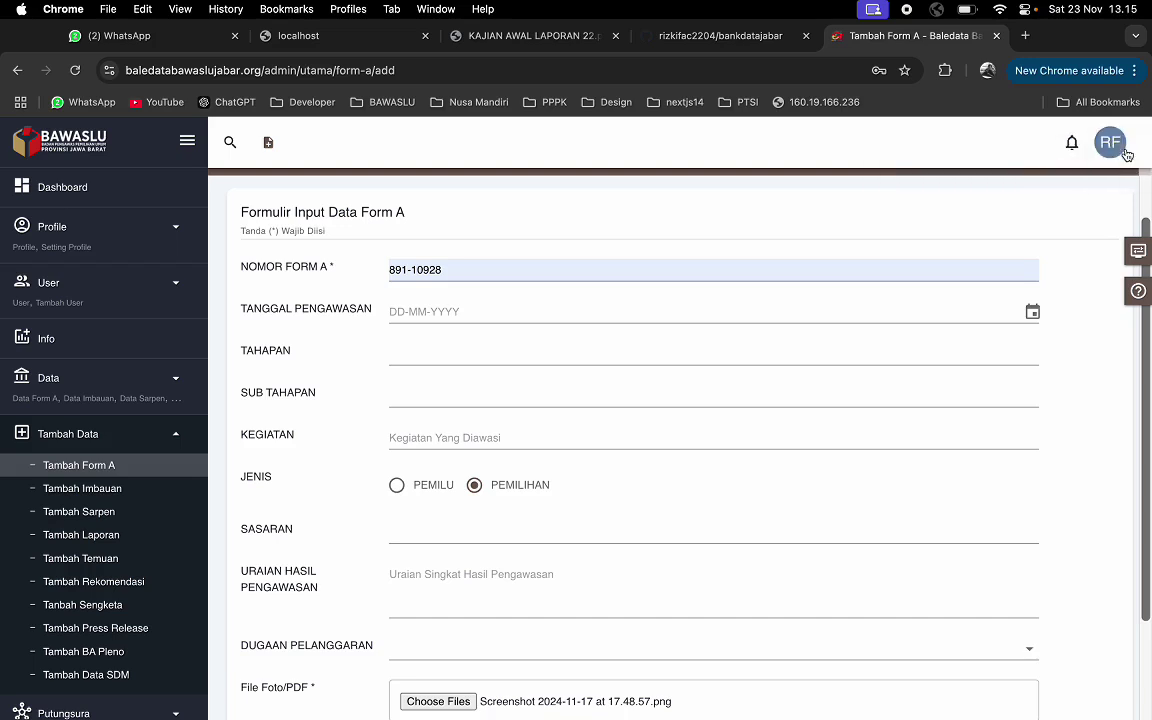
# - Browse the Tambah Imbauan, Tambah Sarpen and Tambah Laporan entry forms
pyautogui.scroll(-3, 291, 553)
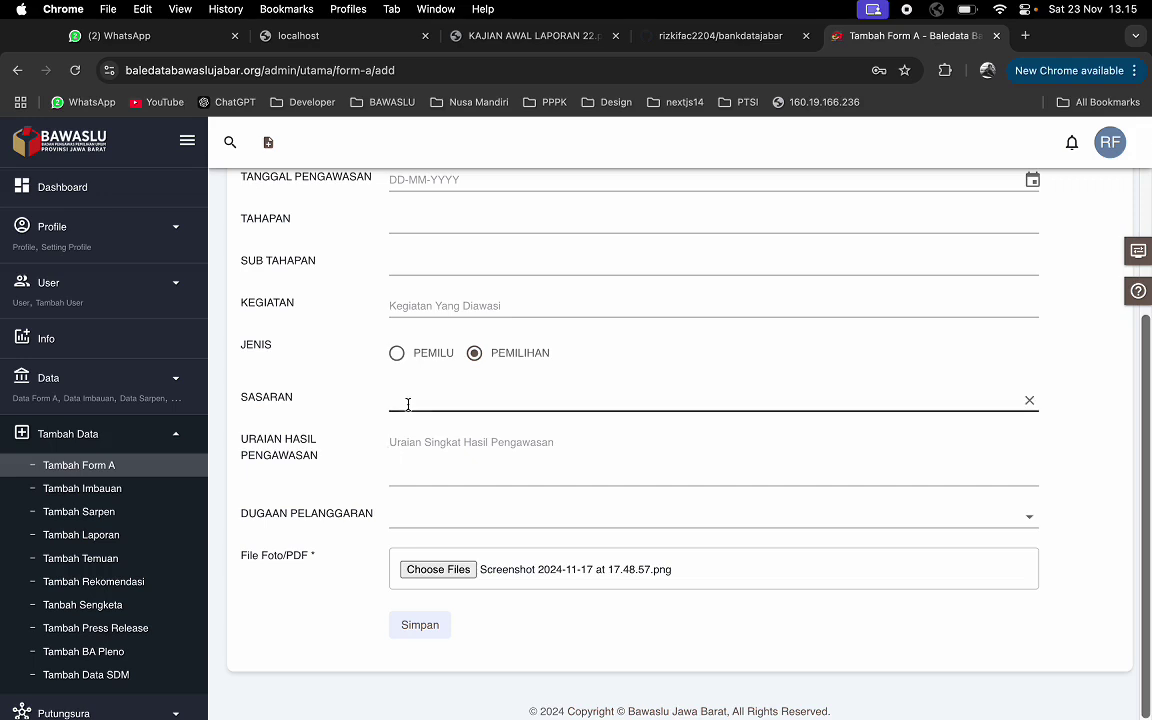
pyautogui.click(83, 490)
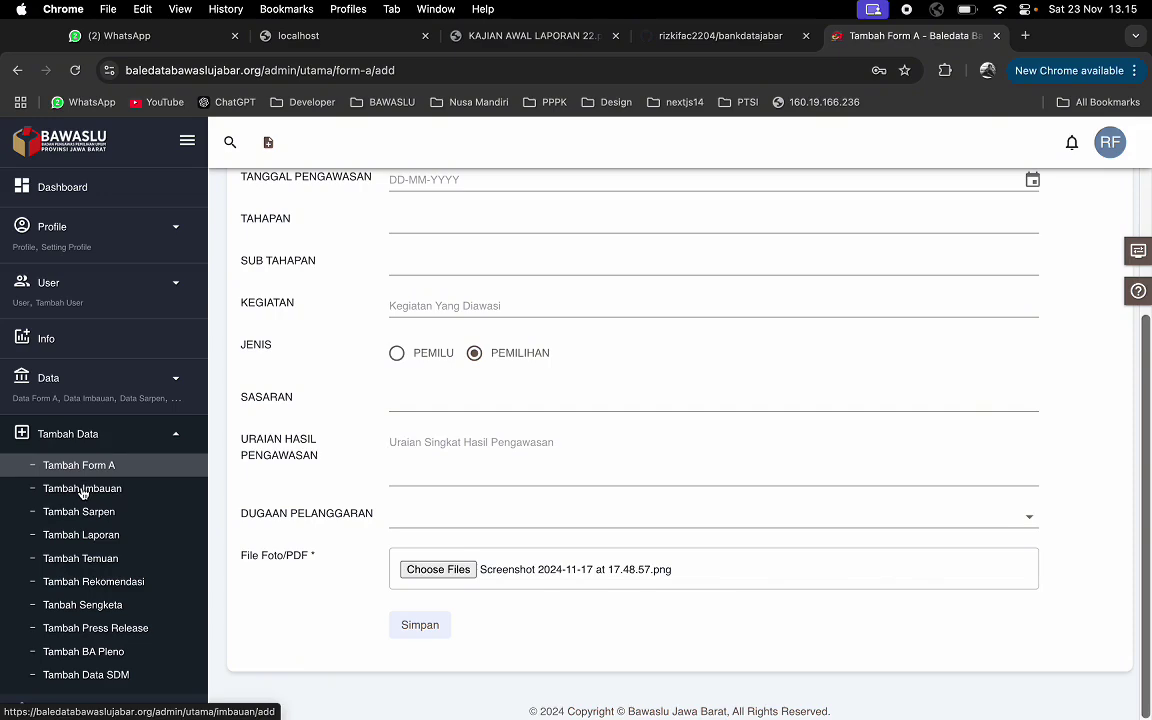
pyautogui.click(85, 511)
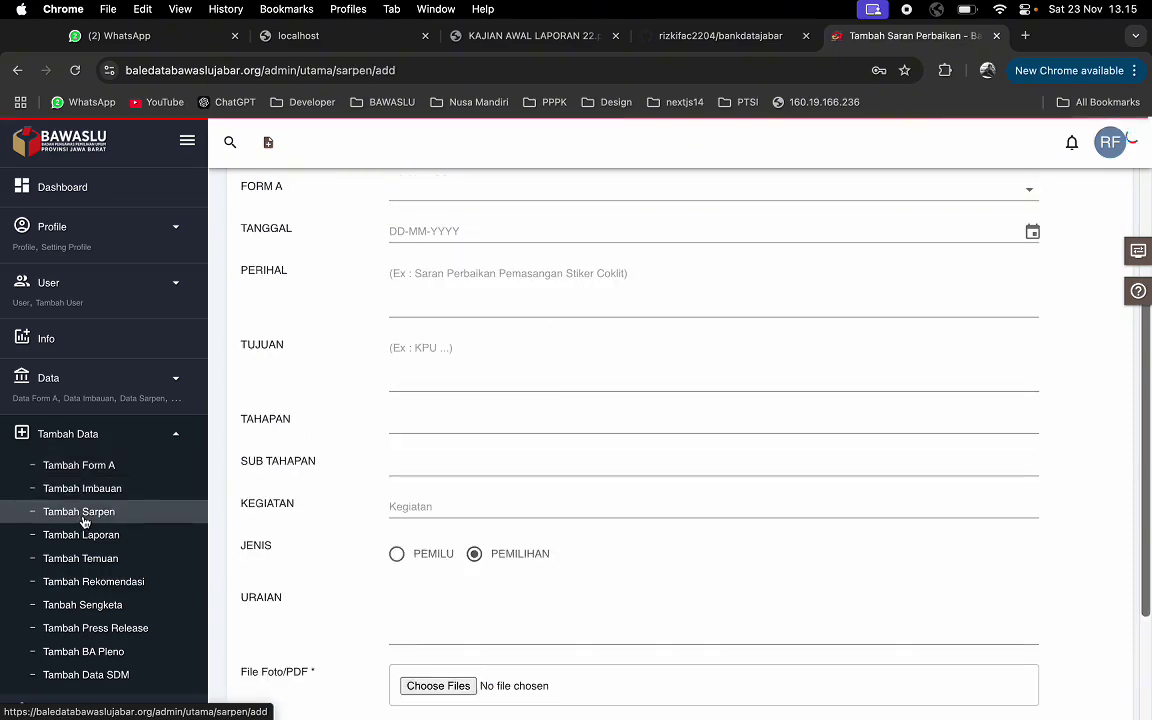
pyautogui.click(86, 545)
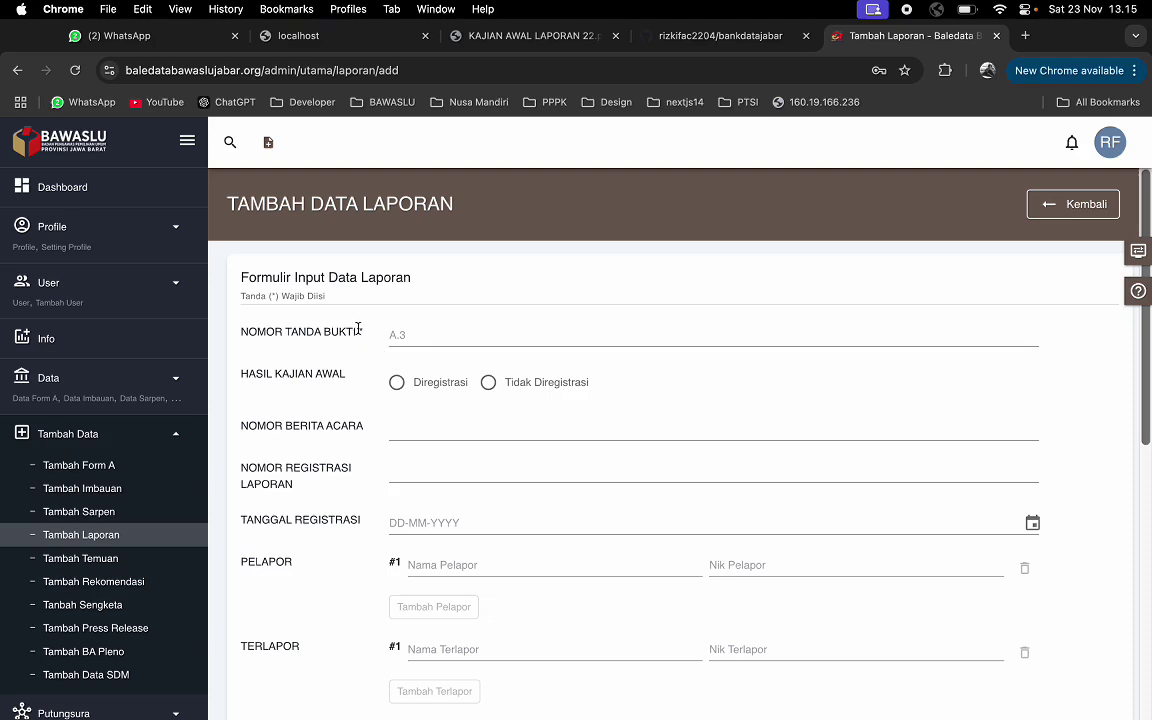
# - Examine the Laporan form's NOMOR TANDA BUKTI and File Foto/PDF labels, then reopen blank Tambah Form A
pyautogui.moveTo(355, 328); pyautogui.dragTo(241, 331)
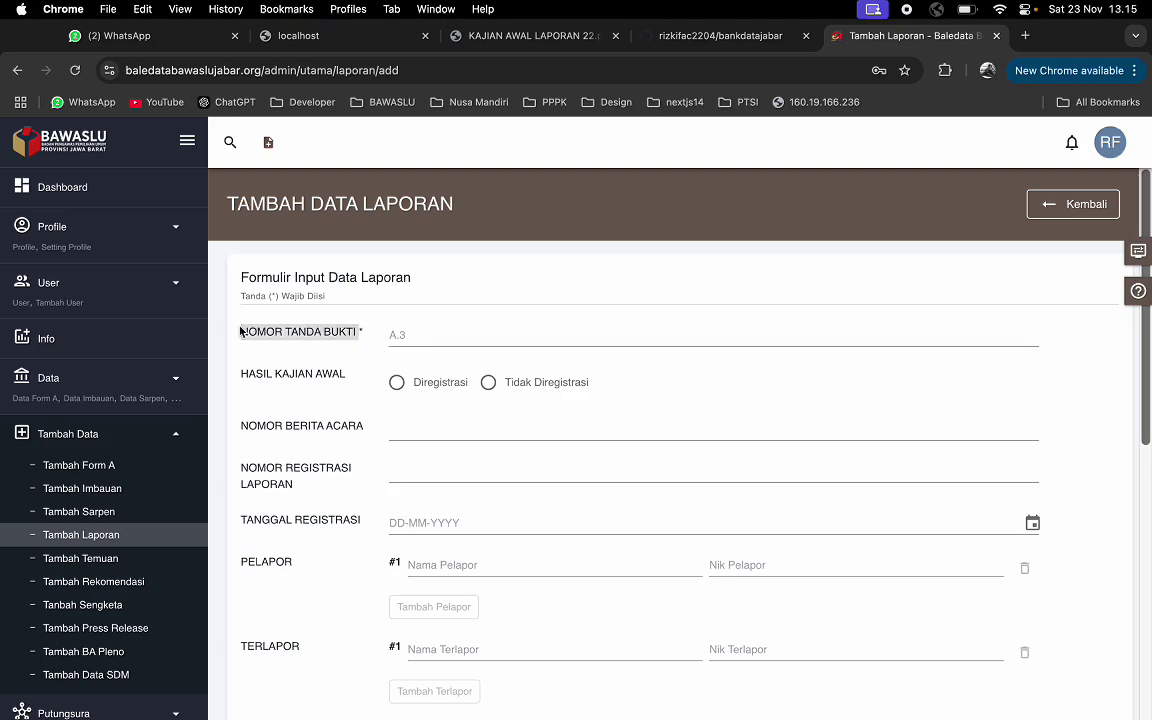
pyautogui.scroll(-5, 241, 331)
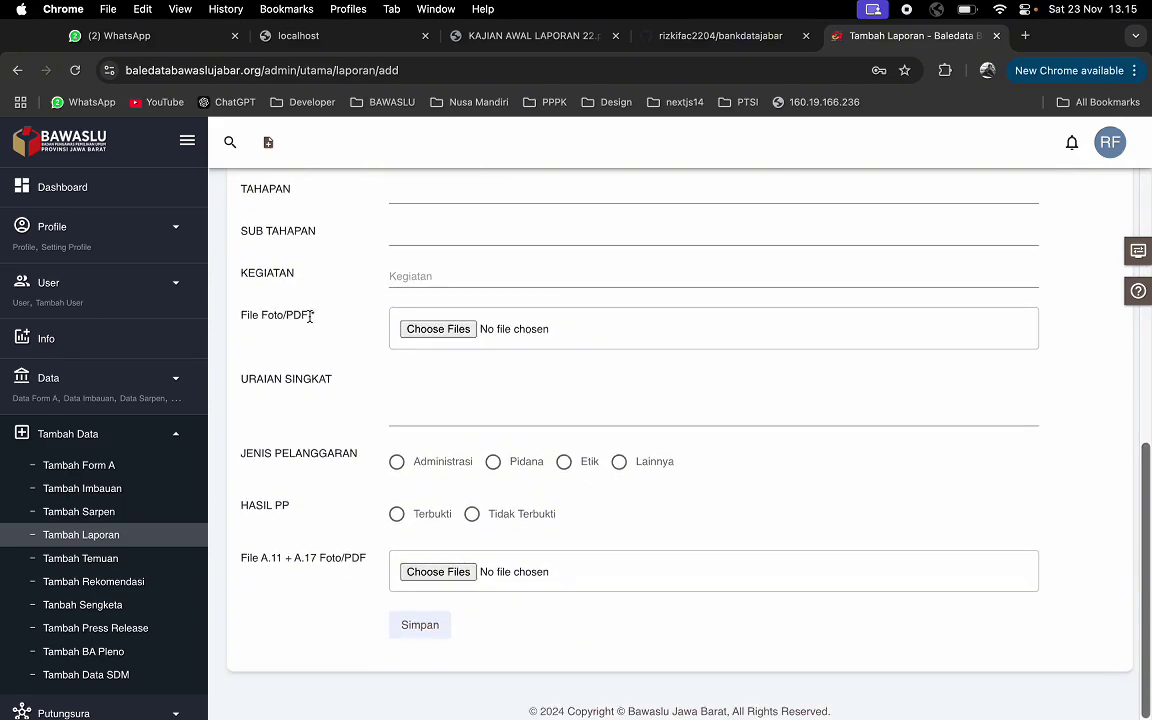
pyautogui.moveTo(310, 316); pyautogui.dragTo(317, 319)
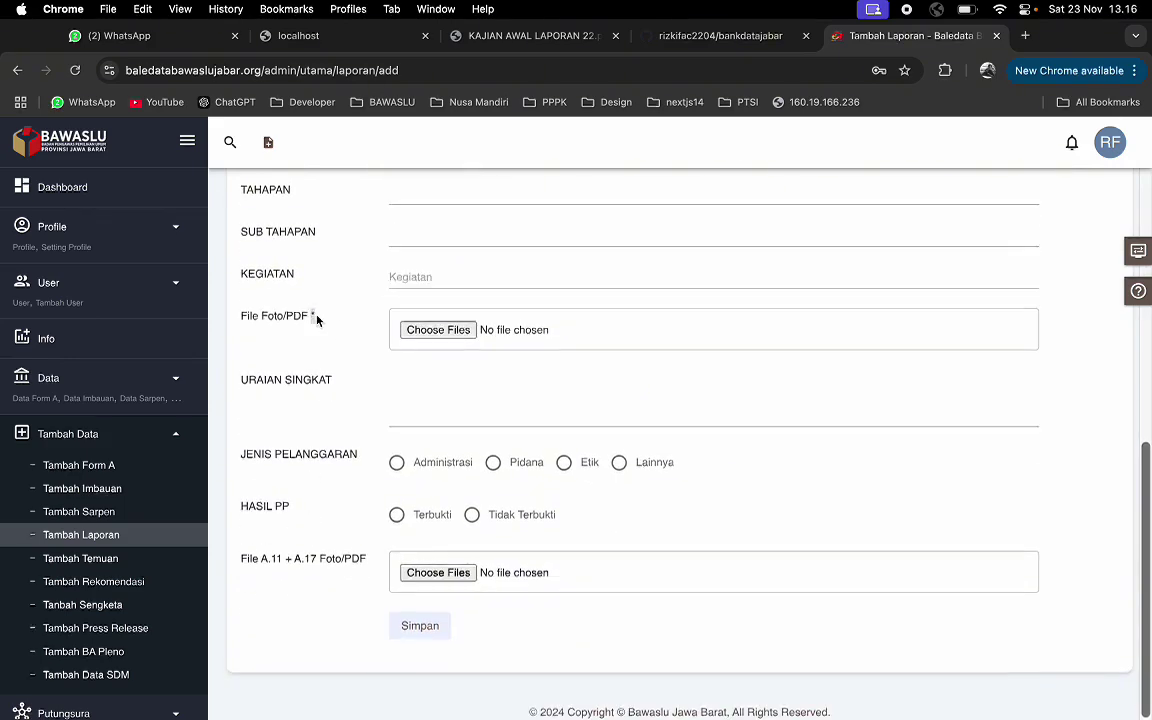
pyautogui.scroll(10, 316, 321)
pyautogui.click(93, 466)
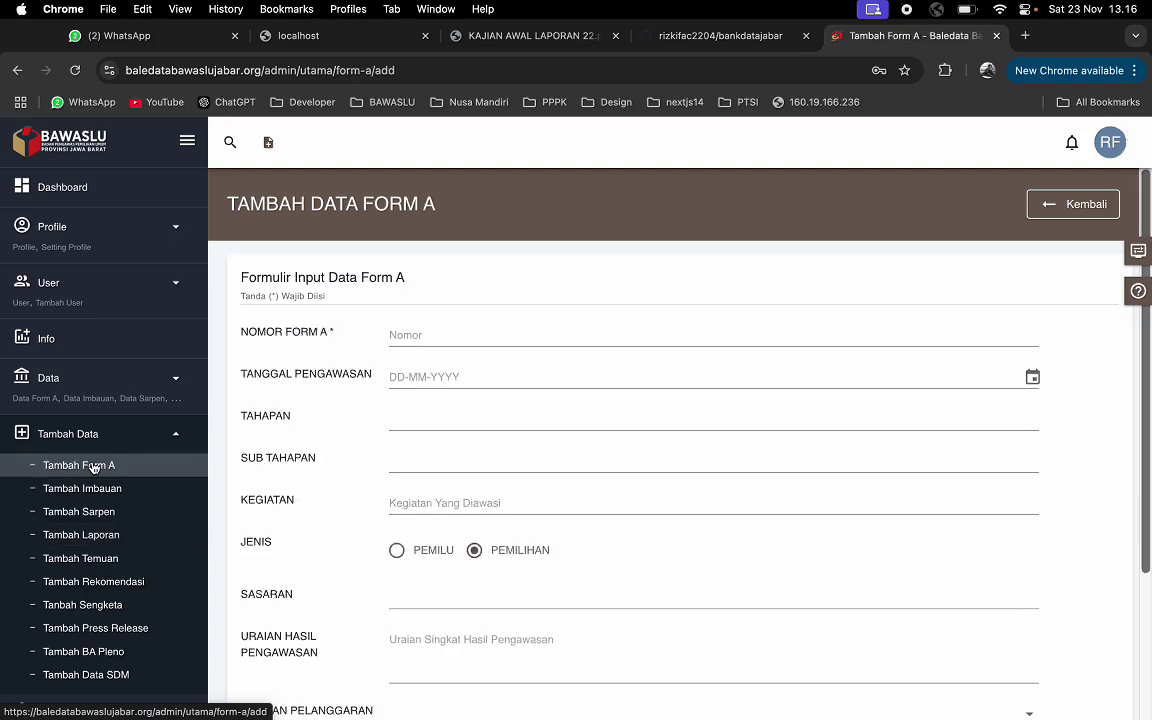
pyautogui.click(84, 391)
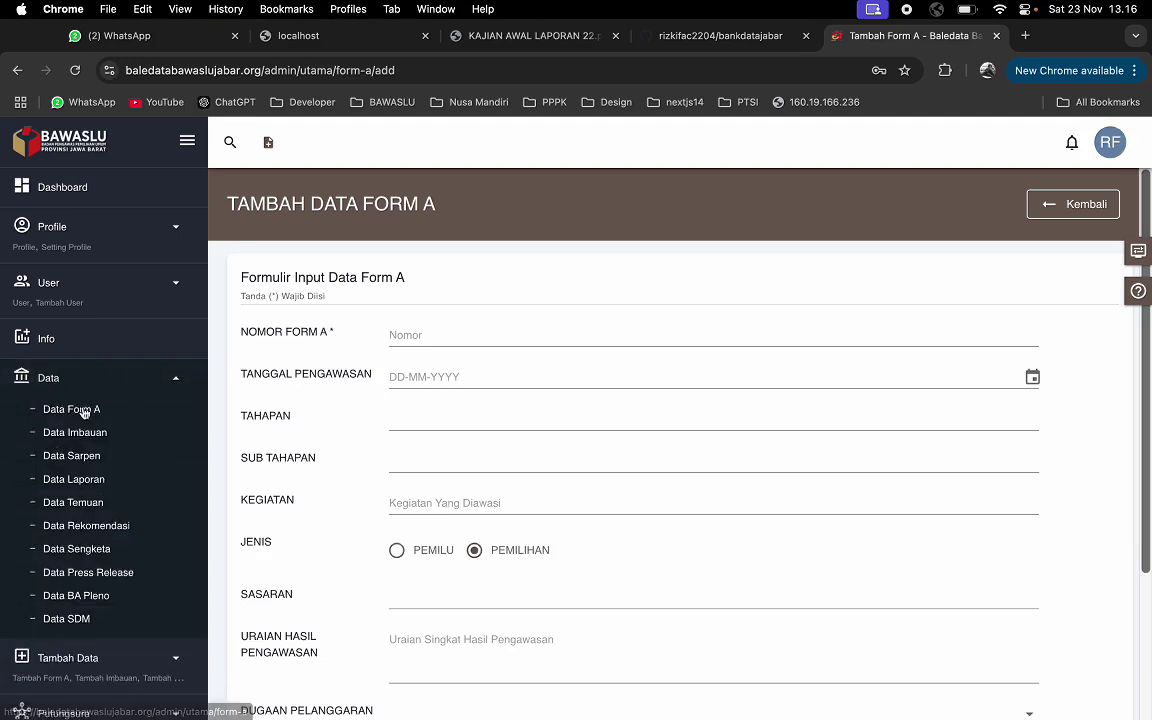
# - Open the Data Form A list, which shows no rows
pyautogui.click(85, 411)
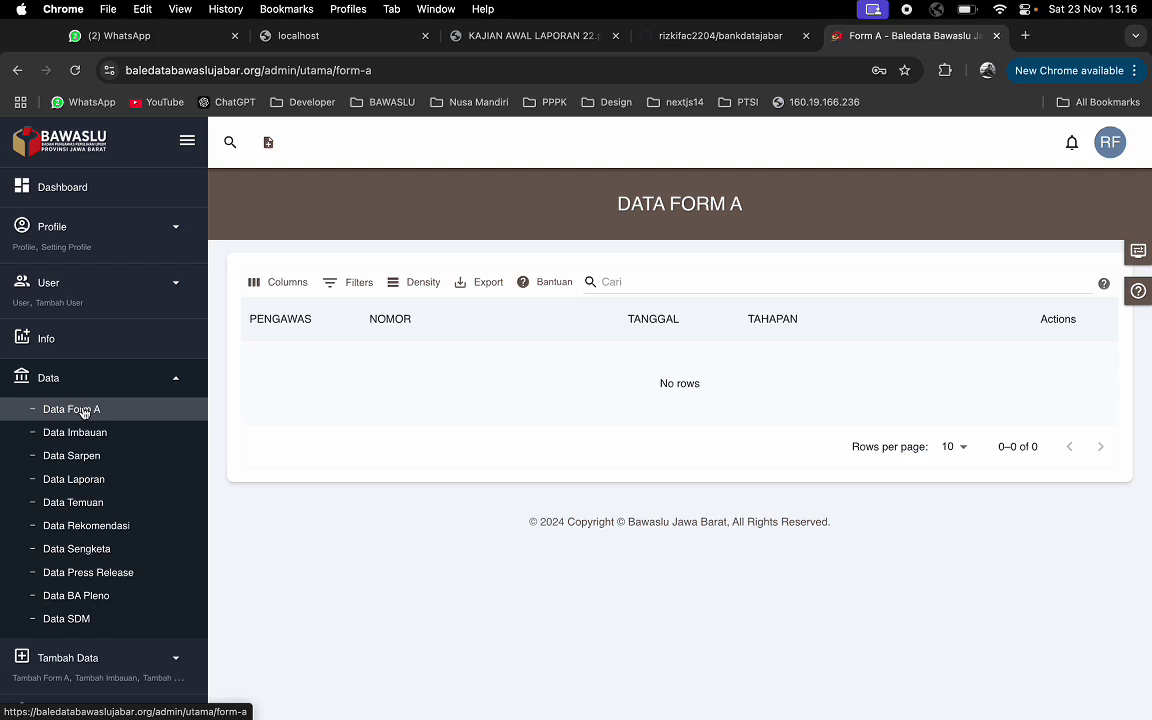
pyautogui.click(82, 432)
pyautogui.click(88, 413)
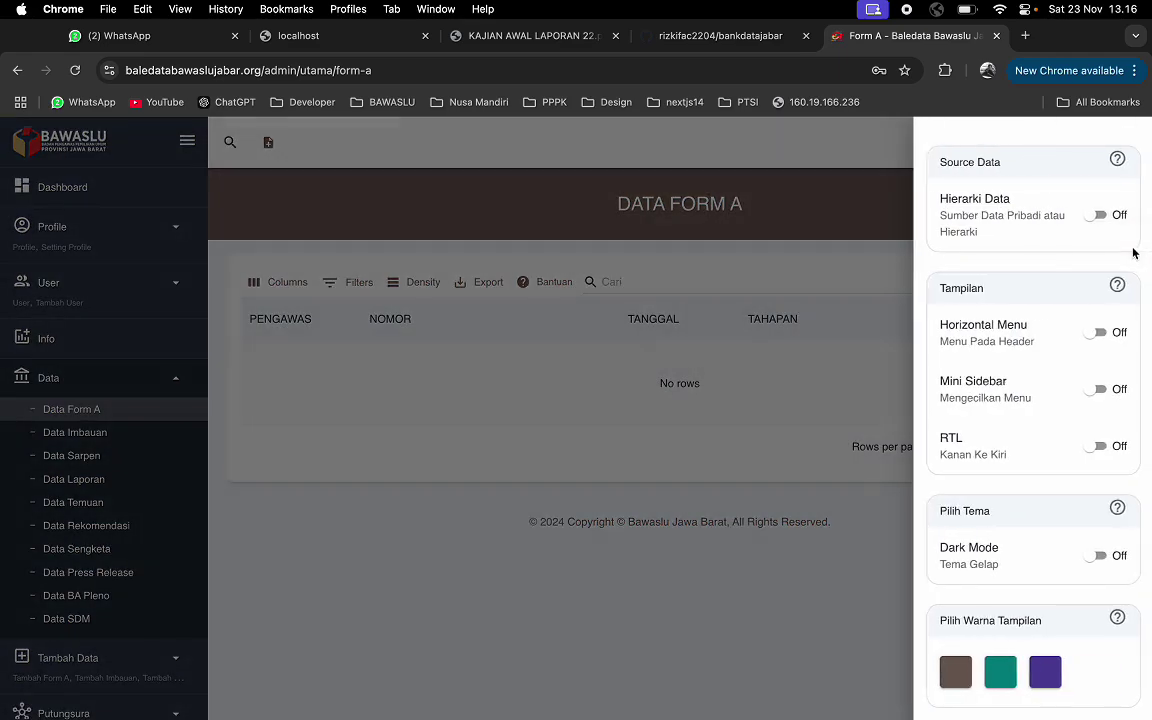
# - Open the right-edge Source Data settings drawer showing Hierarki Data off
pyautogui.click(1138, 250)
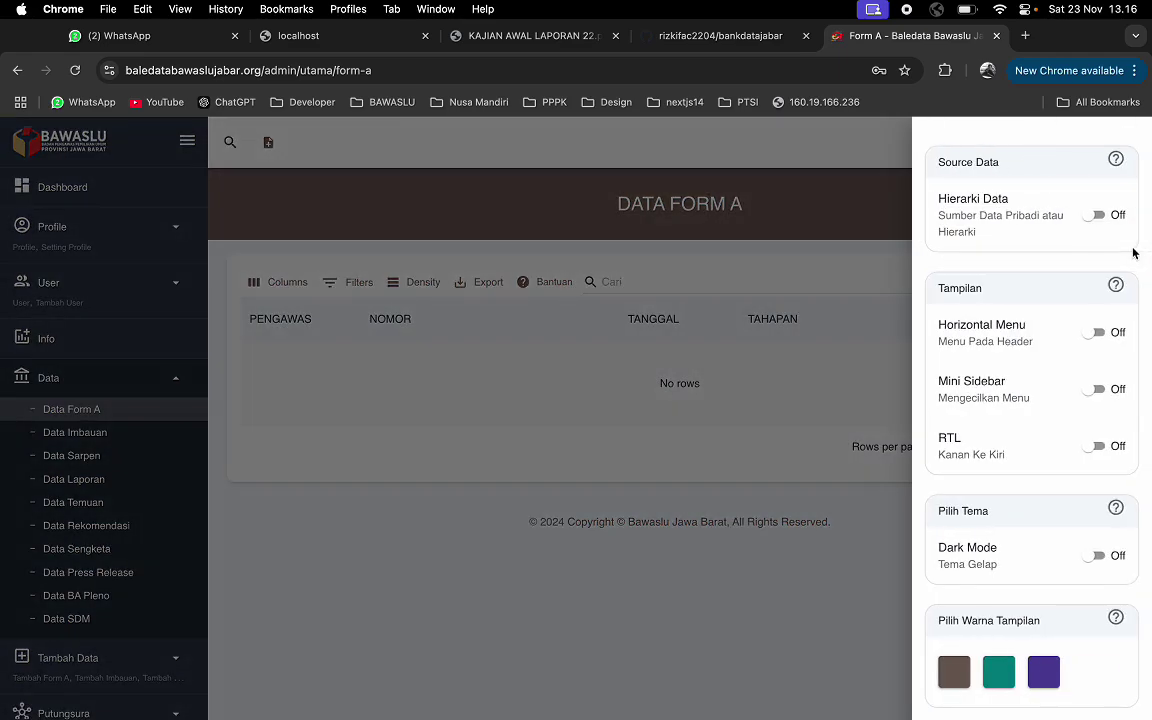
pyautogui.click(843, 211)
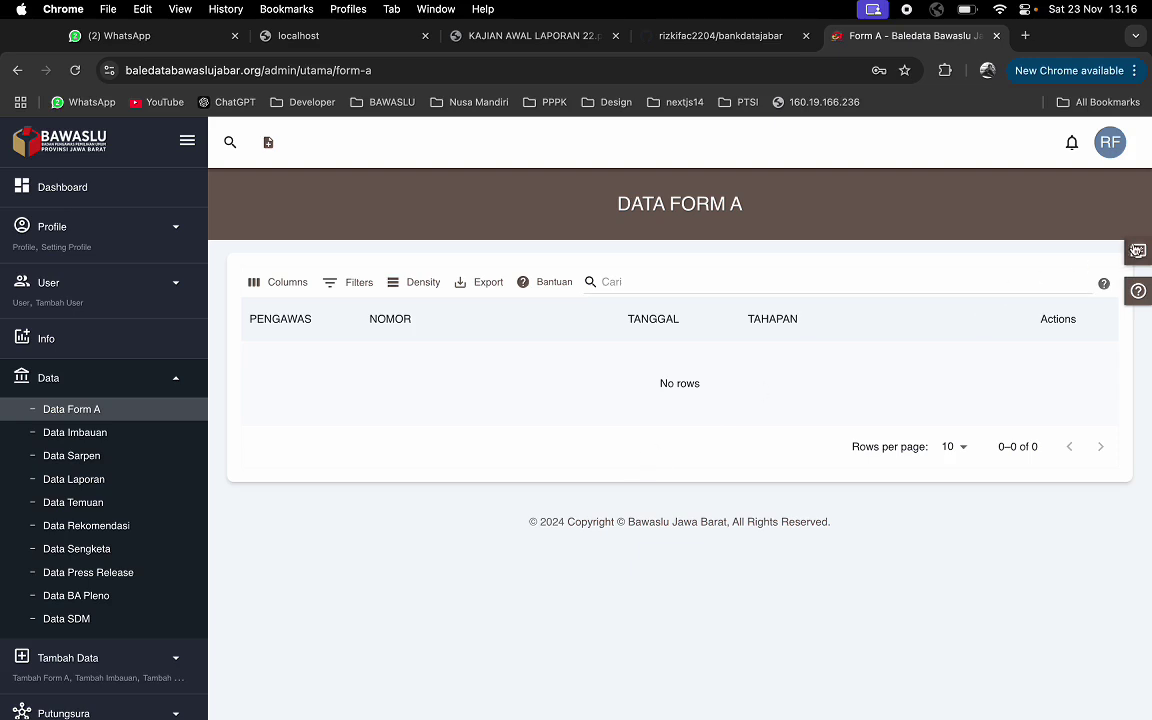
pyautogui.click(1138, 251)
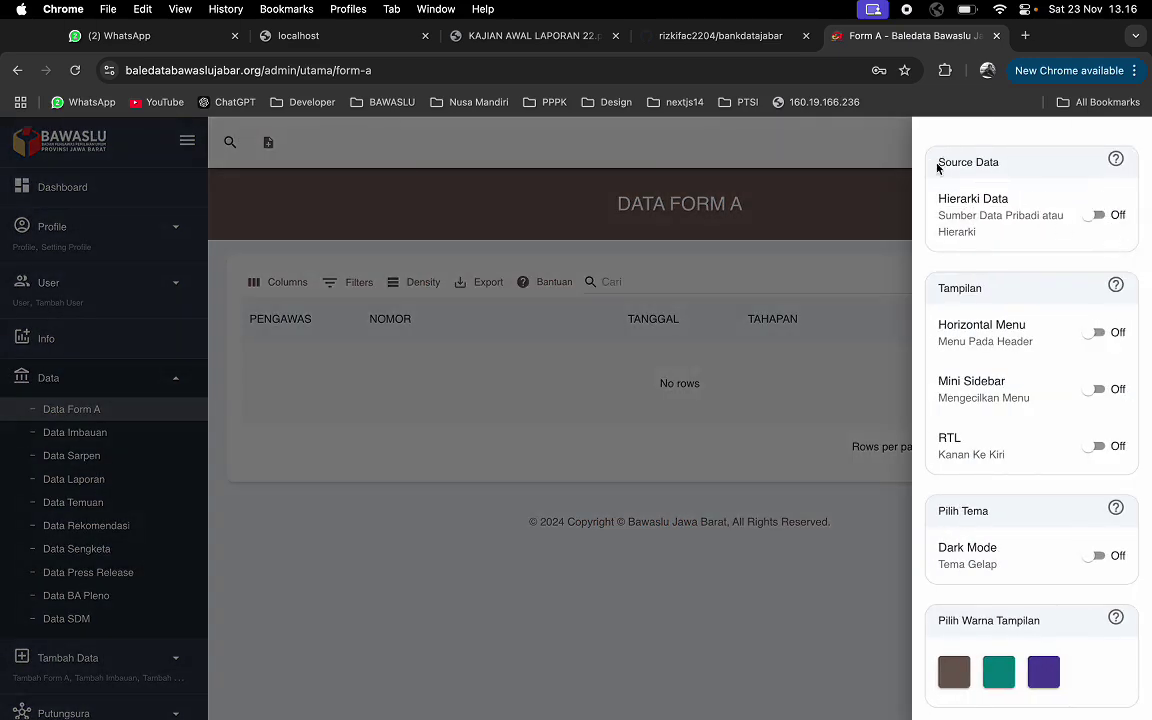
pyautogui.moveTo(936, 160); pyautogui.dragTo(1005, 169)
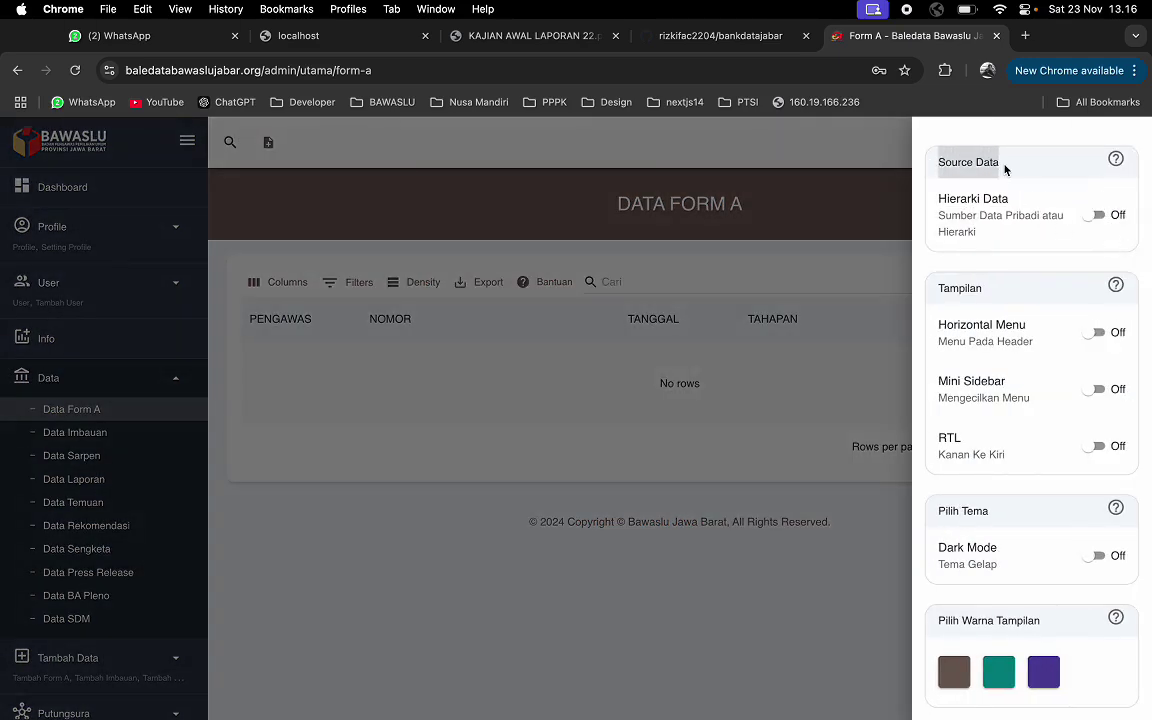
pyautogui.click(960, 212)
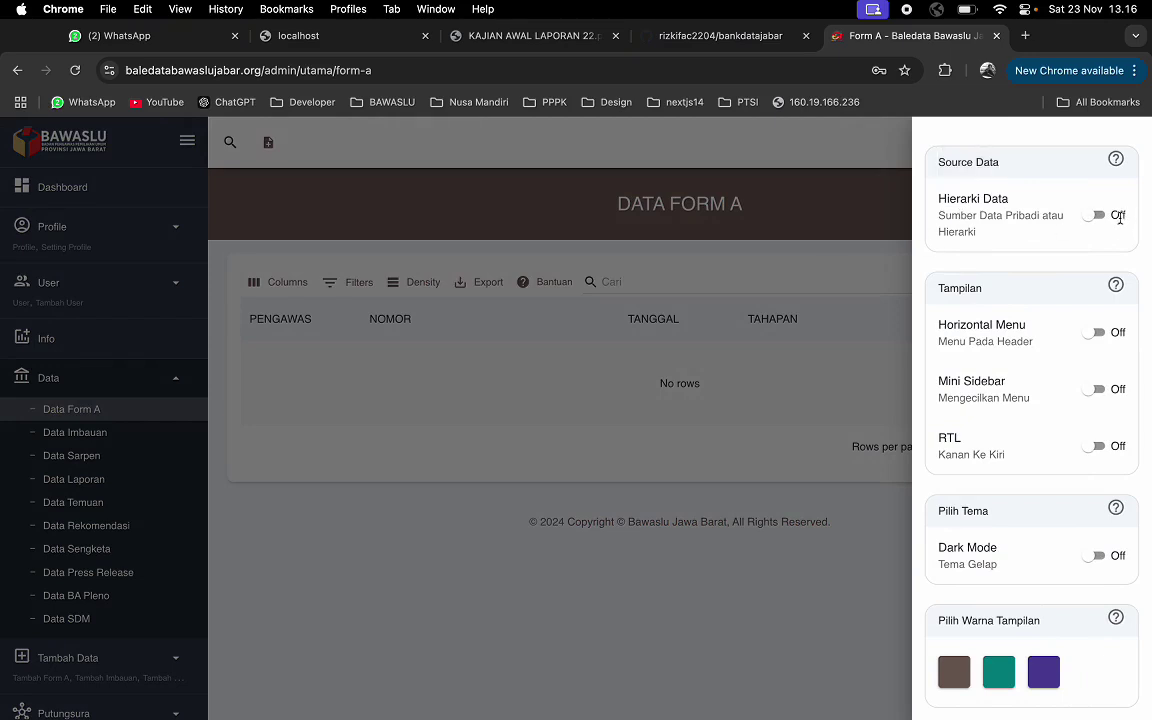
pyautogui.click(595, 383)
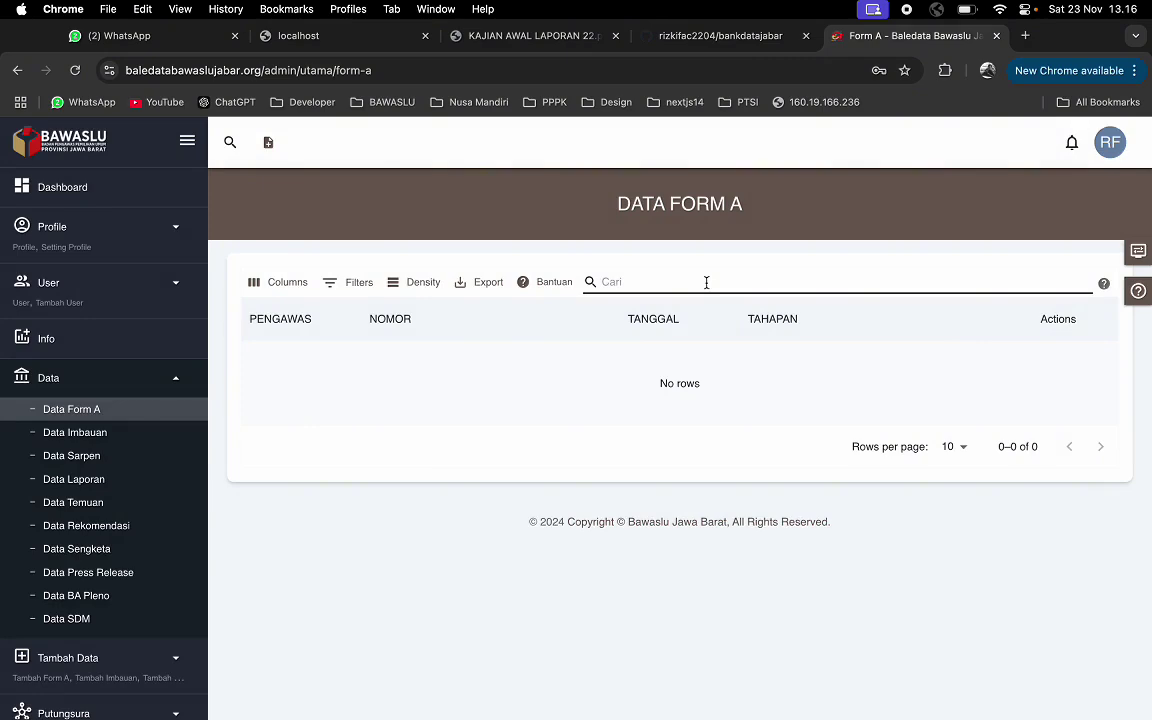
pyautogui.click(1140, 256)
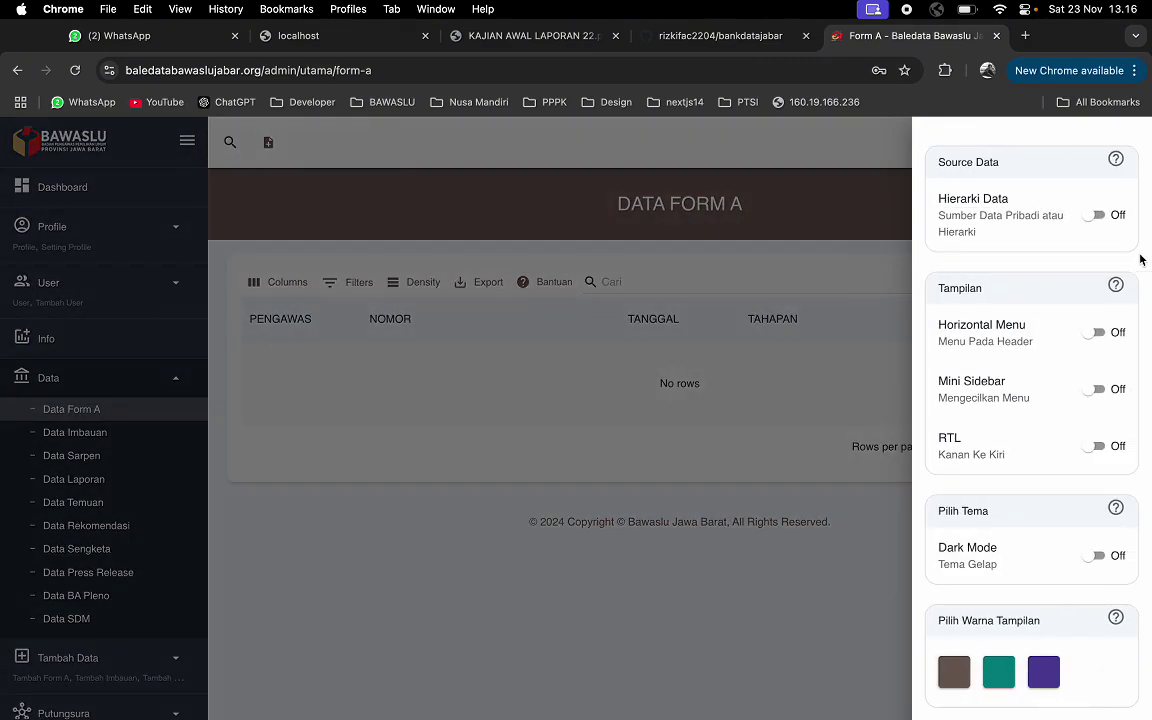
pyautogui.click(1098, 218)
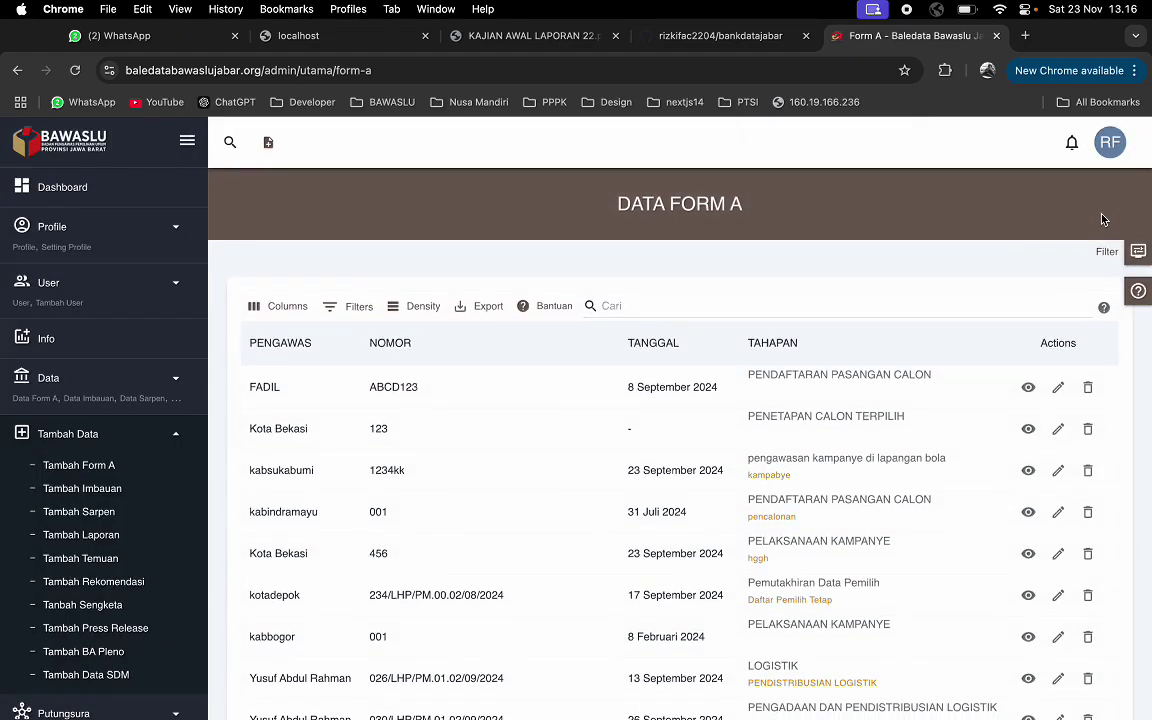
pyautogui.scroll(-2, 864, 306)
pyautogui.scroll(-1, 865, 307)
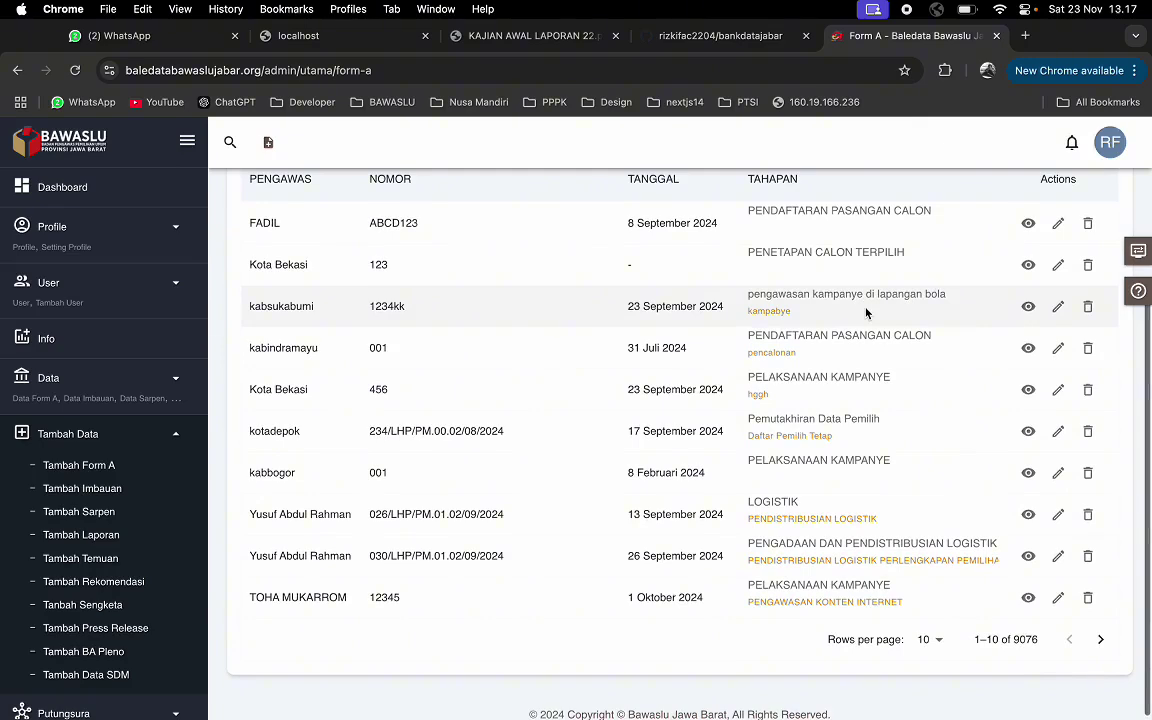
pyautogui.scroll(1, 866, 313)
pyautogui.scroll(1, 336, 258)
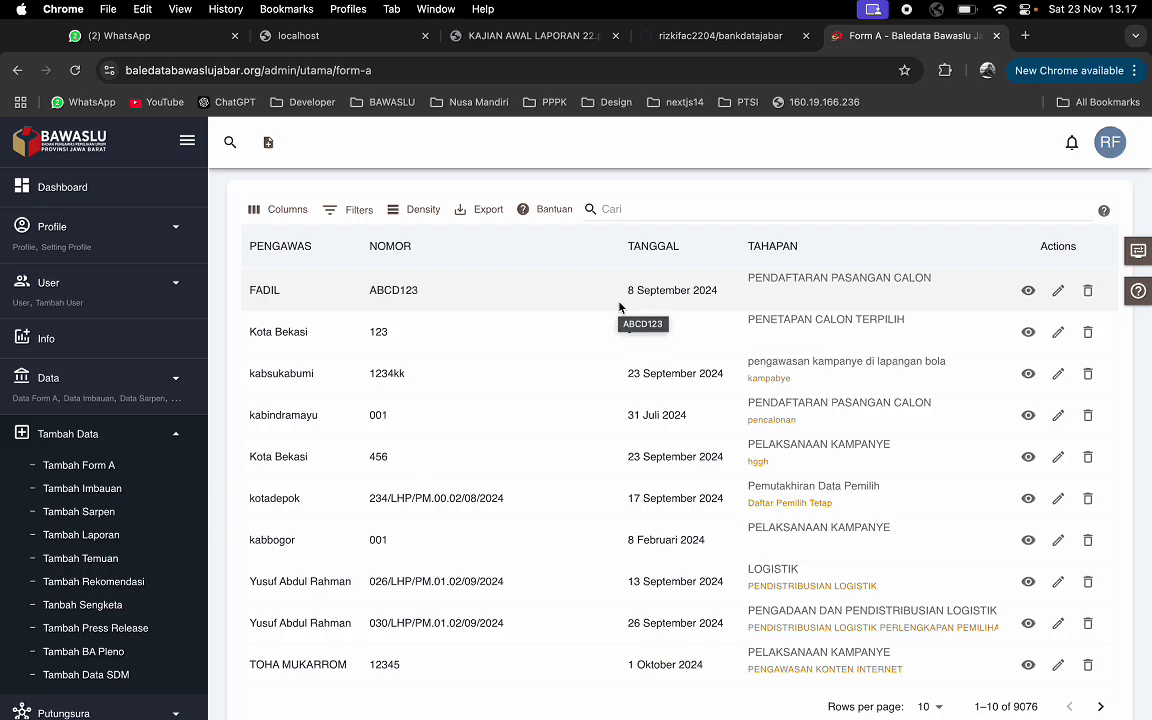
pyautogui.scroll(-1, 619, 307)
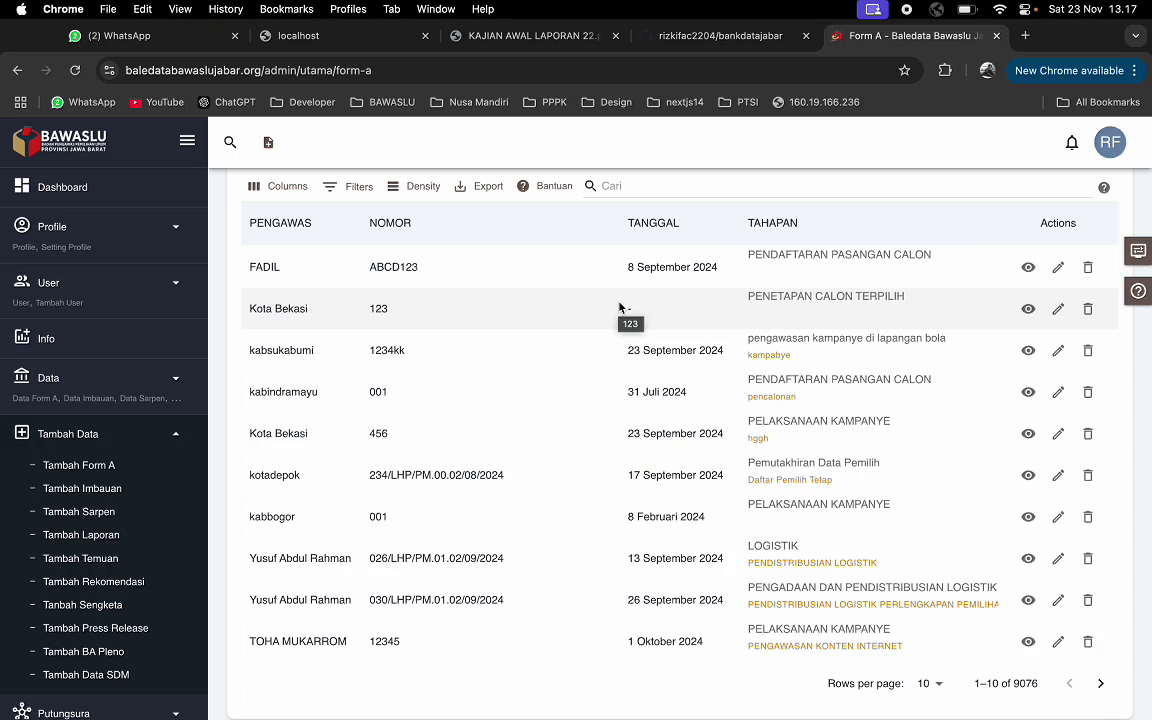
pyautogui.scroll(2, 1100, 230)
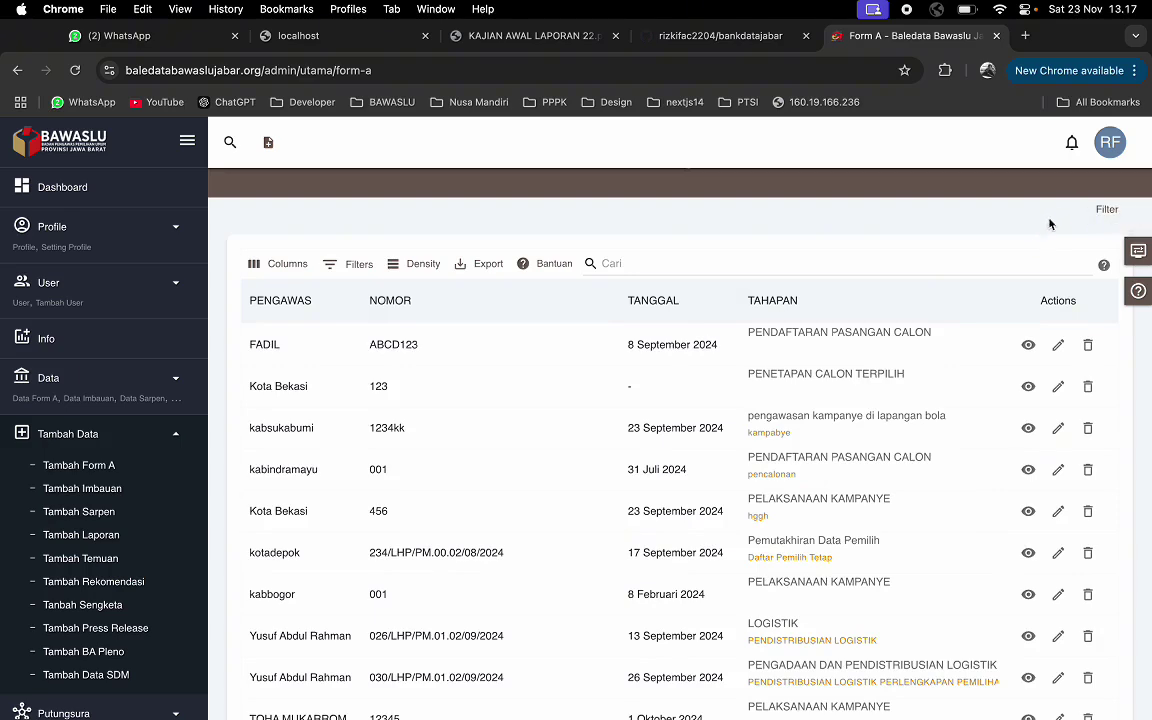
# - Switch Hierarki Data off and back on so the Form A list shows entries again
pyautogui.click(1098, 214)
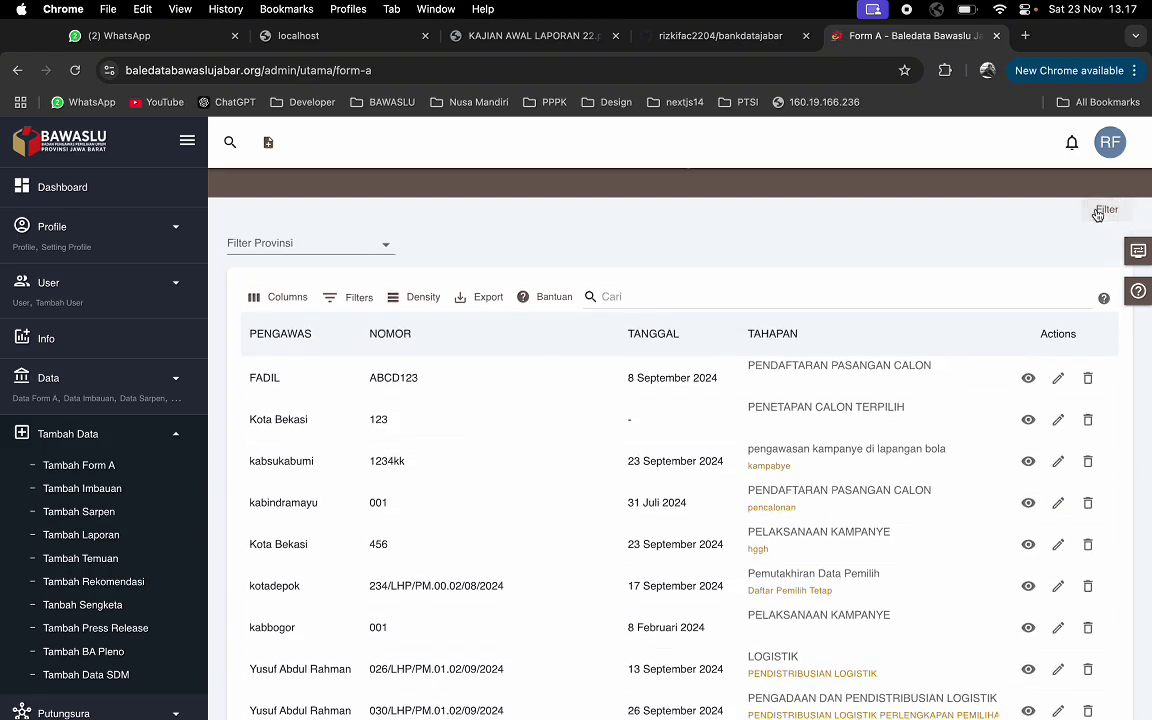
pyautogui.click(1098, 214)
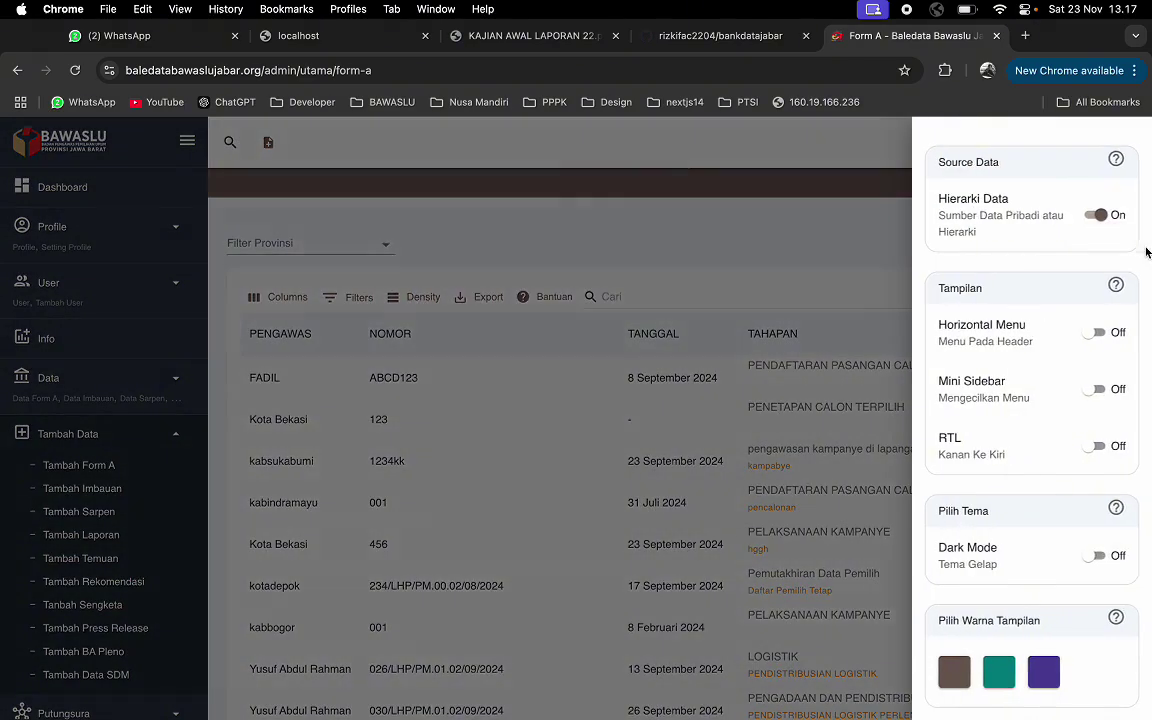
pyautogui.click(1097, 216)
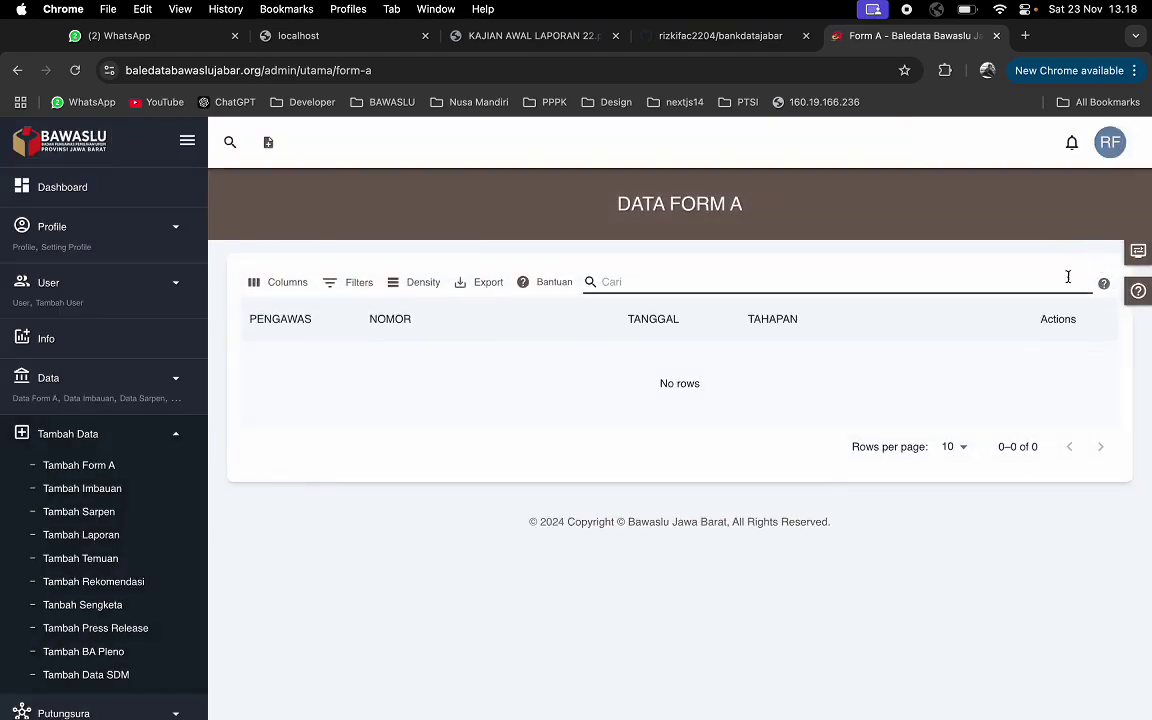
pyautogui.click(1137, 263)
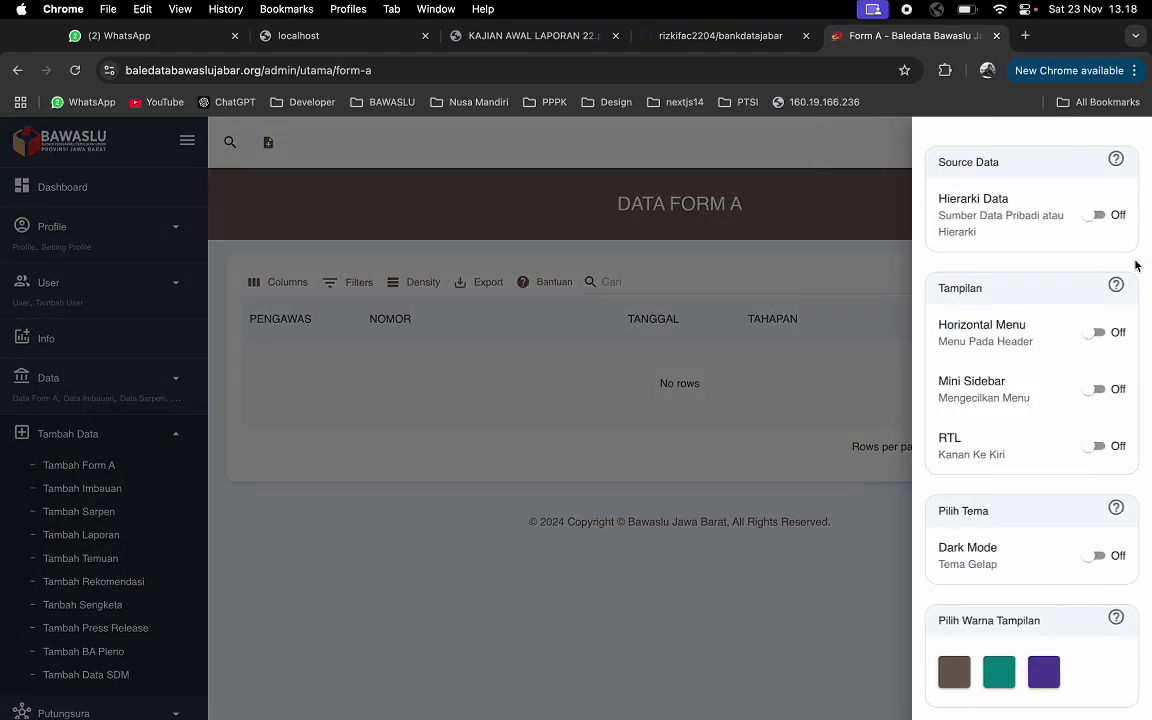
pyautogui.click(1097, 216)
pyautogui.scroll(-5, 779, 455)
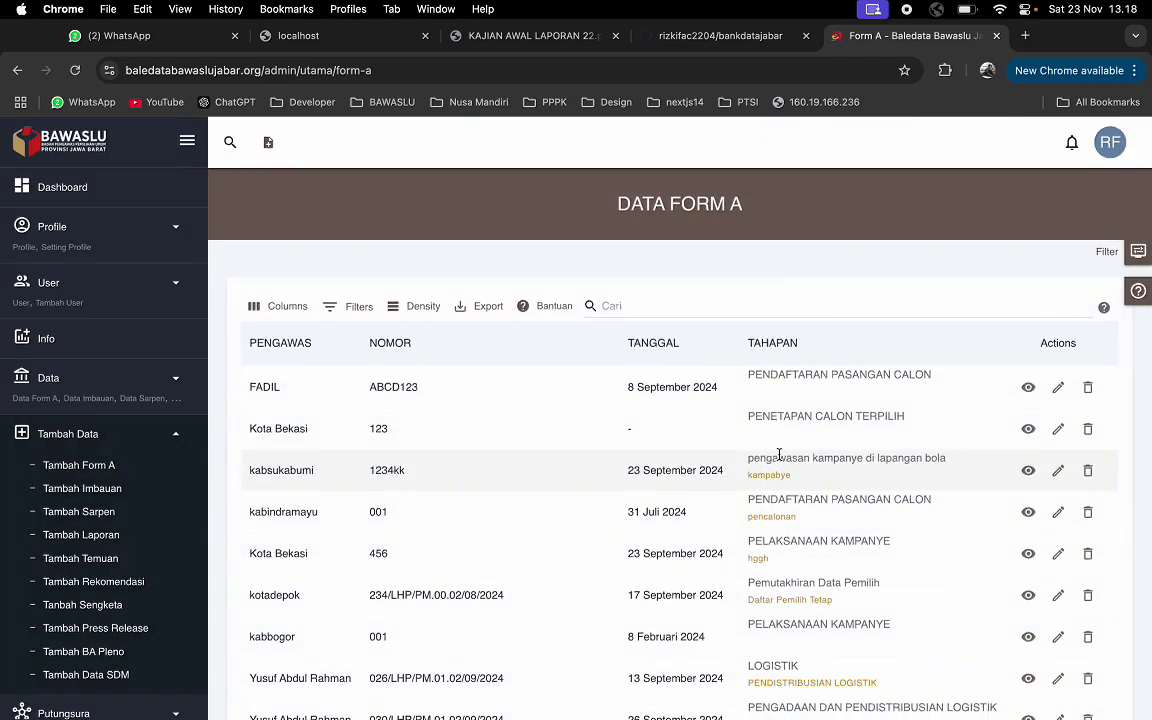
pyautogui.scroll(3, 779, 455)
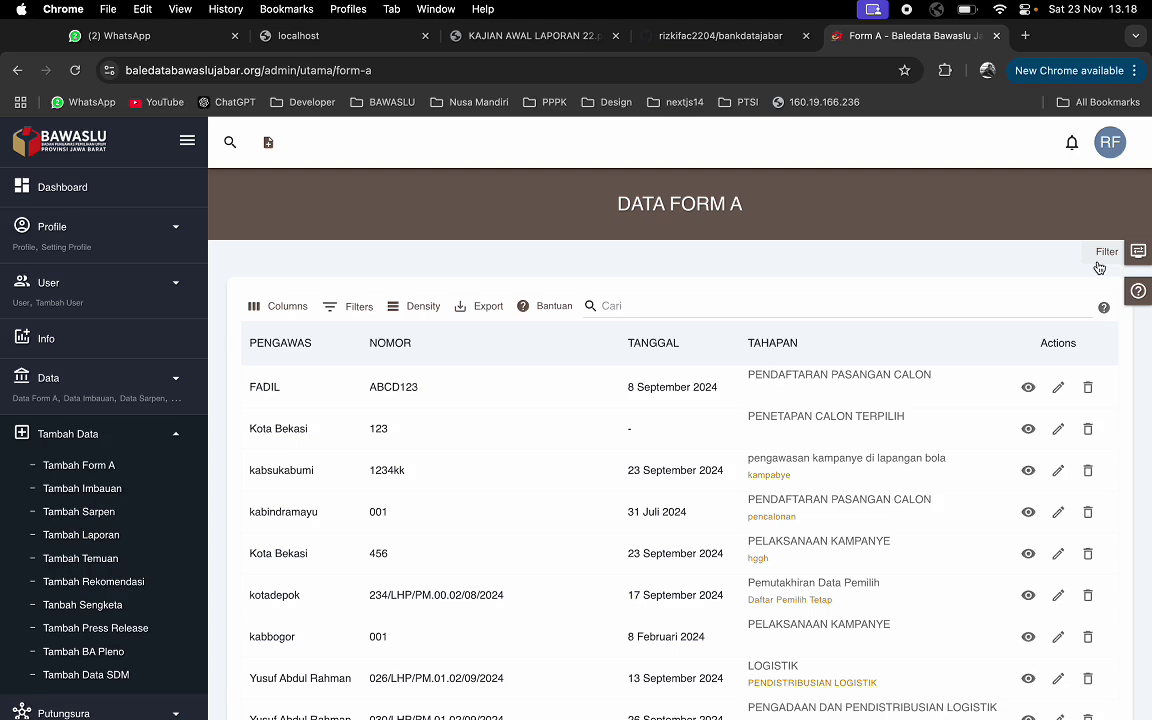
# - Choose JAWA BARAT in Filter Provinsi and SUMEDANG in Filter Kabupaten/Kota
pyautogui.click(1105, 259)
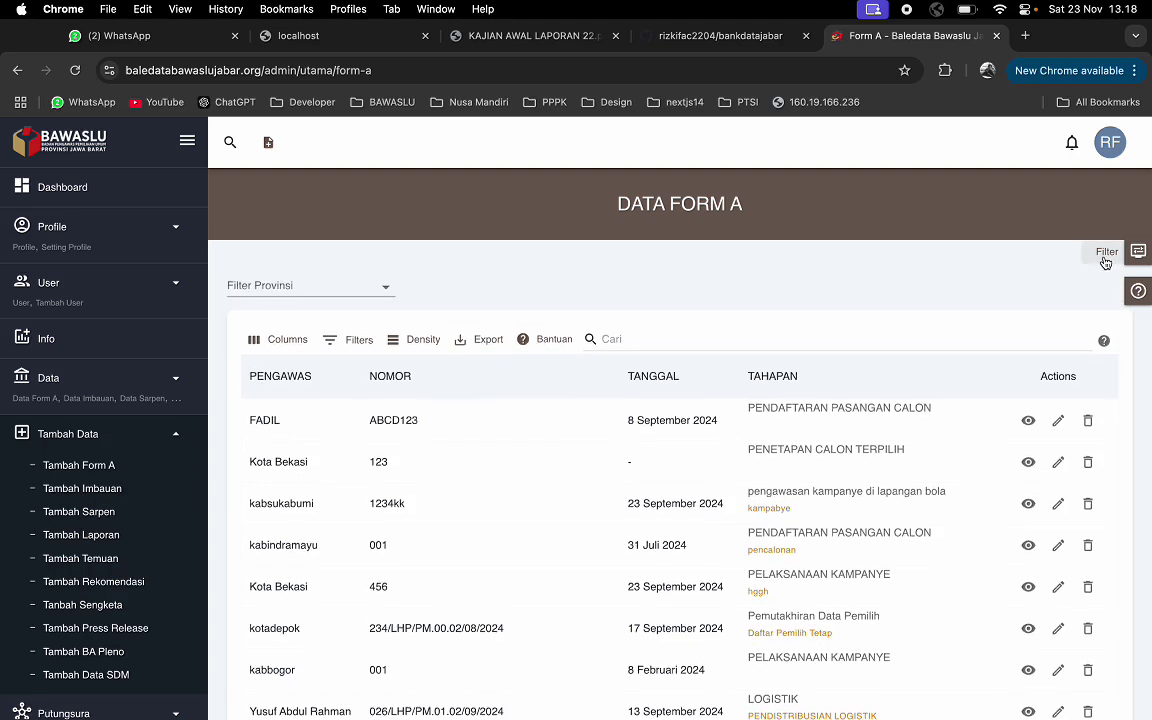
pyautogui.click(309, 297)
pyautogui.click(296, 438)
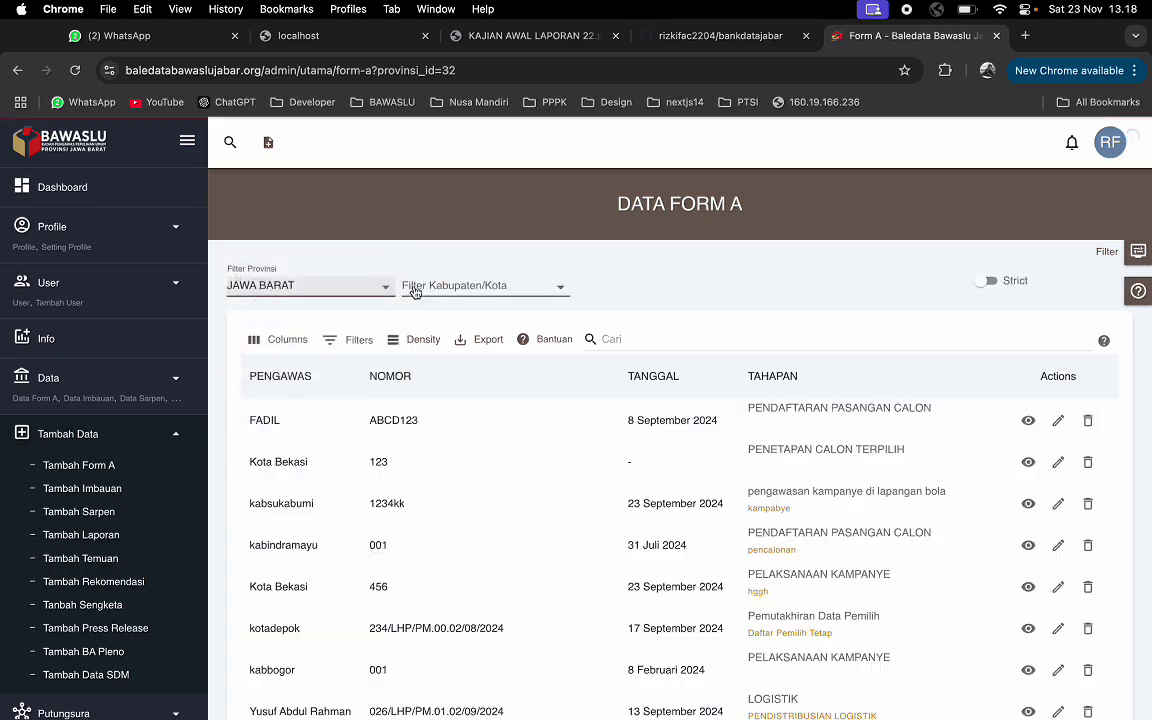
pyautogui.click(440, 288)
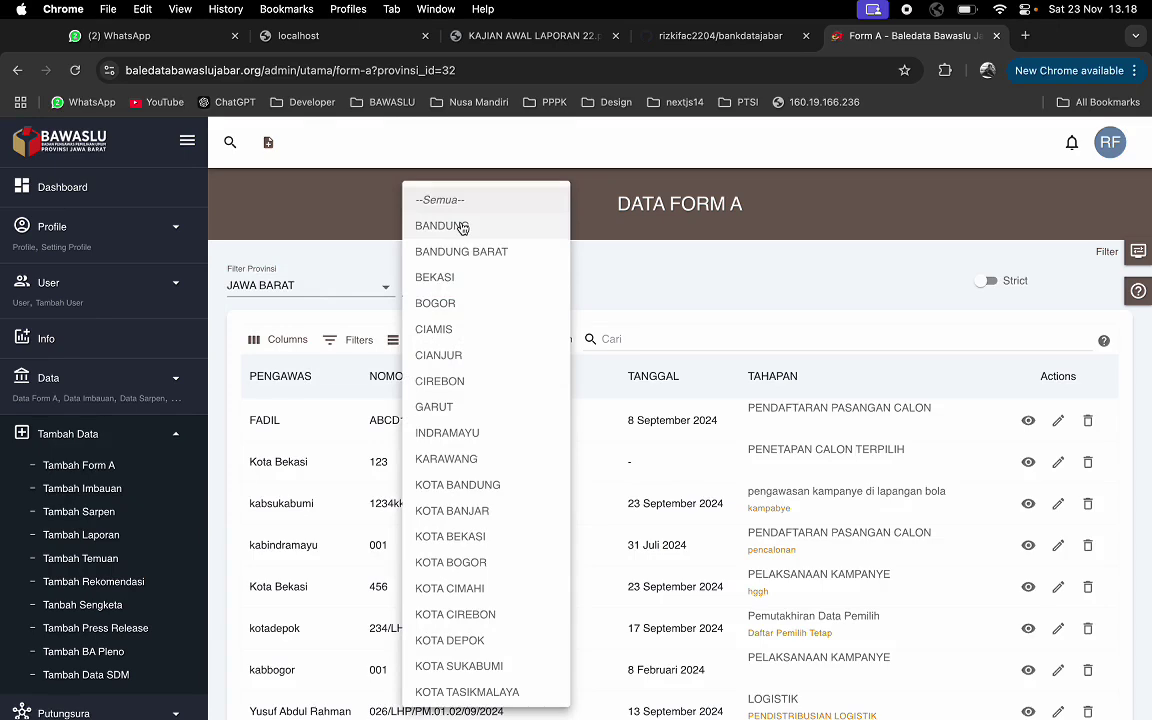
pyautogui.scroll(-4, 462, 228)
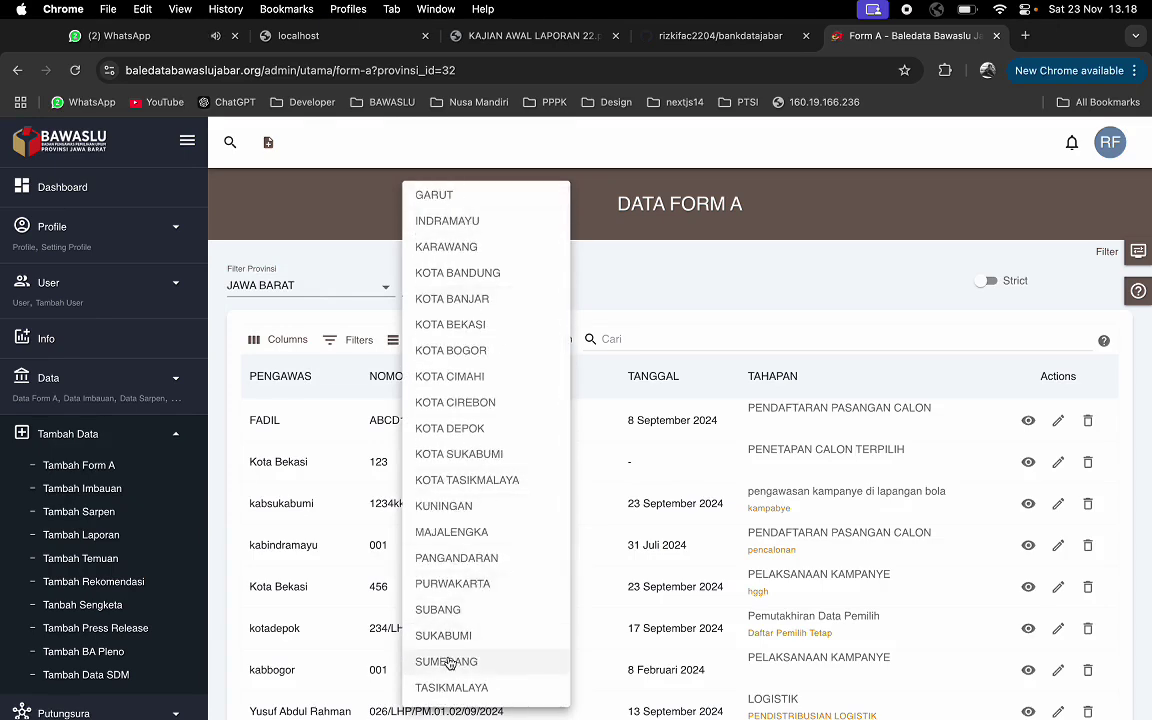
pyautogui.click(449, 662)
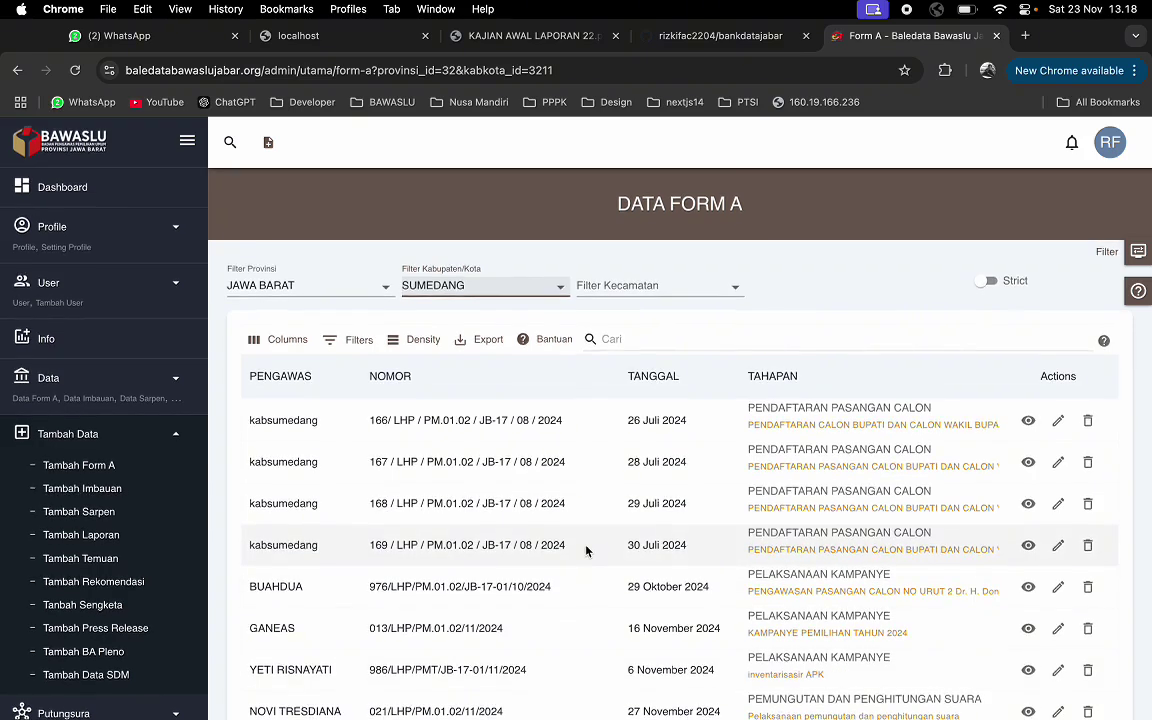
pyautogui.scroll(-3, 586, 548)
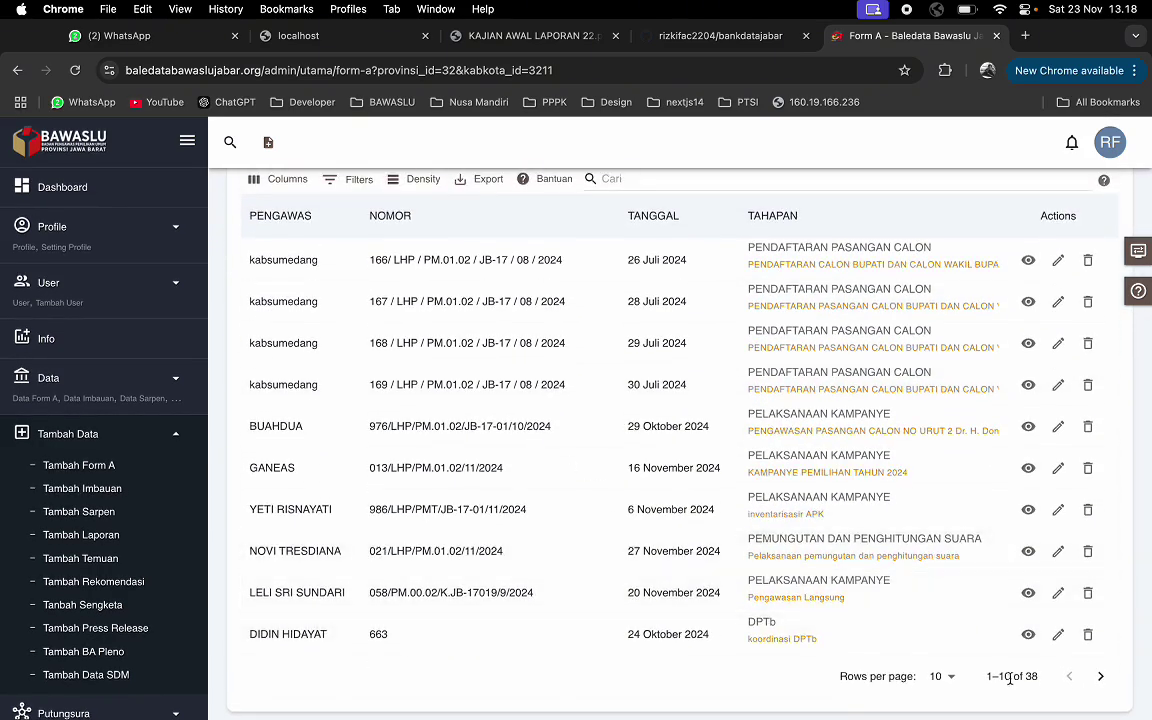
pyautogui.scroll(1, 1035, 676)
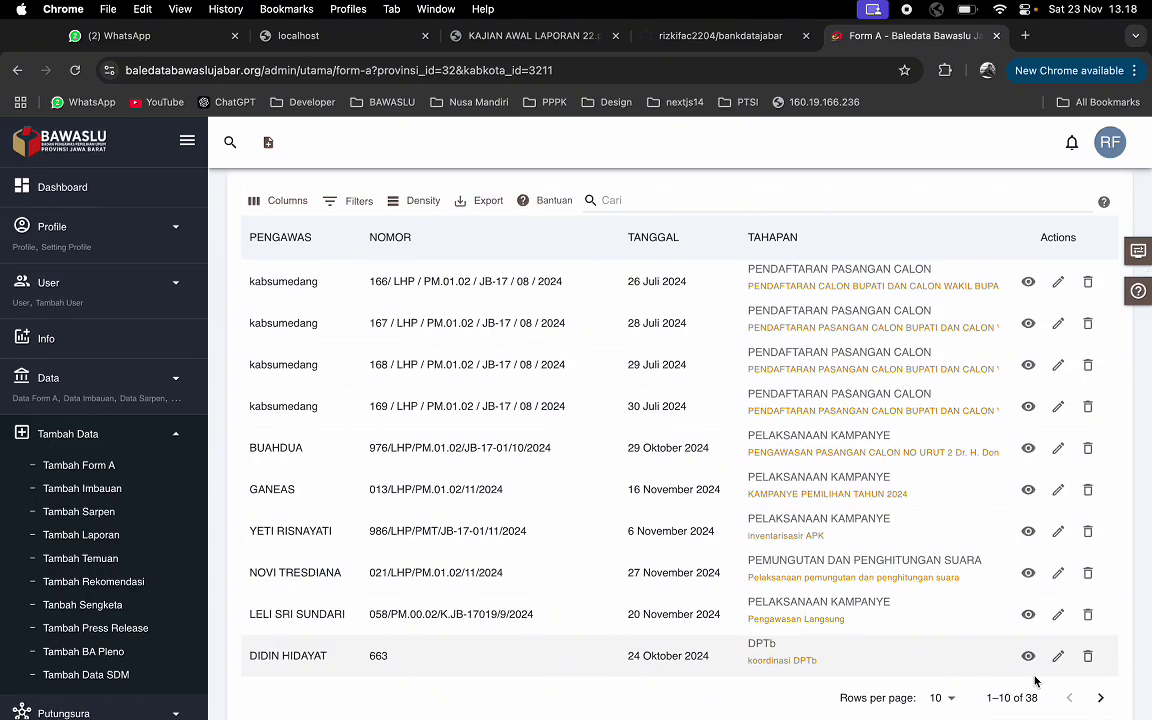
pyautogui.scroll(3, 1035, 681)
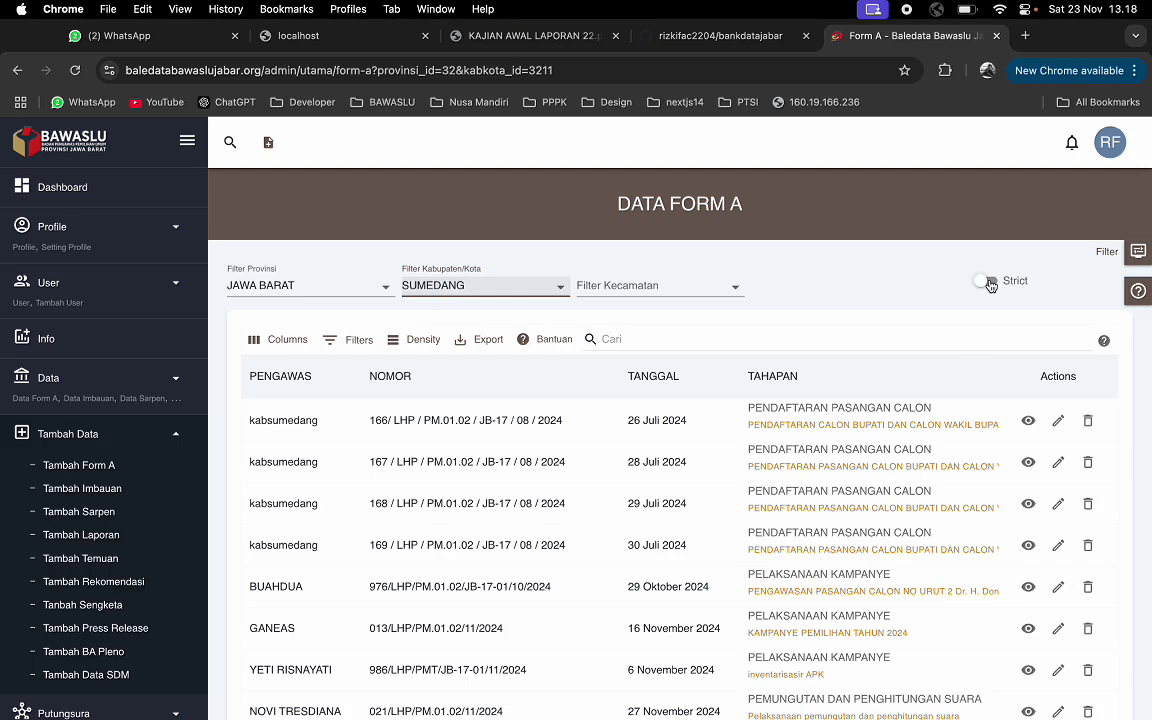
# - Add kecamatan BUAHDUA with Strict on, then switch Strict off, leaving 9 records
pyautogui.click(989, 283)
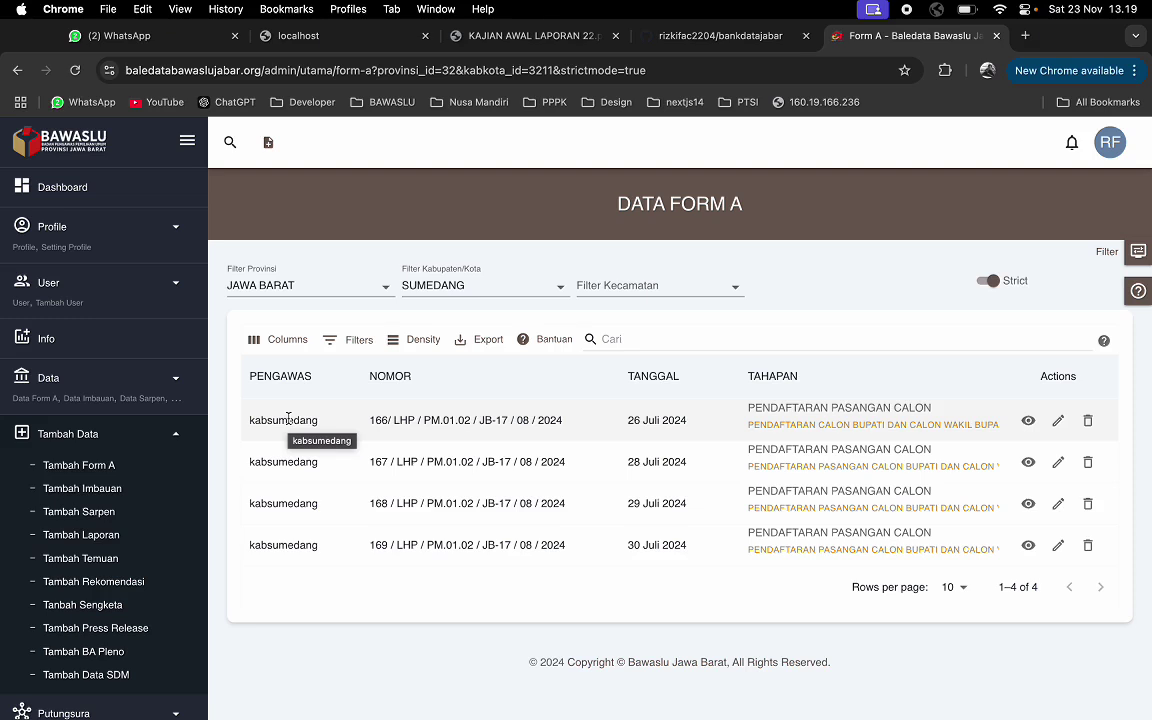
pyautogui.click(614, 288)
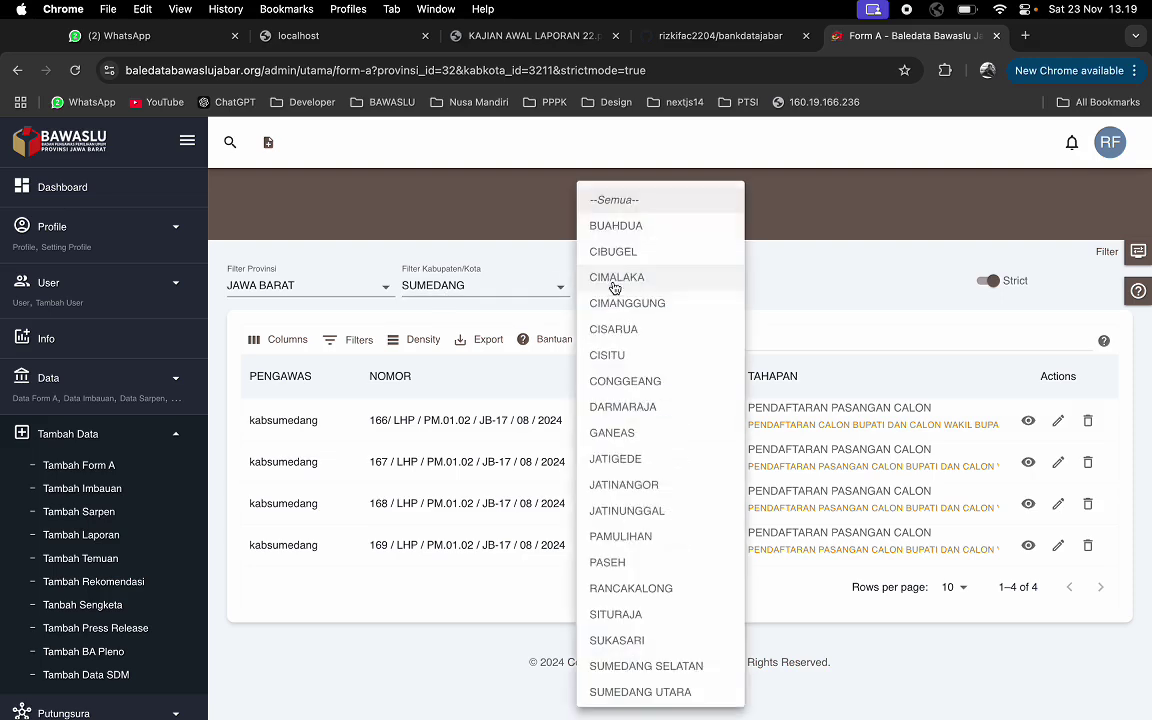
pyautogui.click(617, 227)
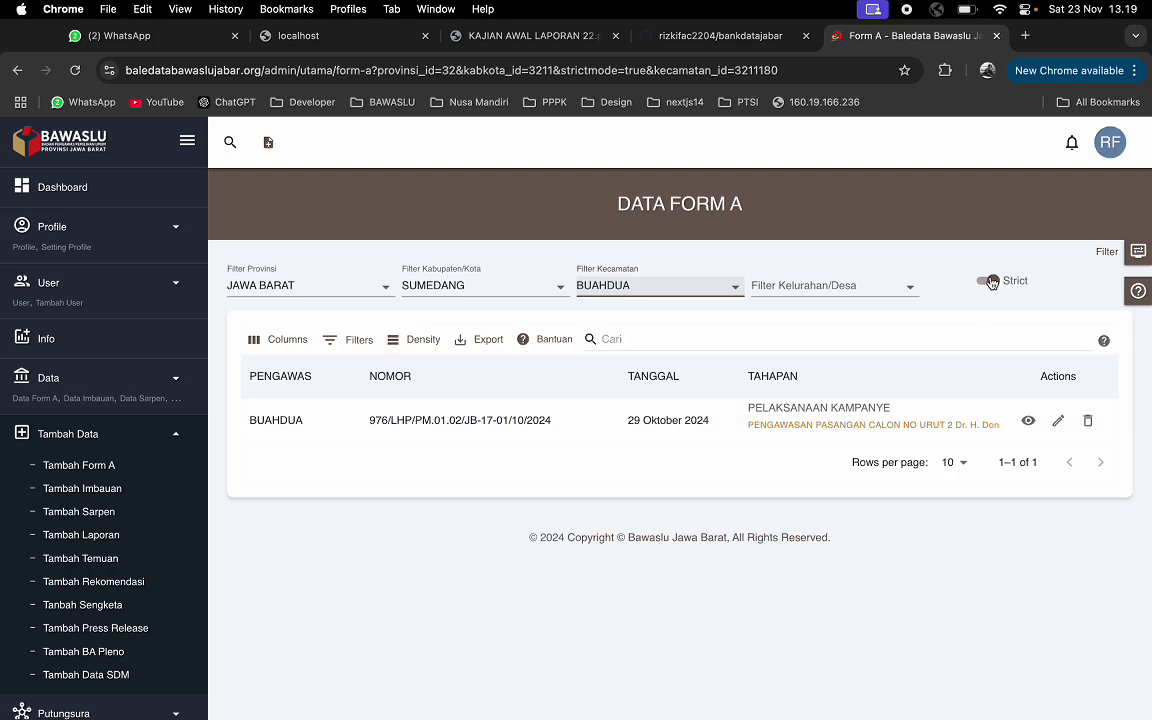
pyautogui.click(990, 281)
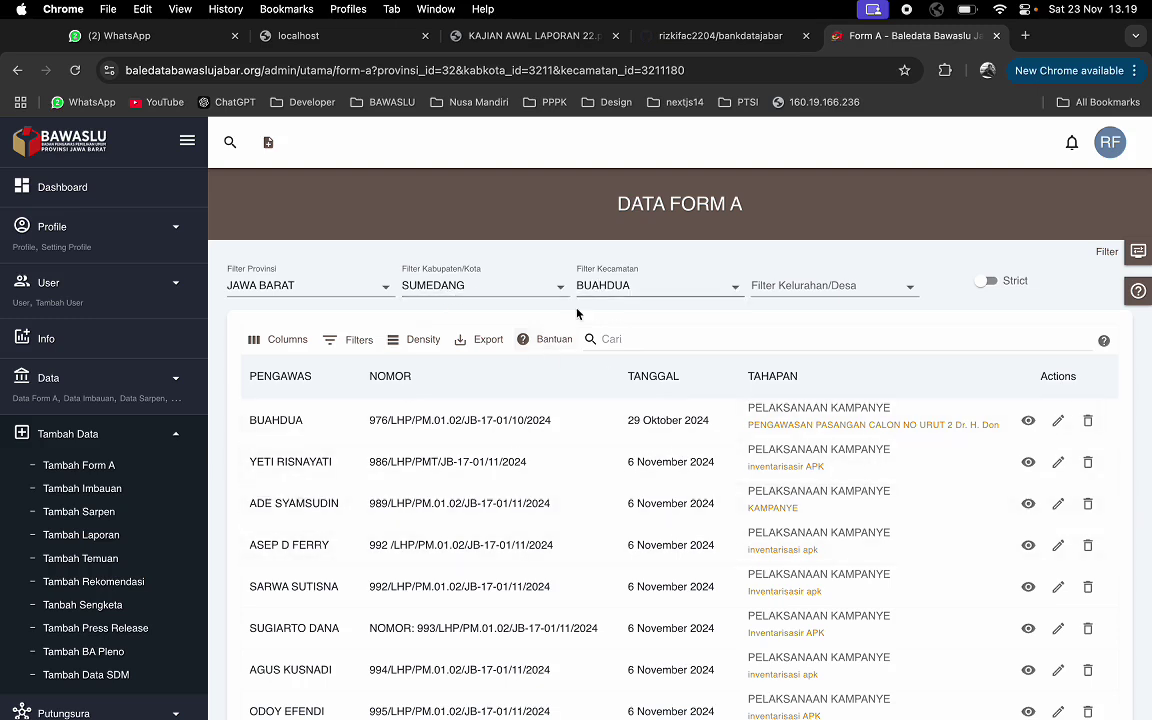
pyautogui.scroll(-1, 590, 300)
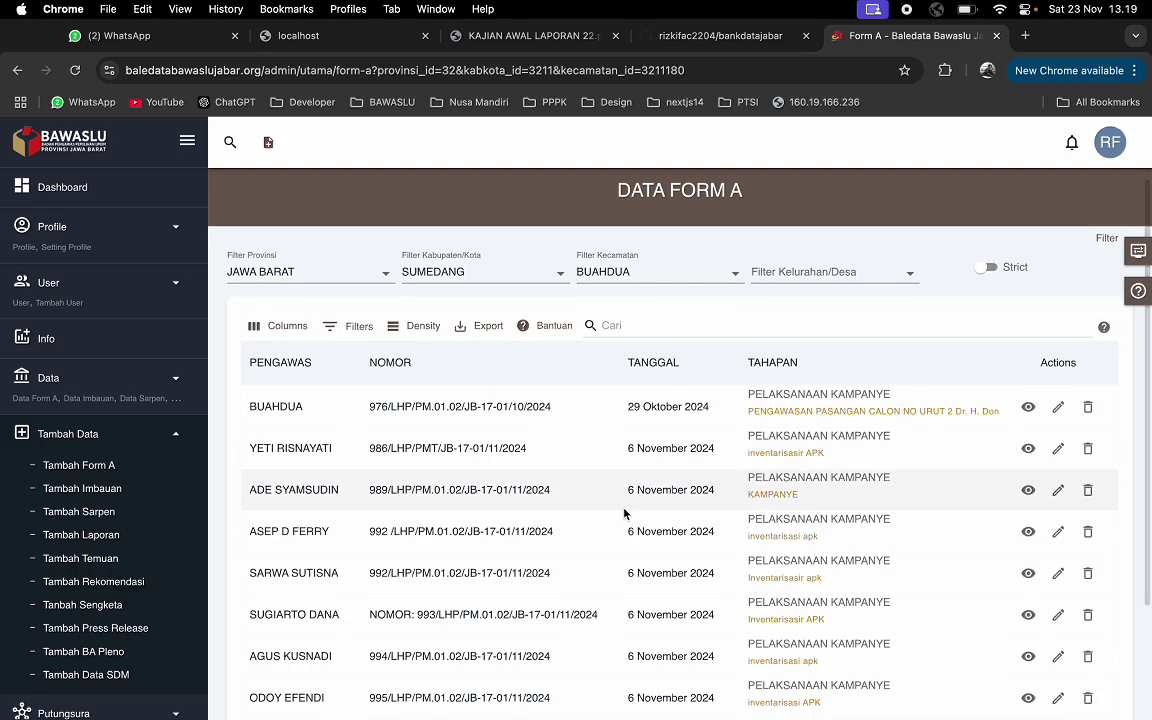
pyautogui.scroll(-5, 624, 513)
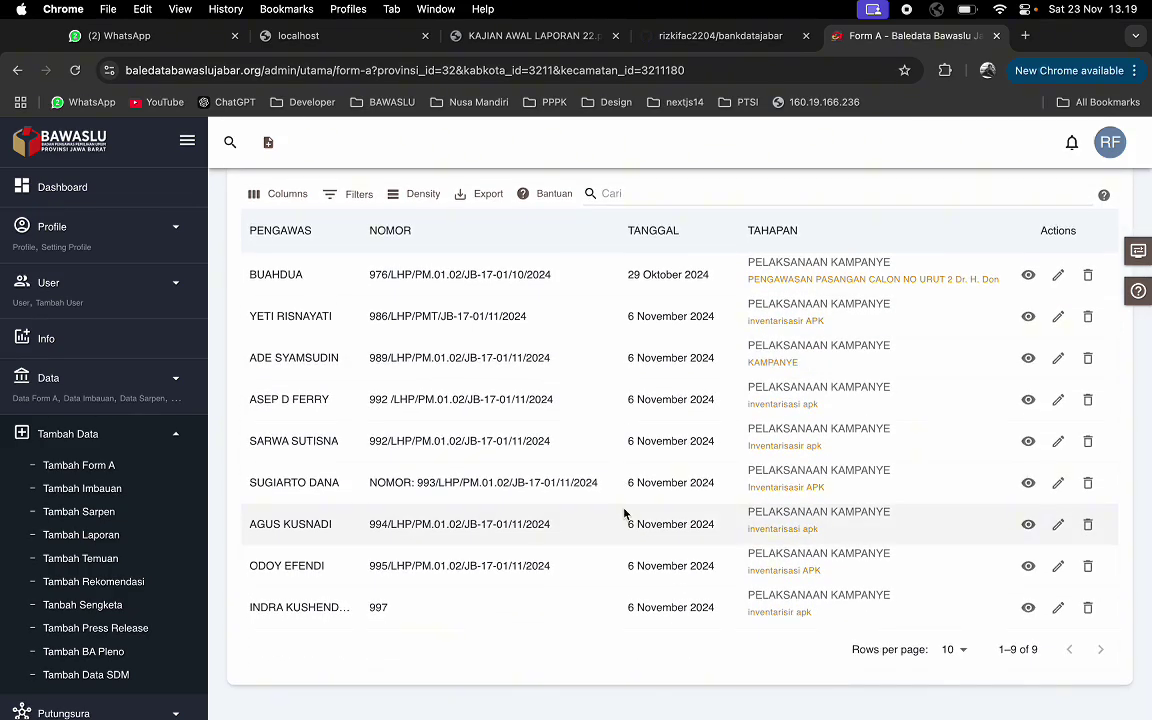
pyautogui.scroll(5, 624, 513)
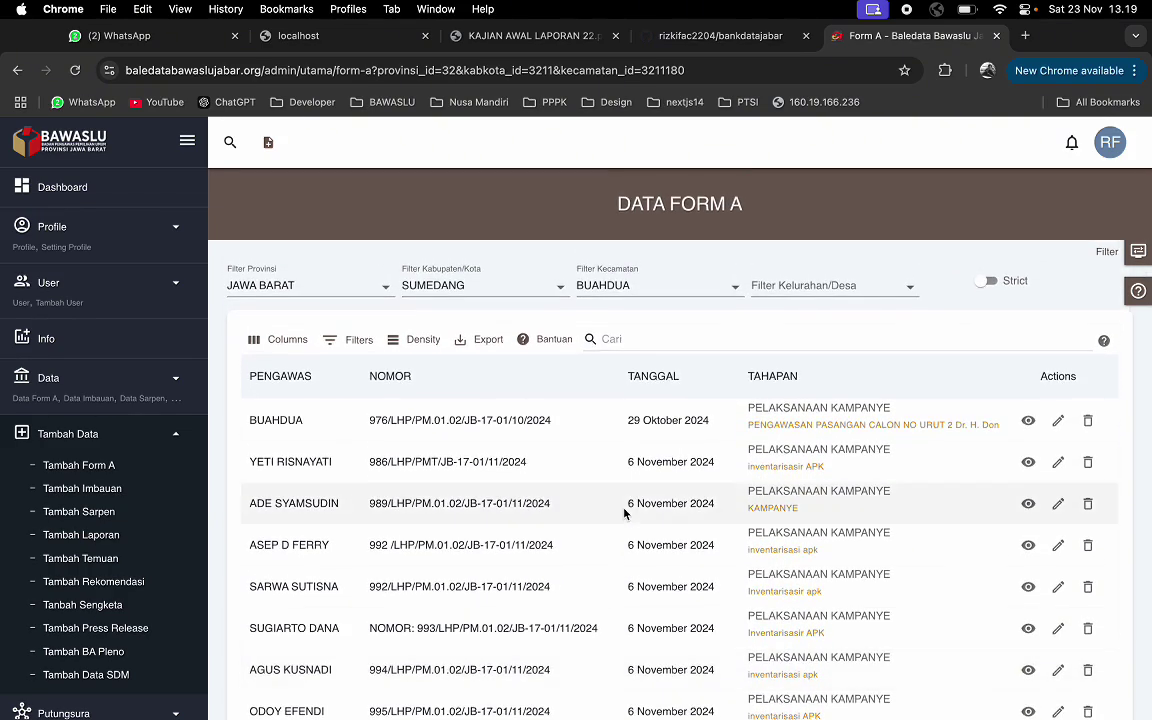
pyautogui.click(622, 345)
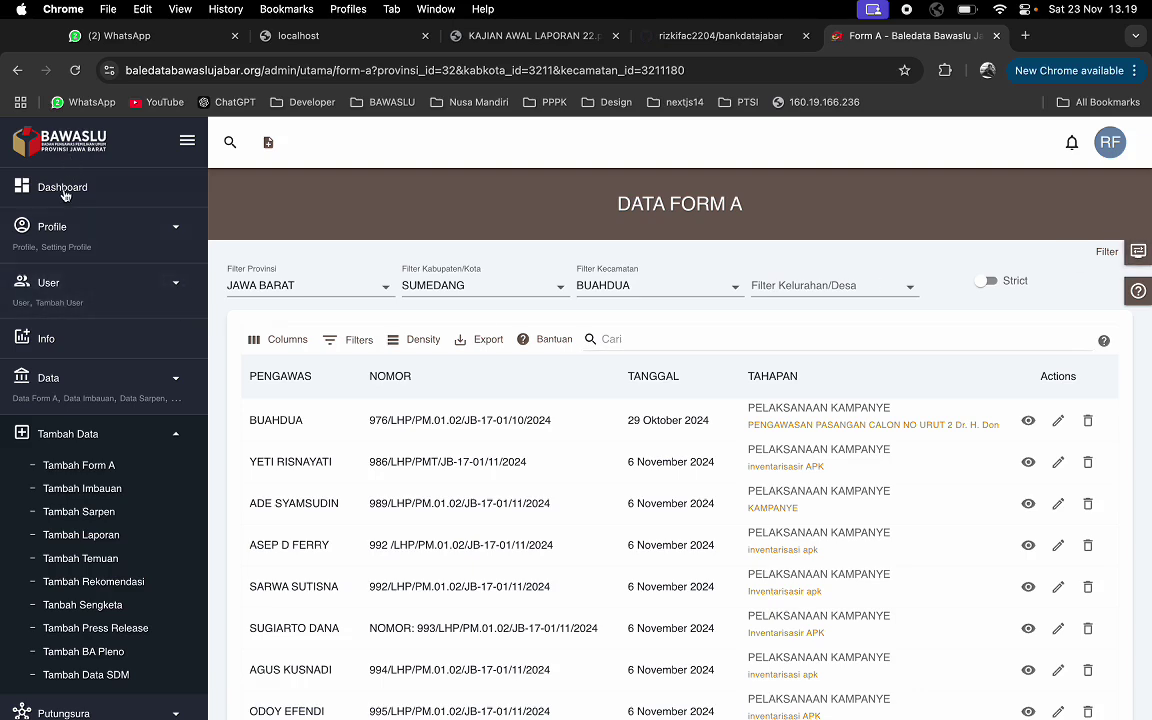
# - Go to the dashboard and switch Hierarki Data off in the Customization panel
pyautogui.click(63, 190)
pyautogui.click(1140, 250)
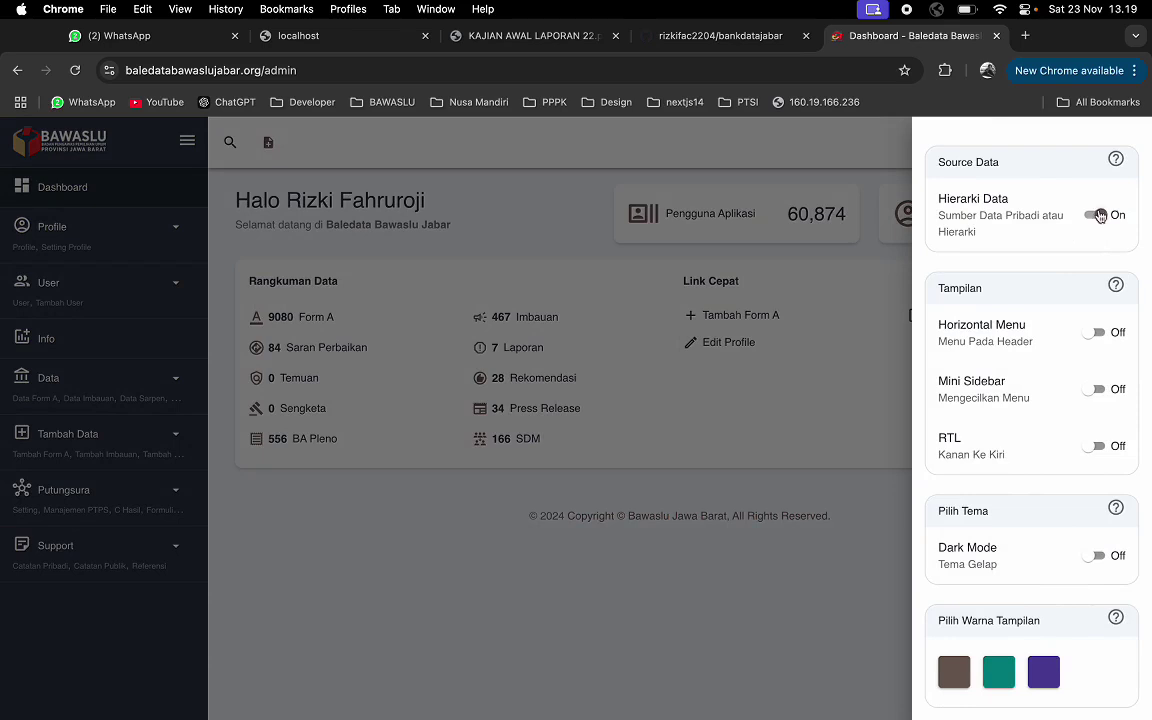
pyautogui.click(743, 424)
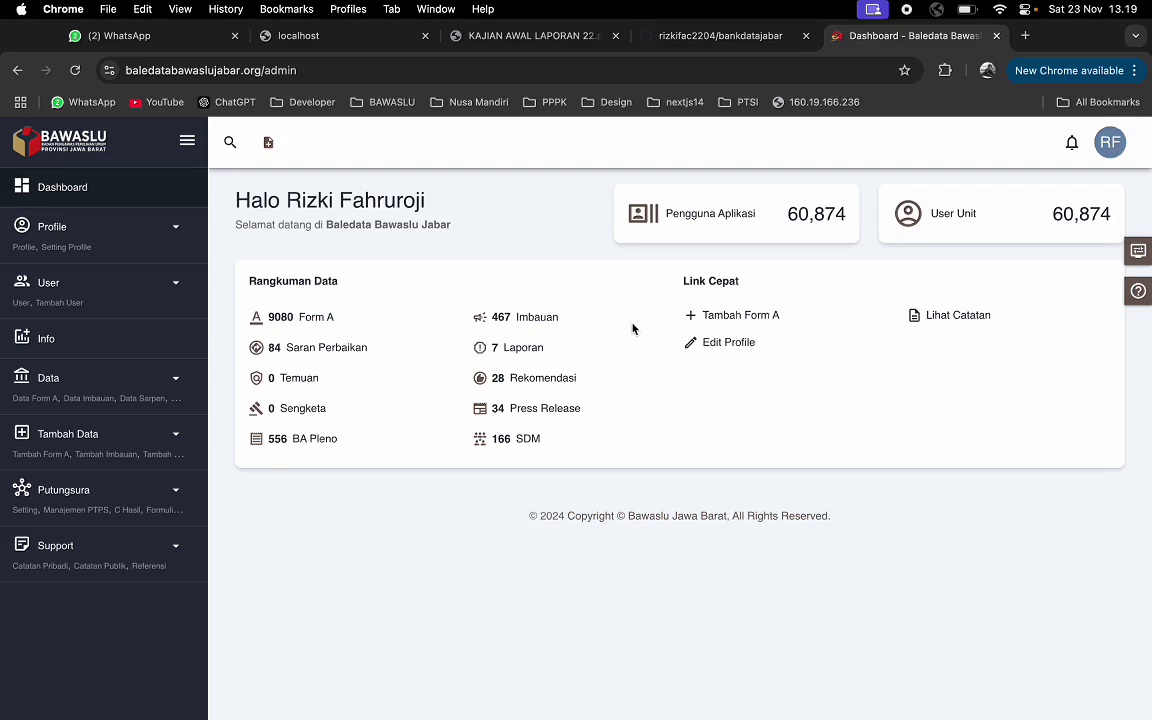
pyautogui.click(1138, 251)
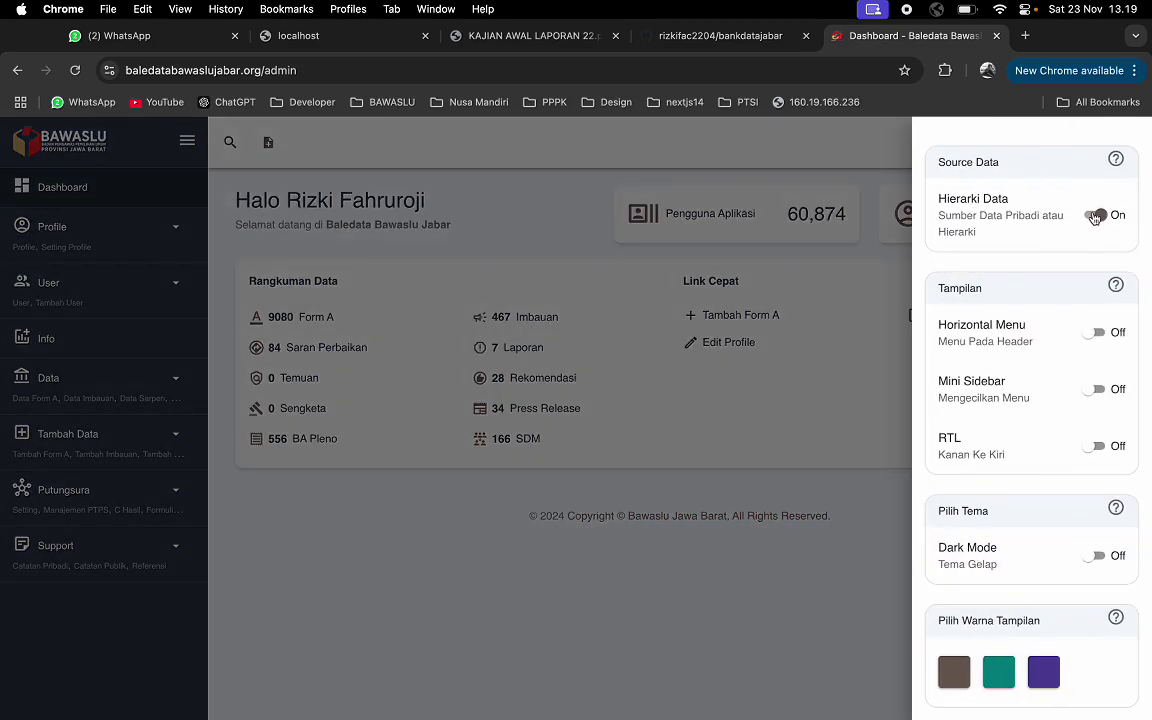
pyautogui.click(1094, 216)
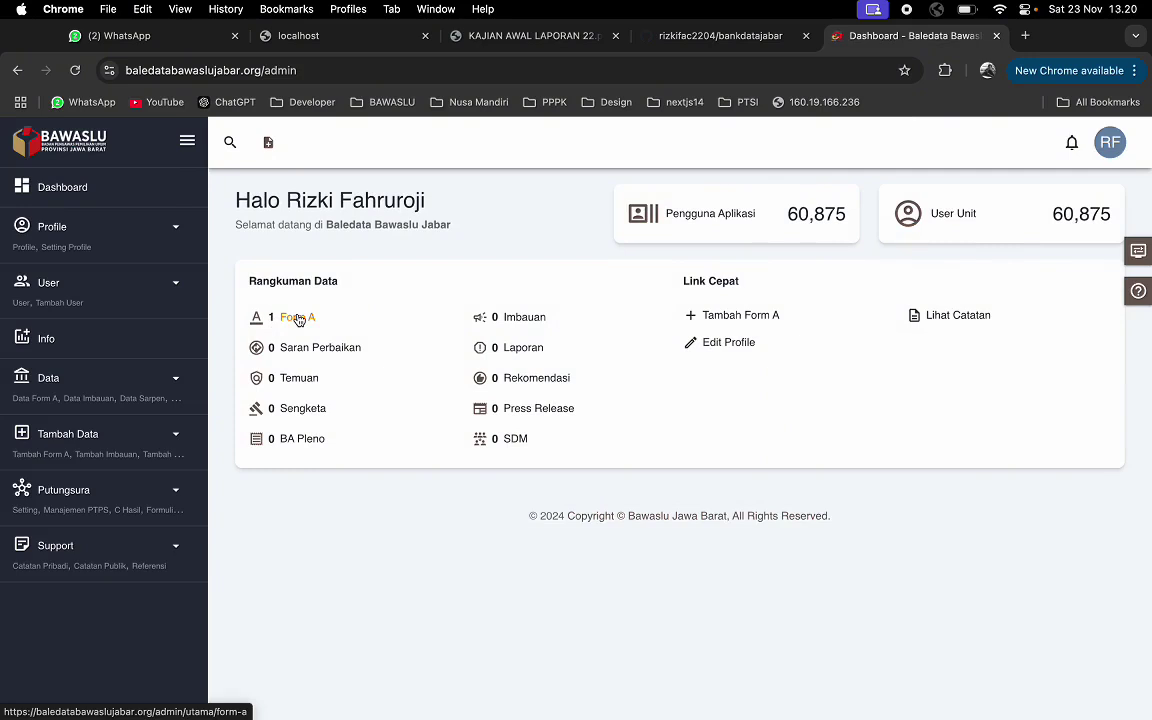
# - Check the Form A summary records, then switch Hierarki Data back on for the dashboard
pyautogui.click(297, 318)
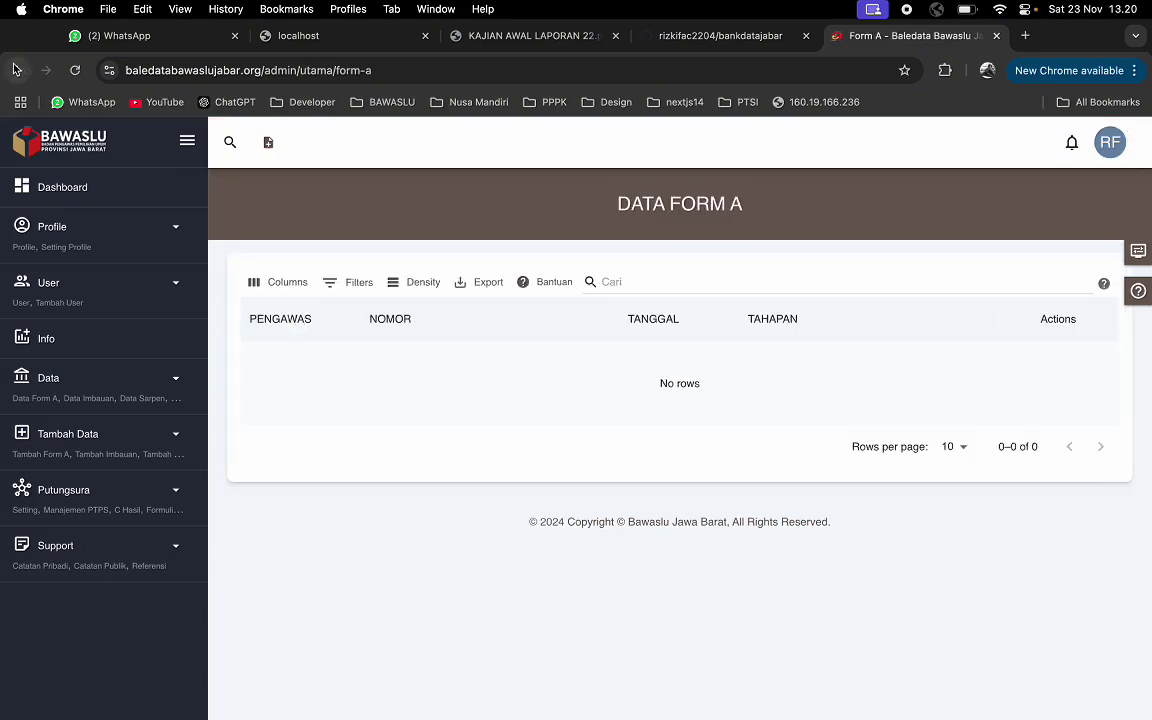
pyautogui.click(16, 70)
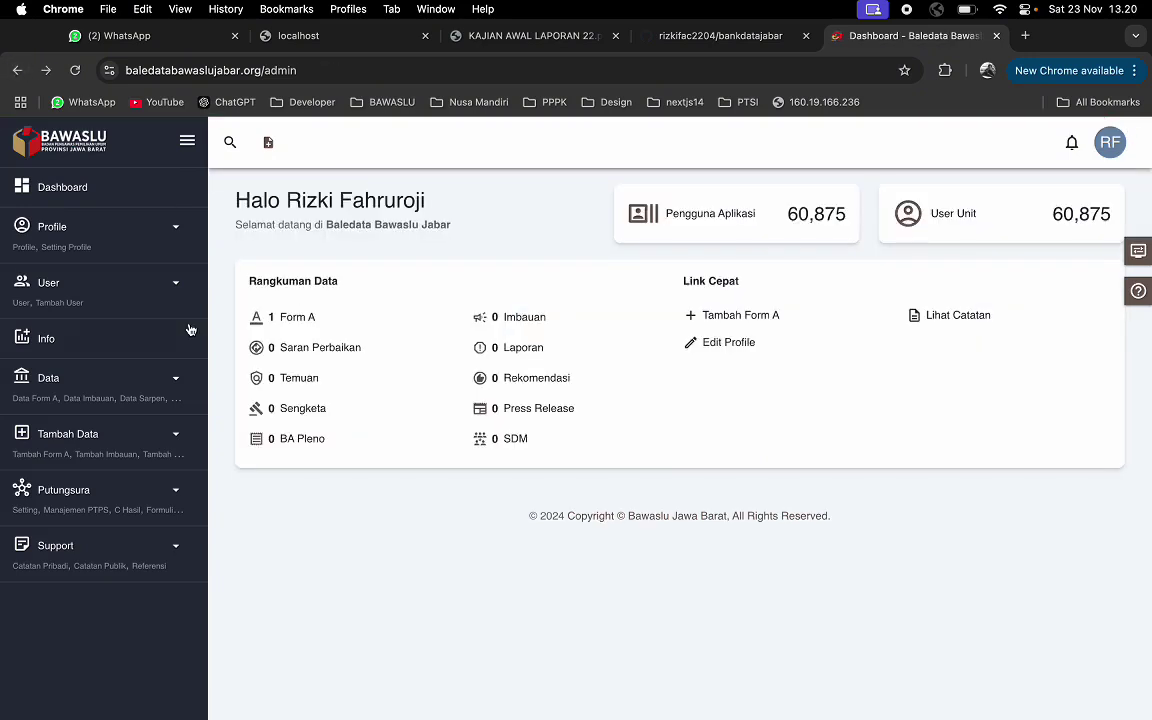
pyautogui.click(1138, 251)
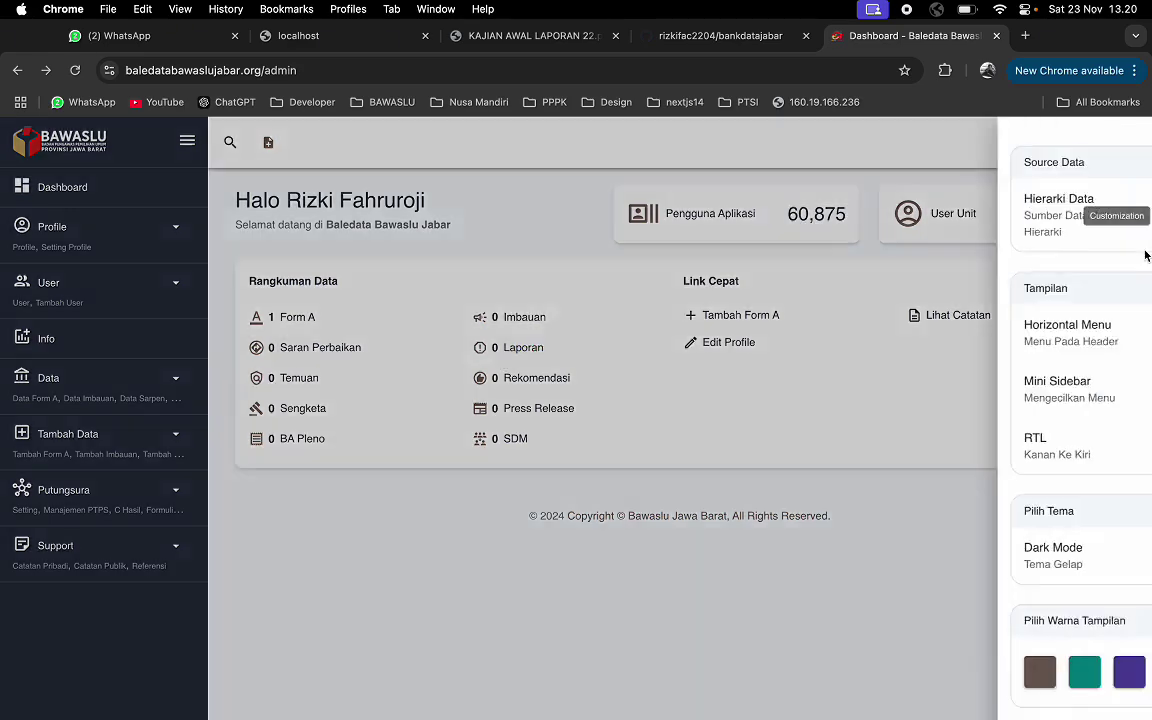
pyautogui.click(1098, 215)
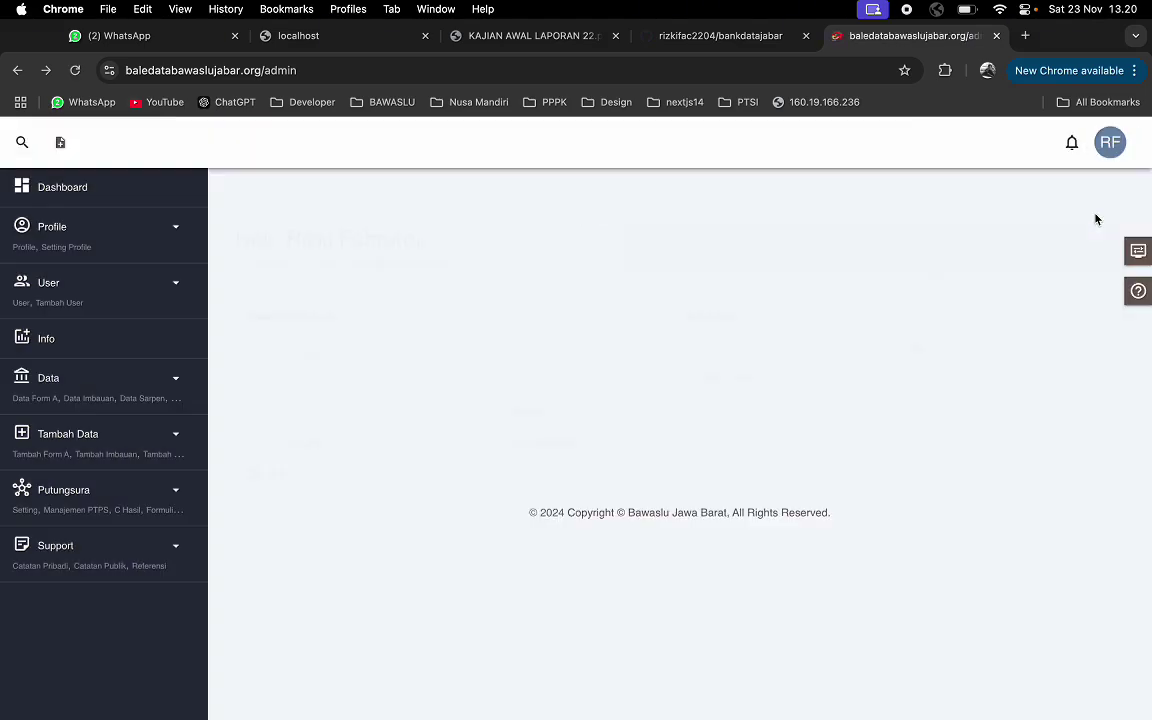
# - Open the Data Form A list and filter it to province JAWA BARAT
pyautogui.click(85, 395)
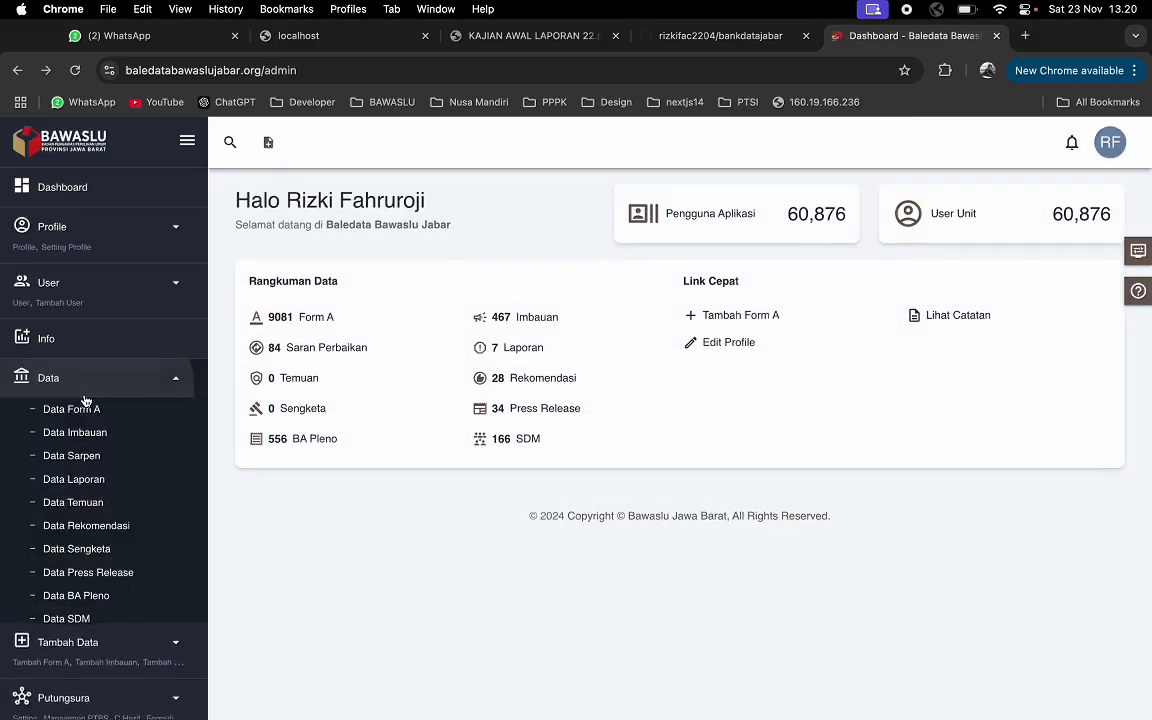
pyautogui.click(72, 413)
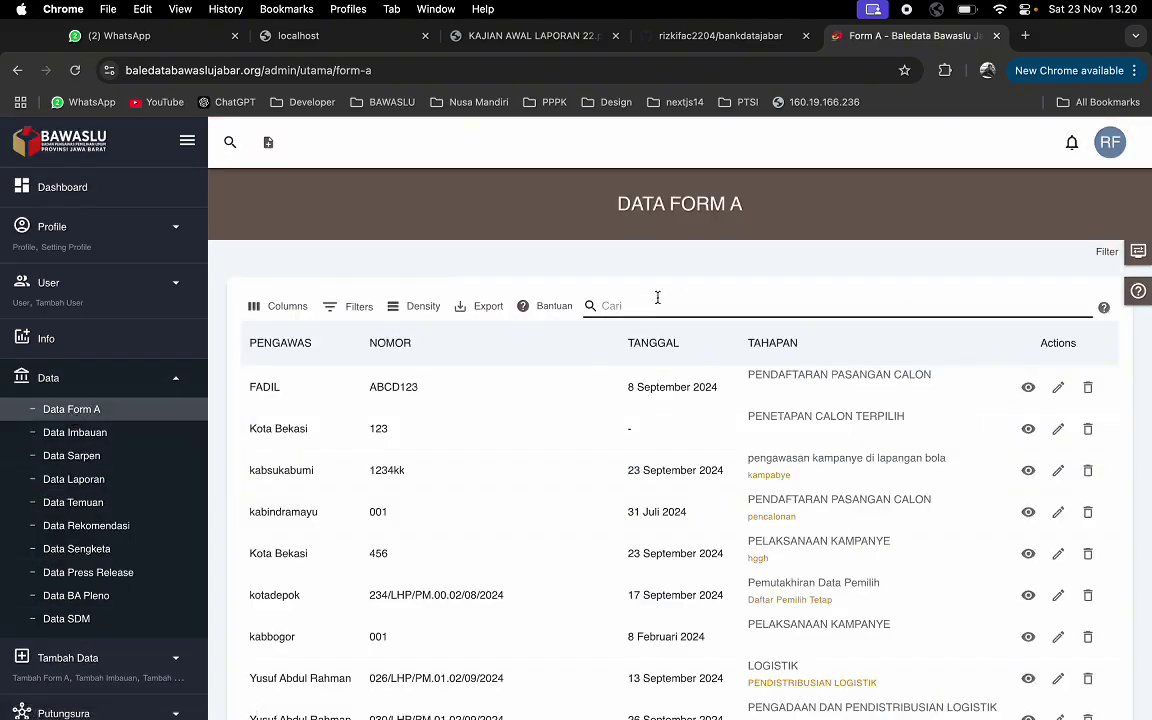
pyautogui.click(1138, 251)
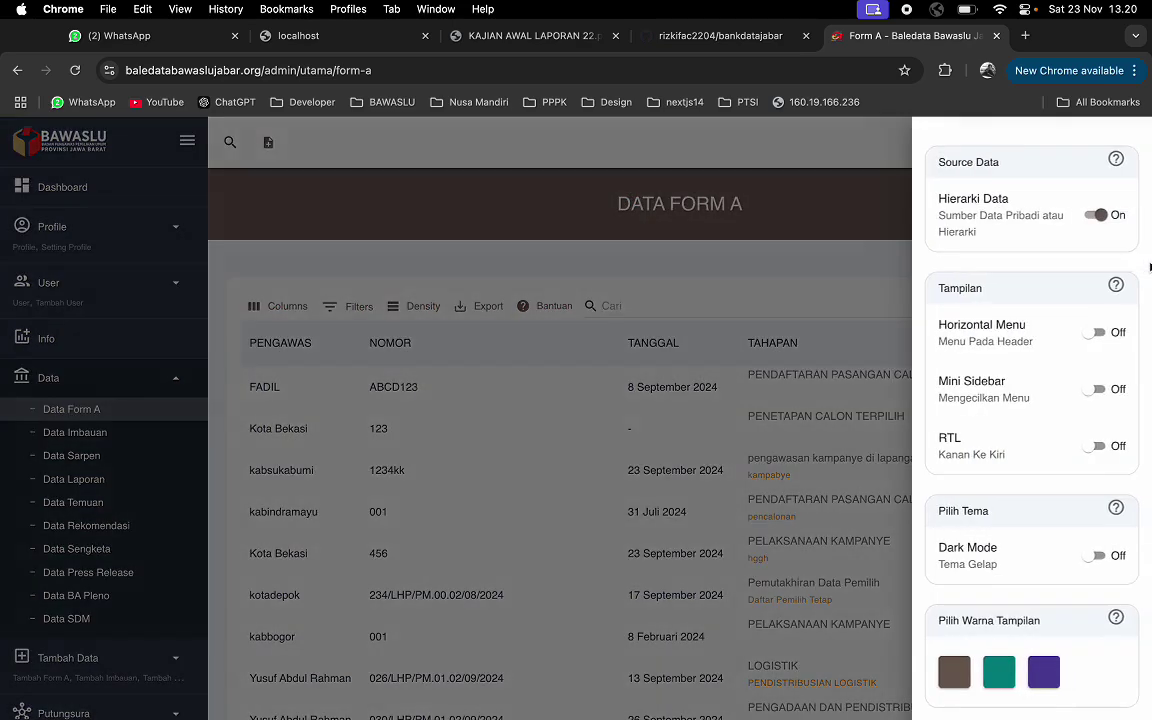
pyautogui.click(734, 256)
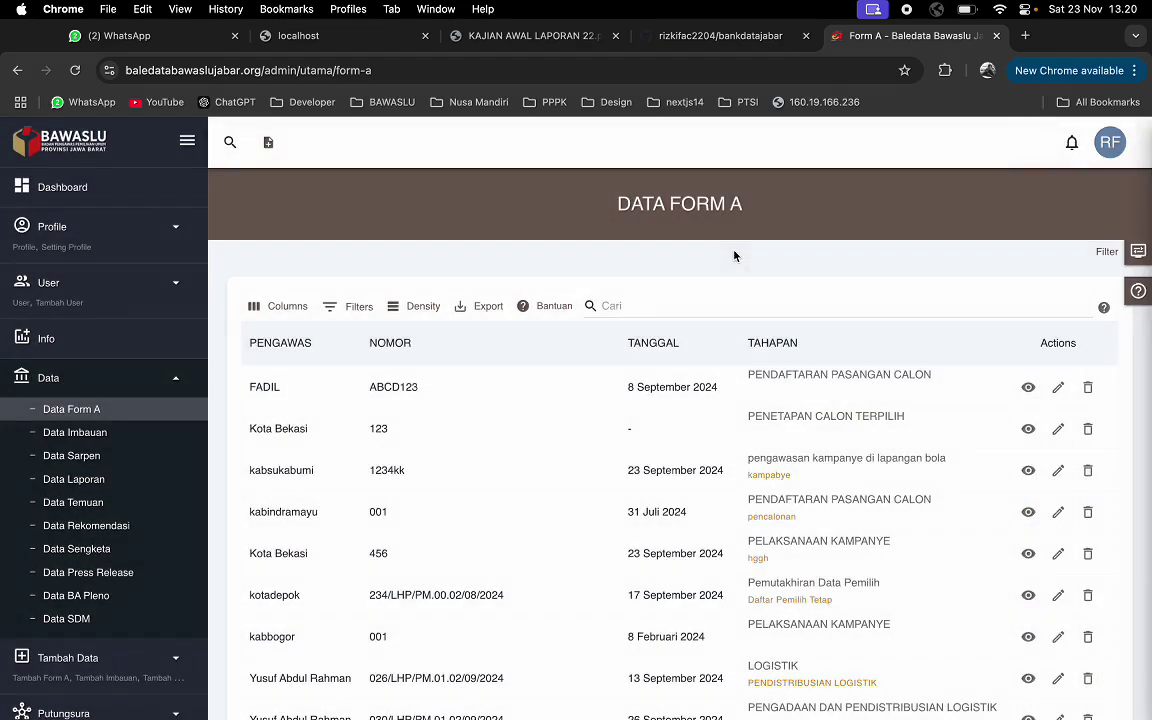
pyautogui.click(1107, 255)
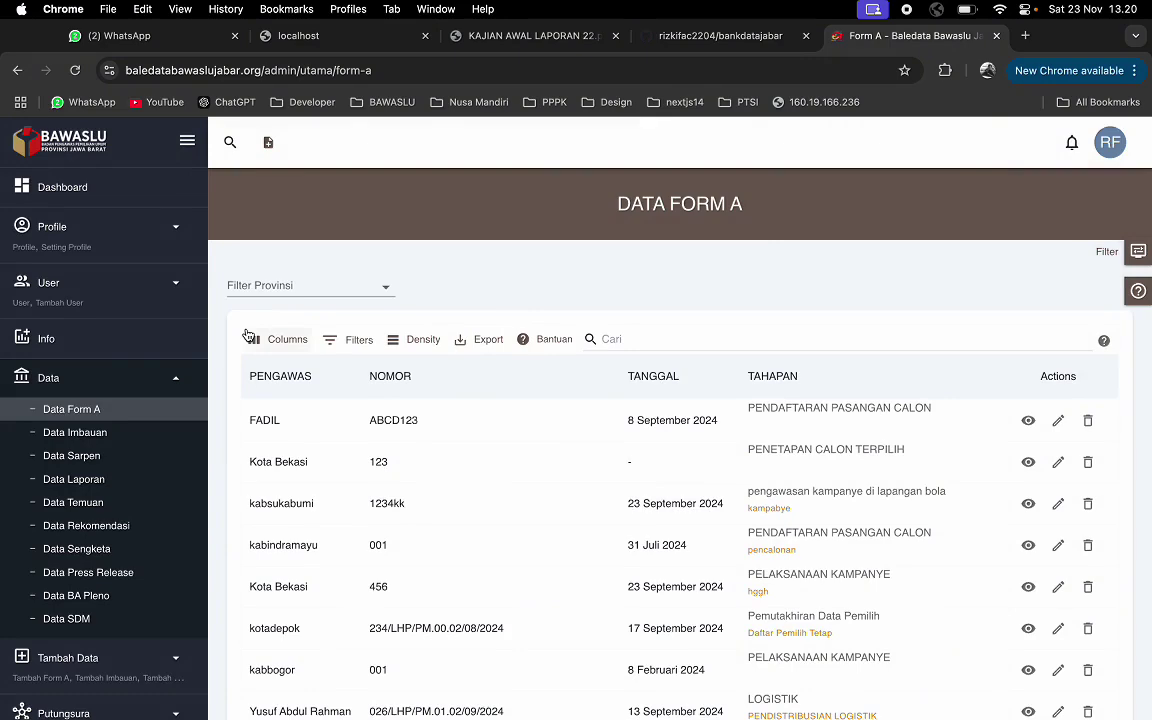
pyautogui.click(267, 292)
pyautogui.click(275, 434)
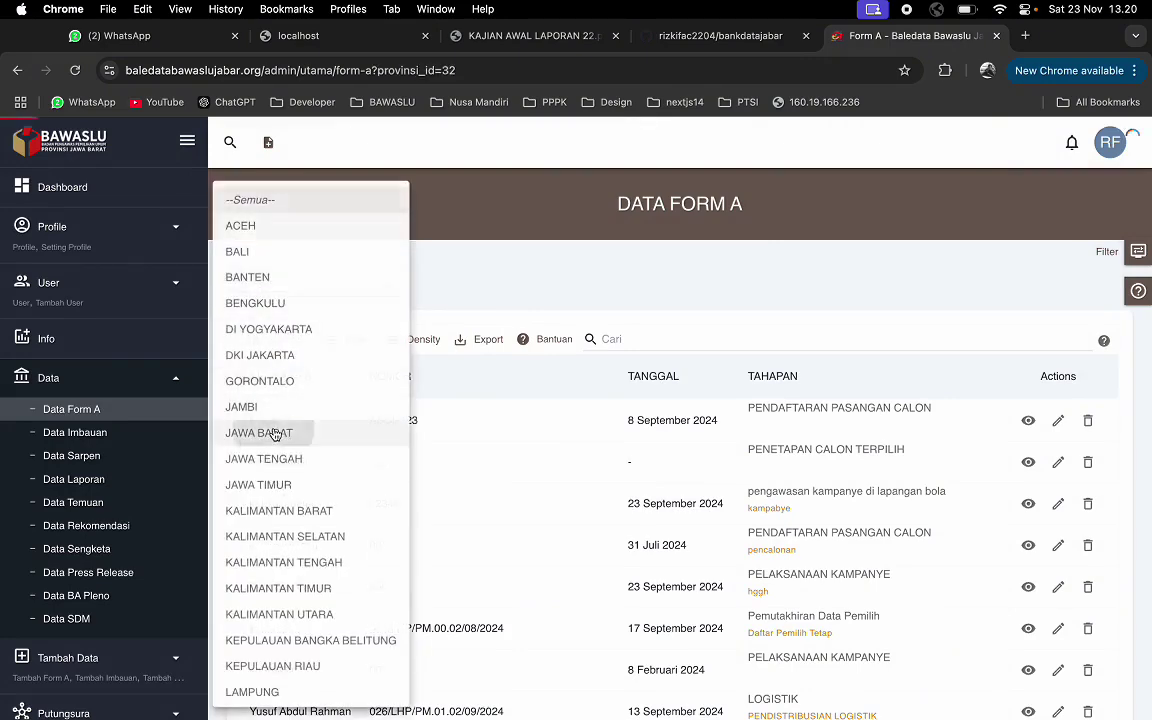
# - Try the kabupaten/kota filters BANDUNG, BANDUNG BARAT and CIAMIS in turn
pyautogui.click(503, 288)
pyautogui.click(487, 237)
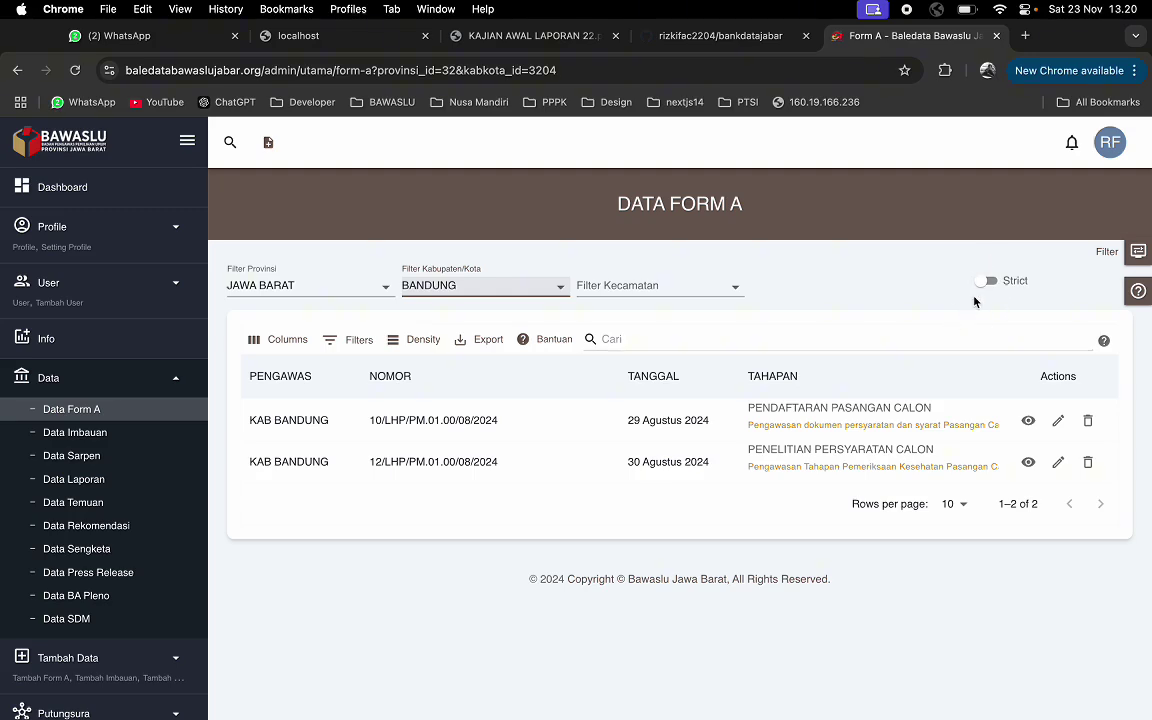
pyautogui.click(496, 293)
pyautogui.click(484, 258)
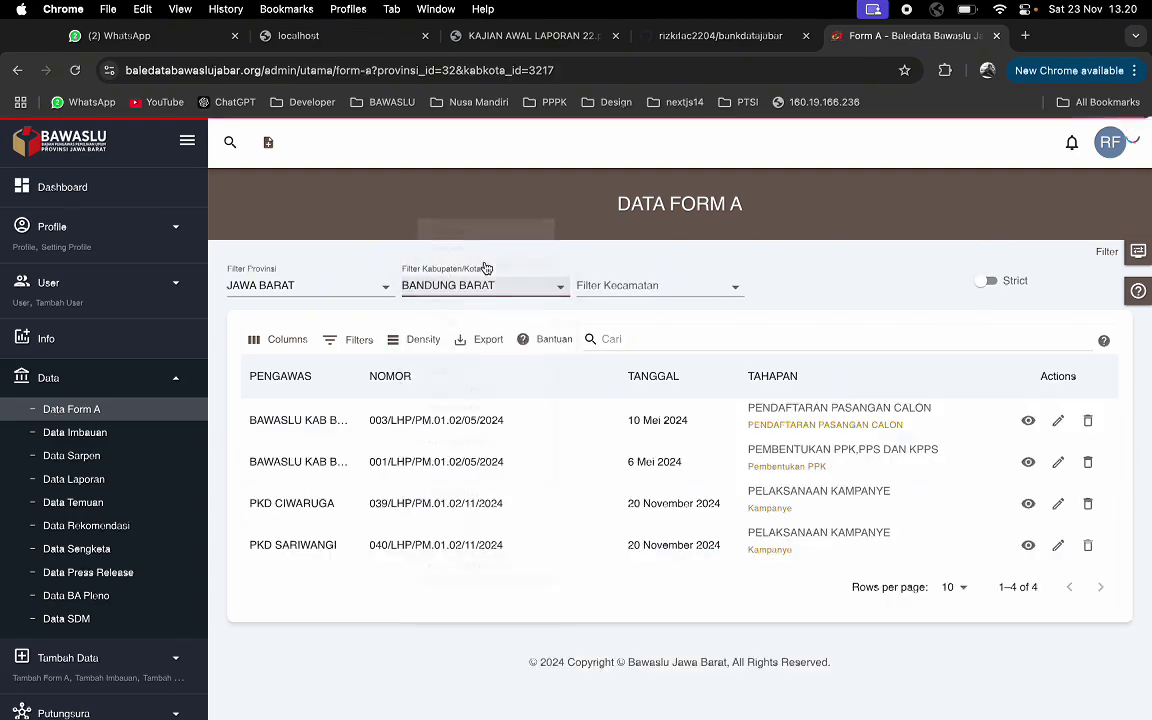
pyautogui.click(496, 290)
pyautogui.click(478, 326)
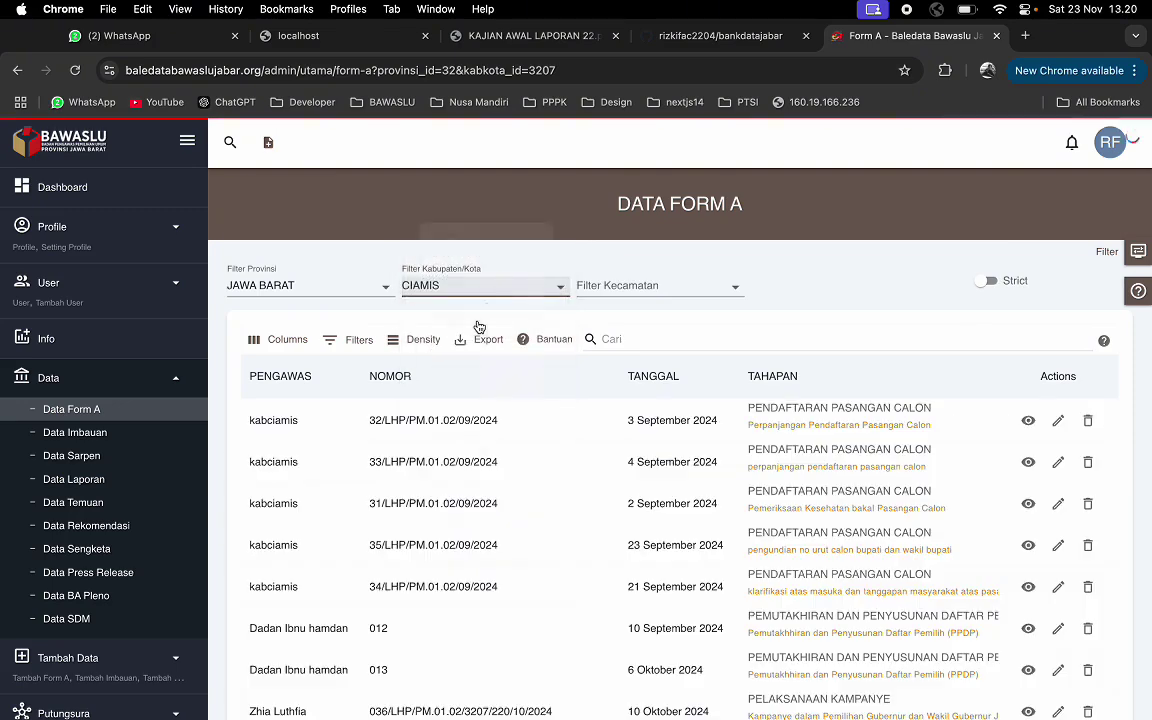
pyautogui.scroll(-3, 807, 304)
pyautogui.scroll(3, 807, 303)
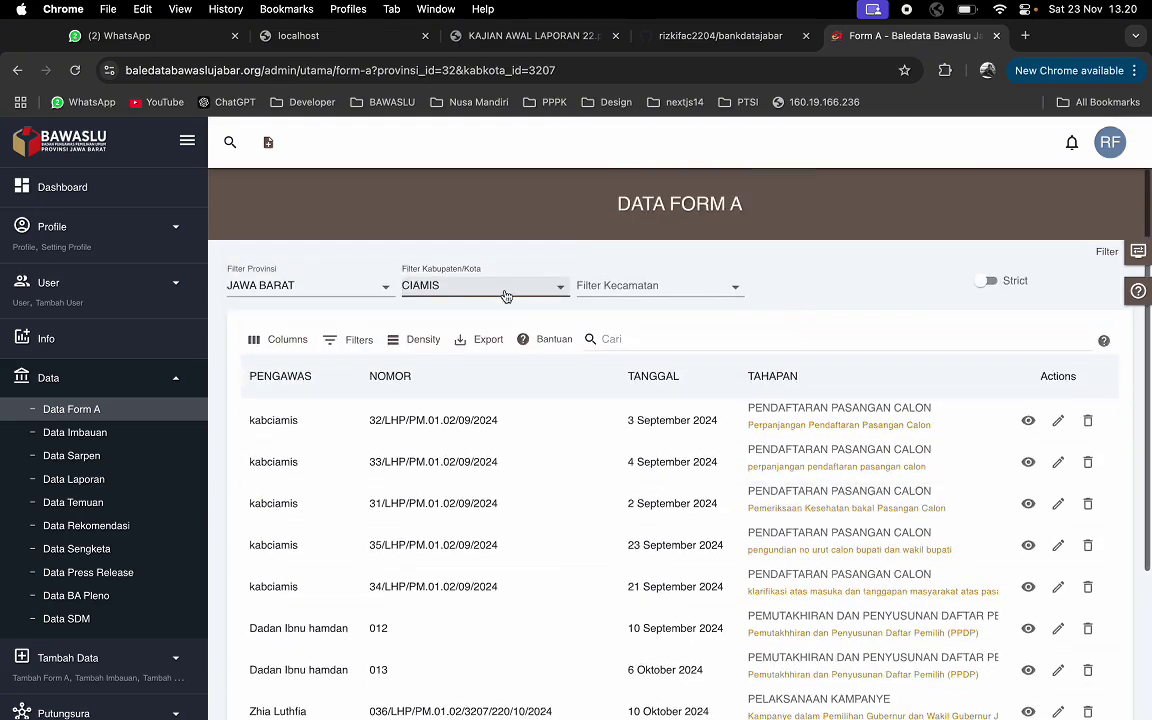
# - Set the kabupaten/kota filter to KOTA CIMAHI and review the Cimahi records
pyautogui.click(505, 296)
pyautogui.scroll(-3, 463, 447)
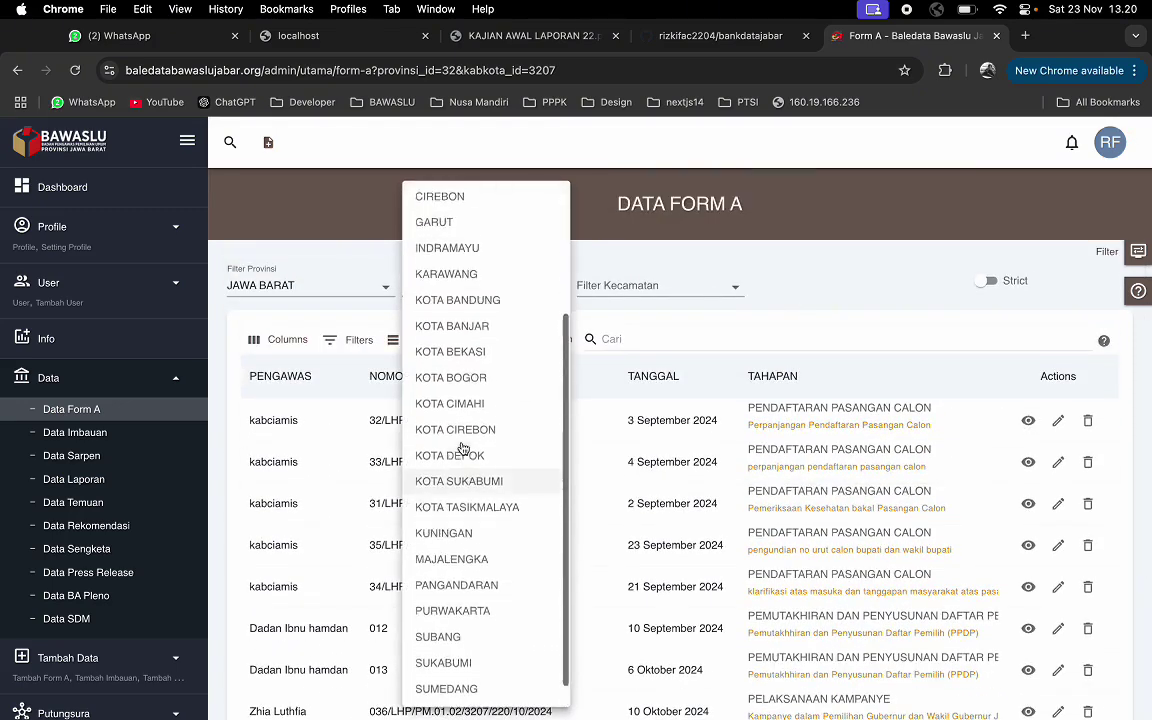
pyautogui.scroll(3, 463, 450)
pyautogui.click(476, 586)
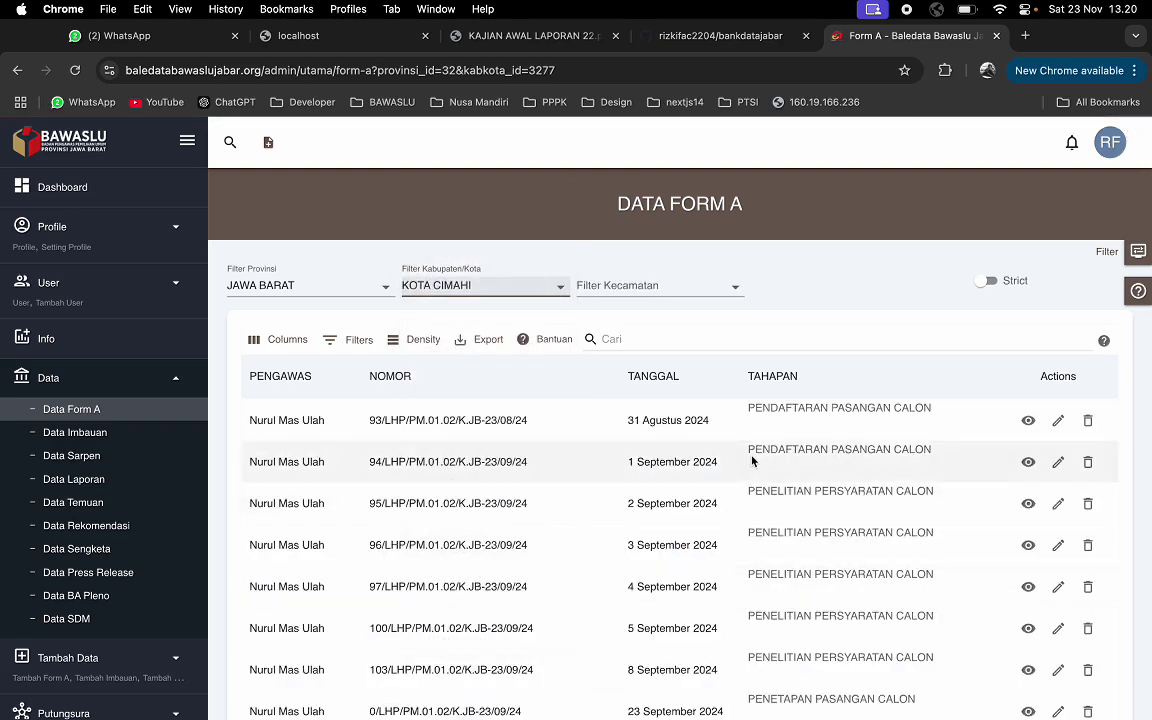
pyautogui.scroll(-3, 753, 461)
pyautogui.scroll(3, 750, 458)
pyautogui.scroll(-1, 797, 473)
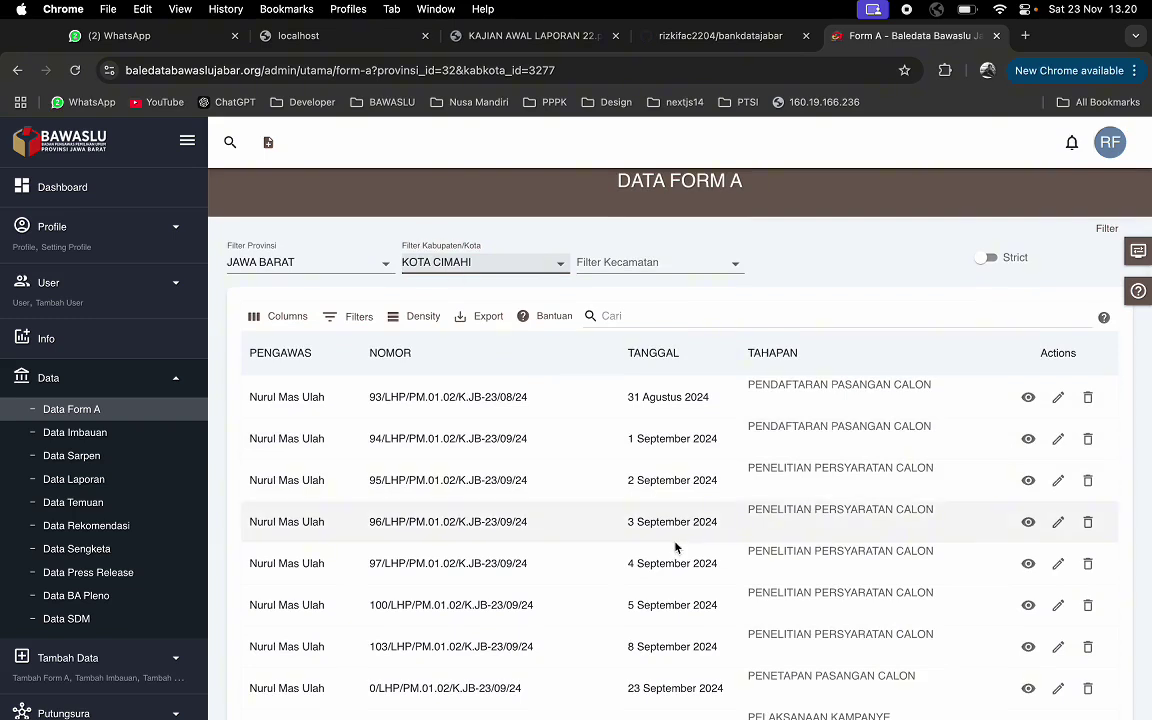
pyautogui.click(990, 261)
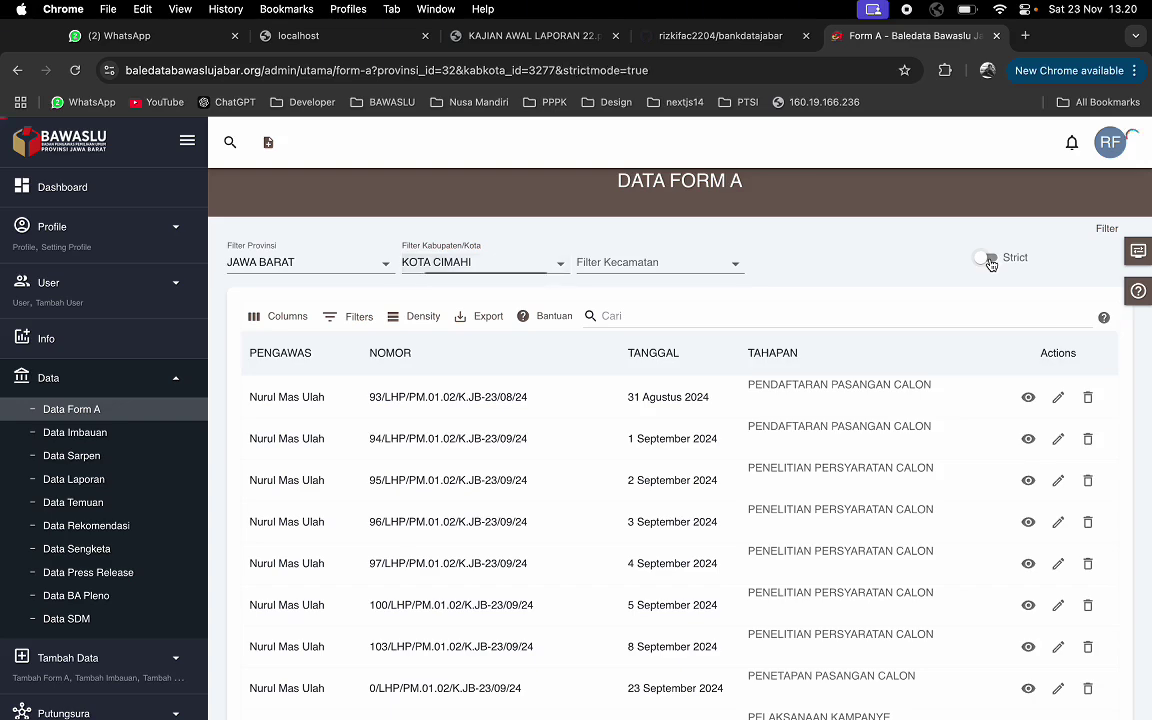
pyautogui.scroll(-3, 831, 522)
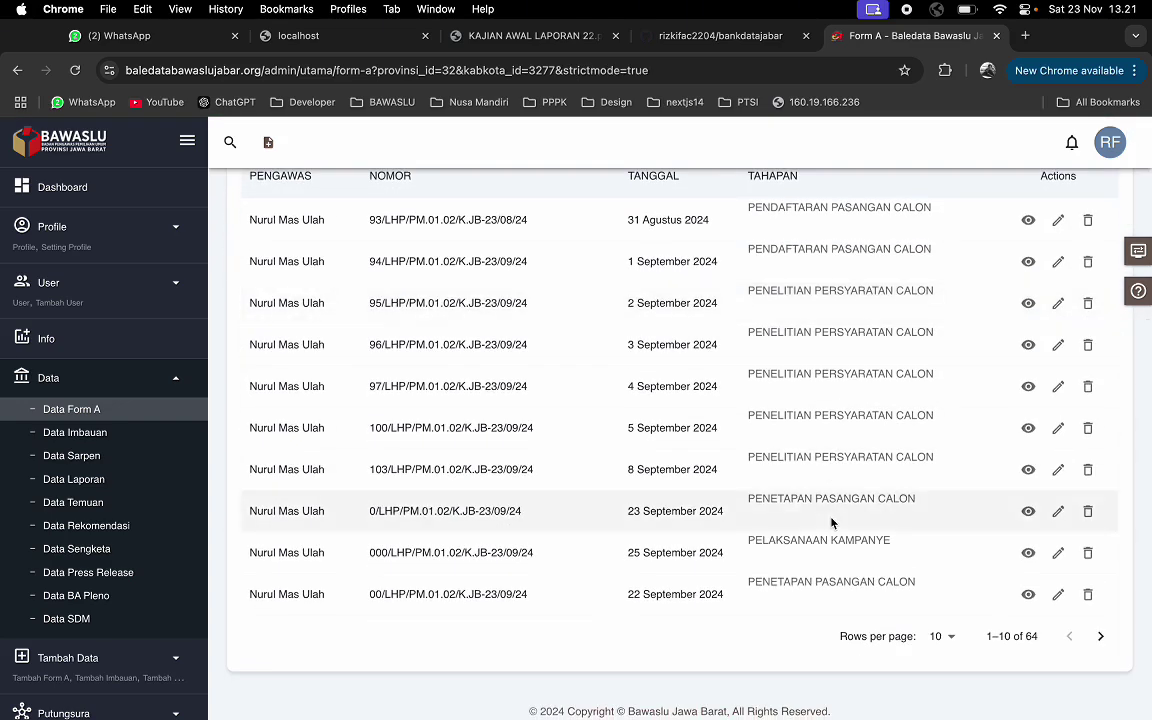
pyautogui.scroll(3, 831, 522)
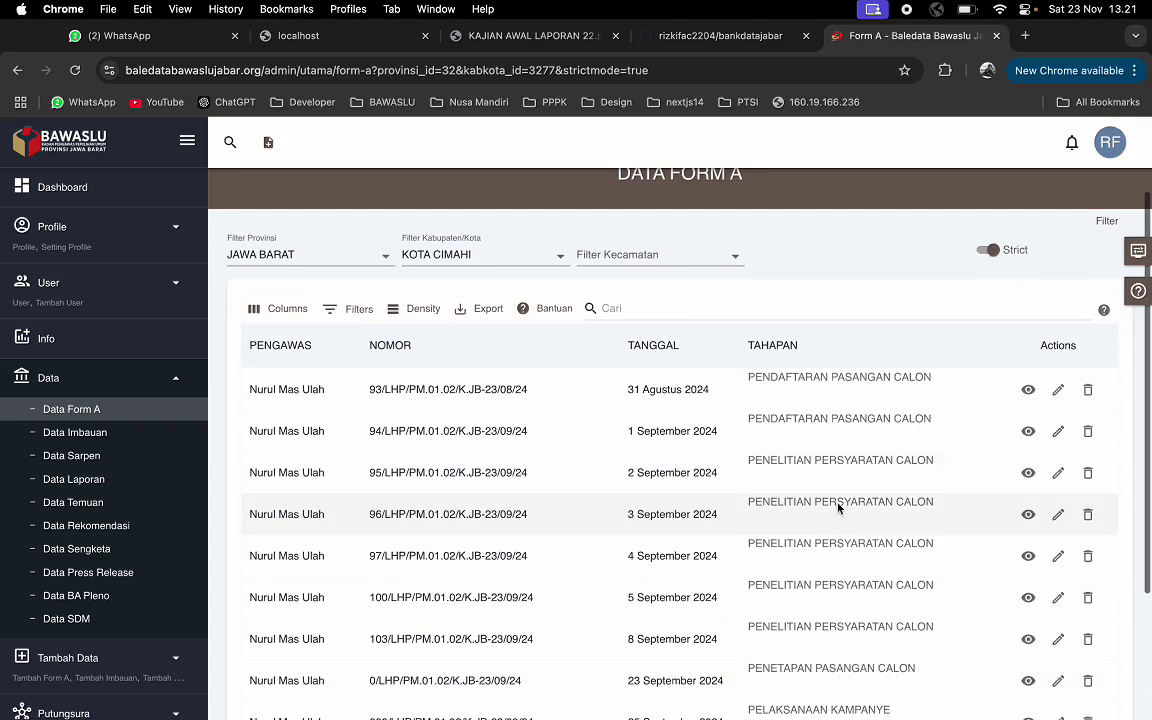
pyautogui.click(990, 251)
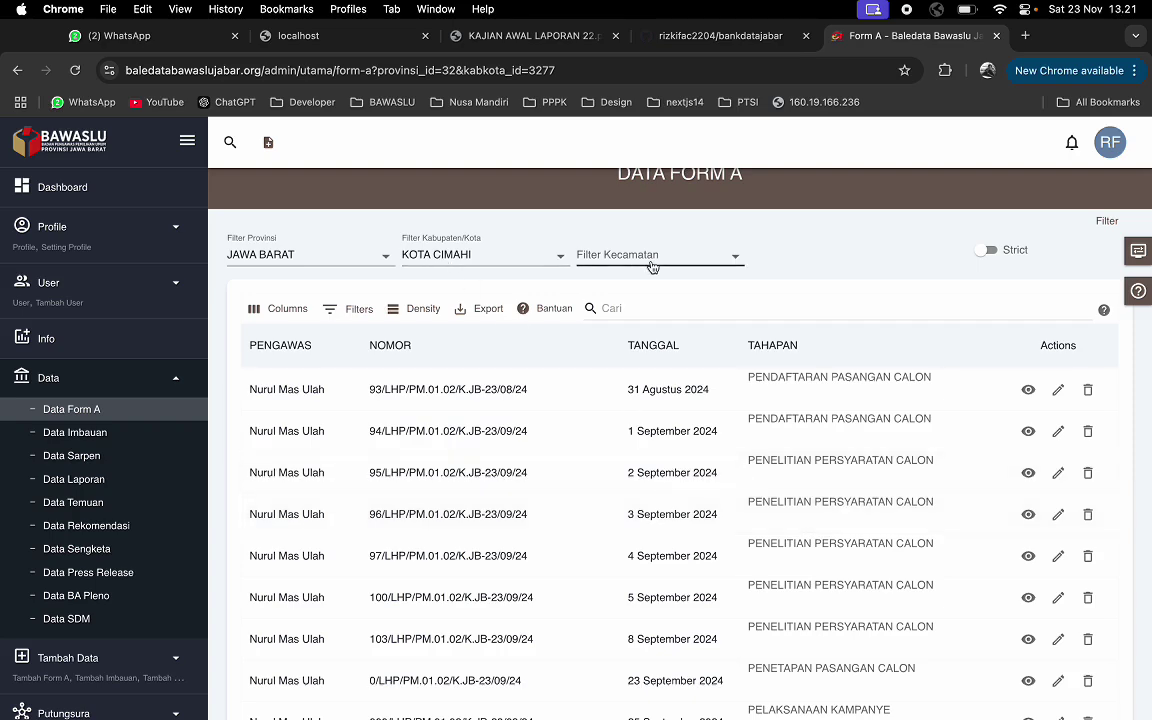
pyautogui.scroll(-3, 804, 272)
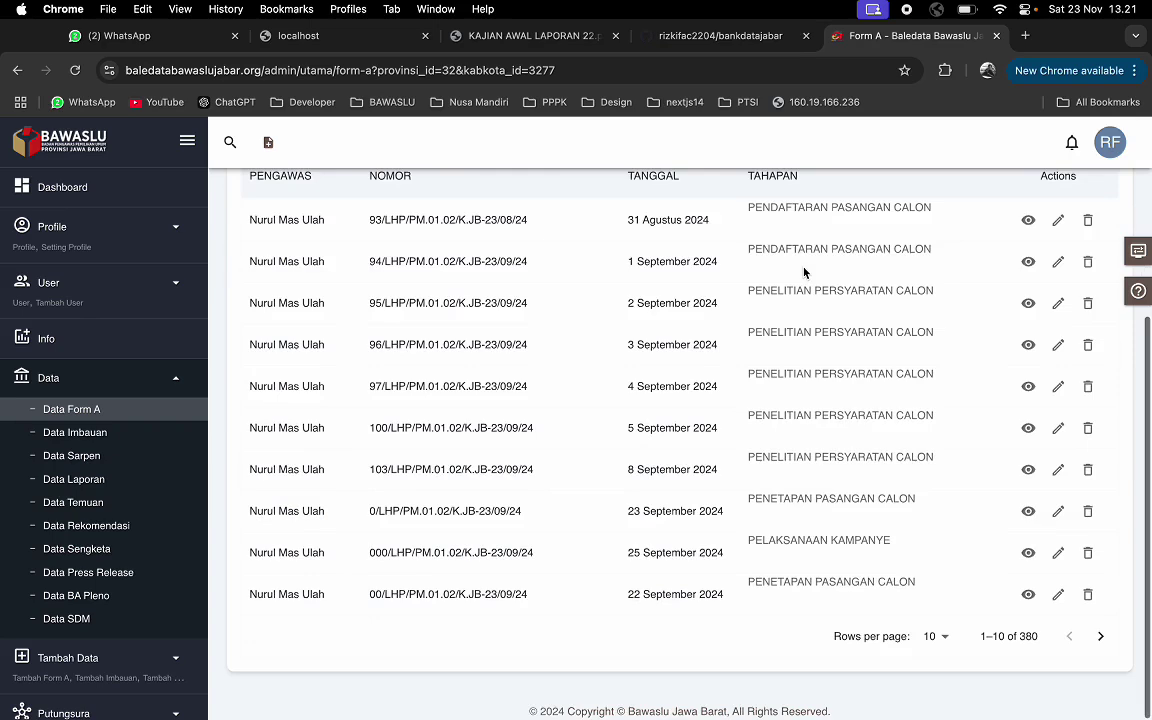
pyautogui.scroll(4, 804, 272)
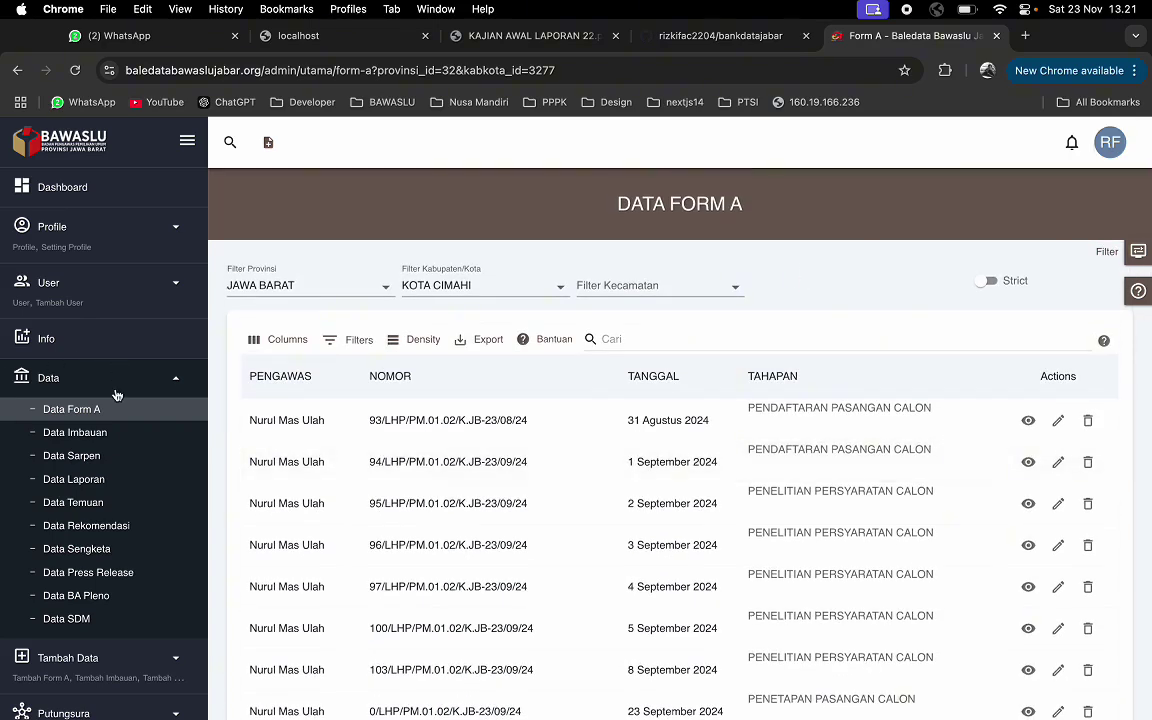
# - Go from Data Imbauan to the Data Sarpen list and collapse the data categories
pyautogui.click(75, 432)
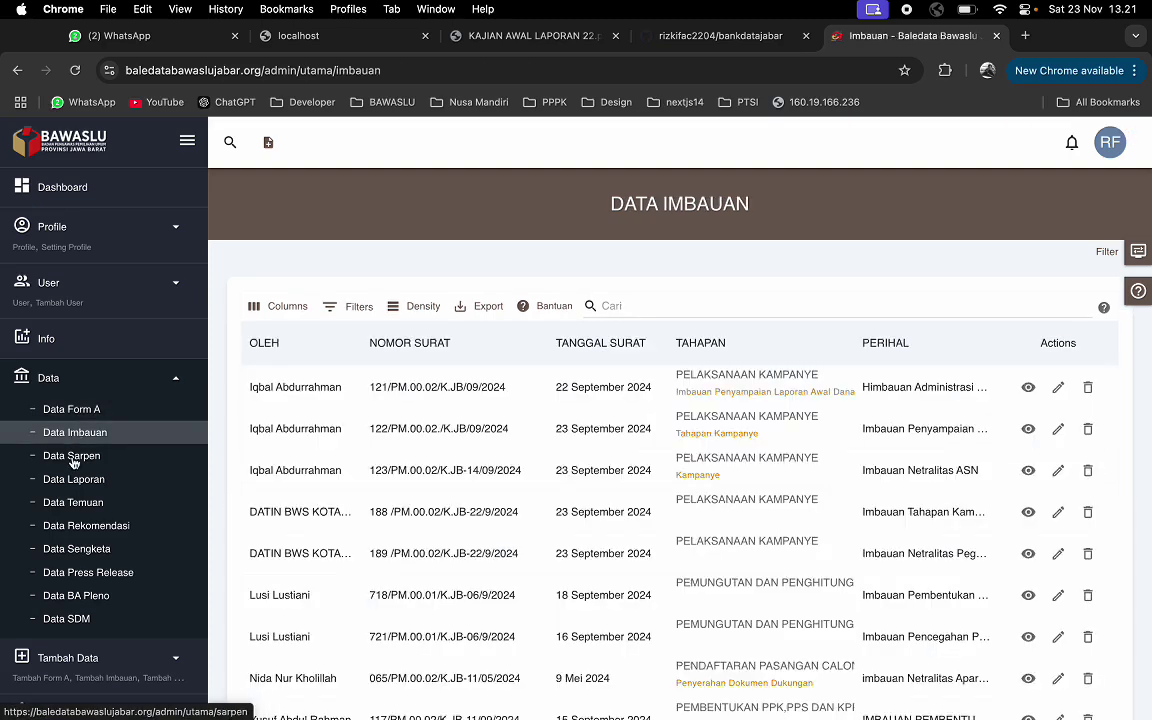
pyautogui.click(72, 457)
pyautogui.click(95, 378)
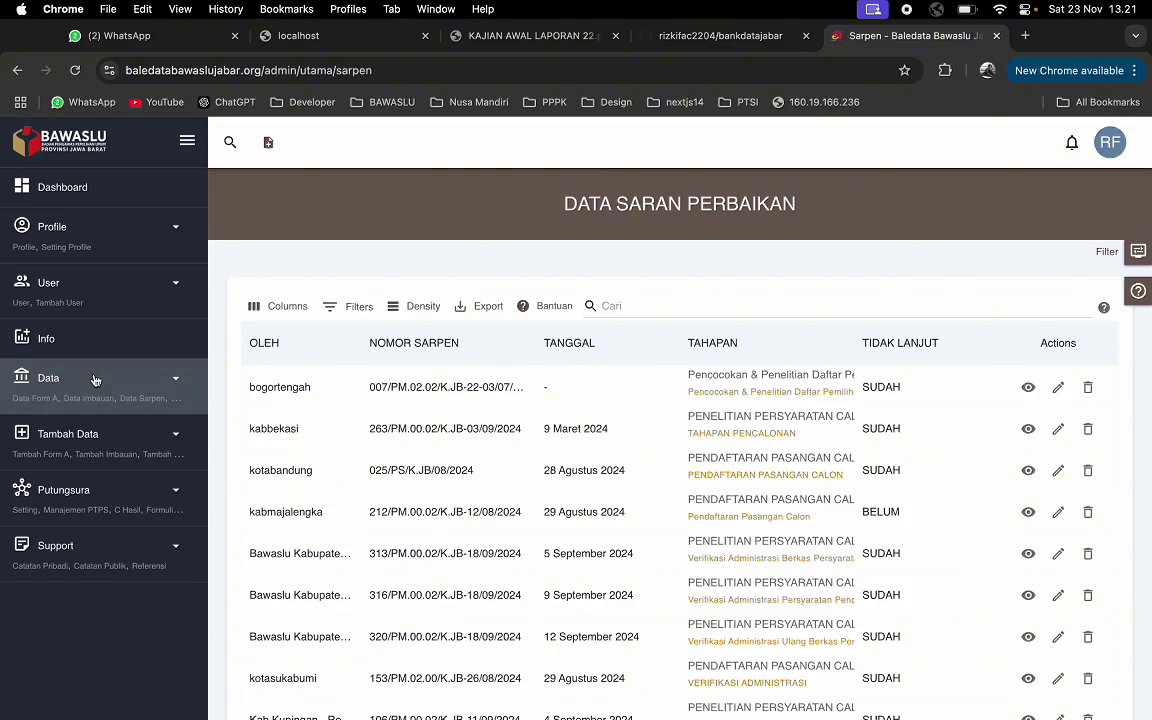
# - Switch off Hierarki Data in the Customization panel, leaving the Sarpen list empty
pyautogui.scroll(-3, 745, 478)
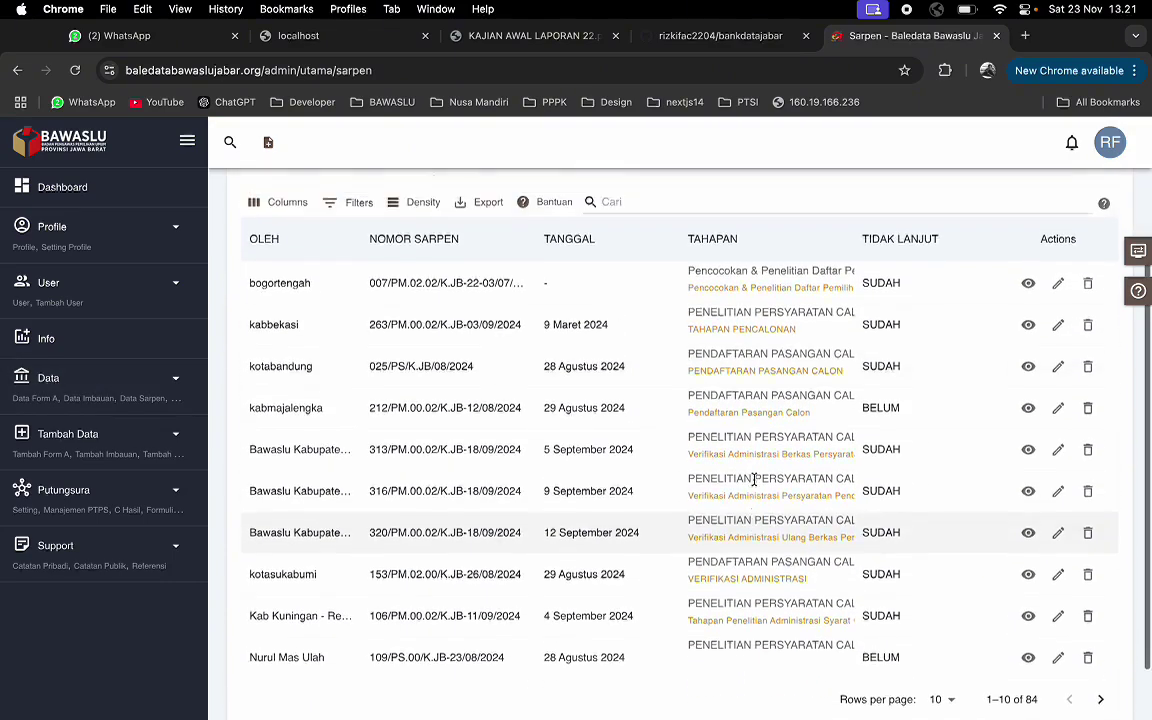
pyautogui.scroll(2, 1000, 320)
pyautogui.click(1138, 289)
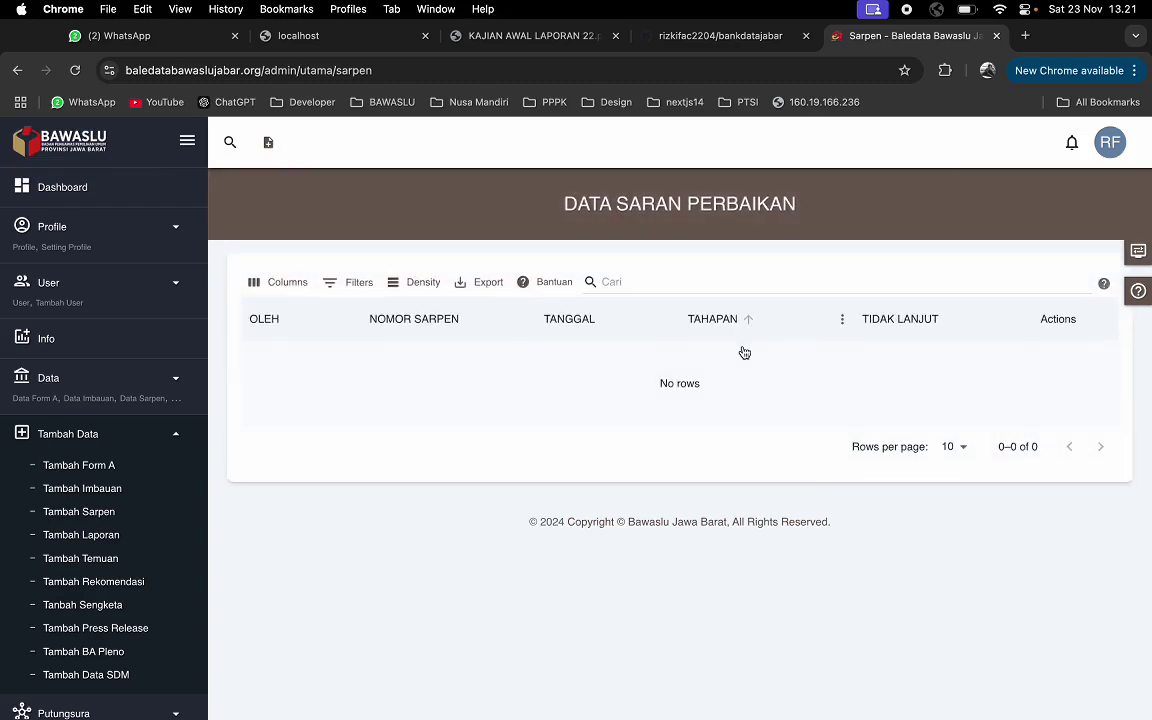
pyautogui.click(1136, 256)
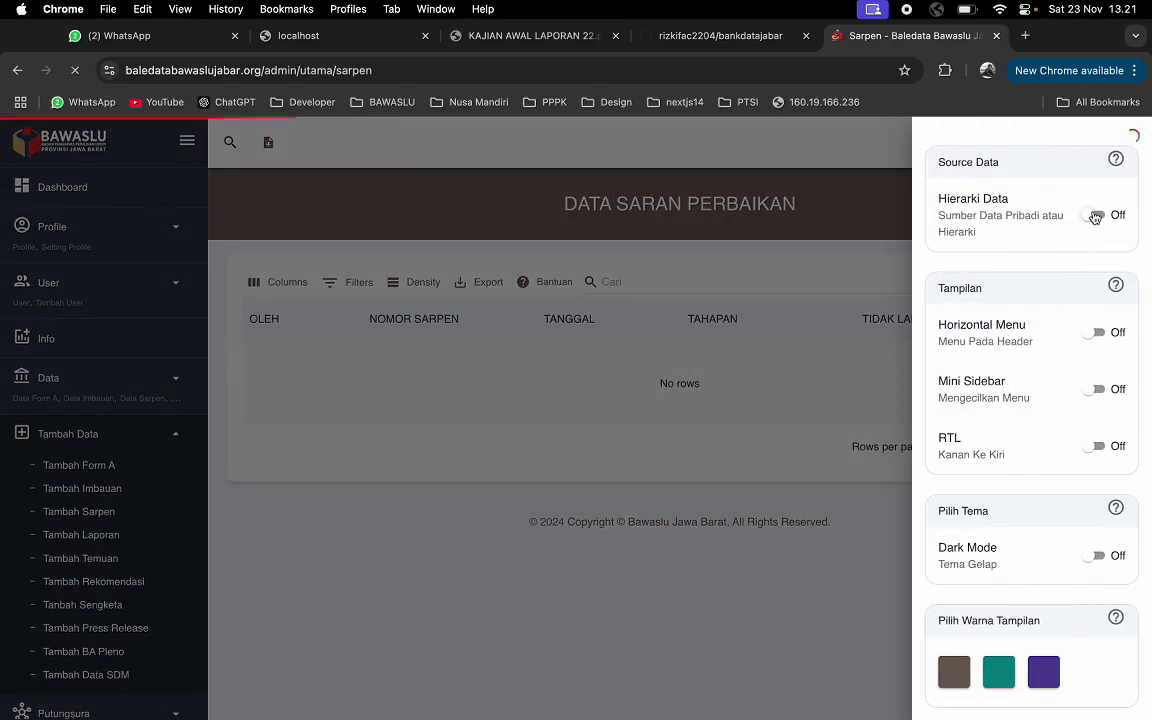